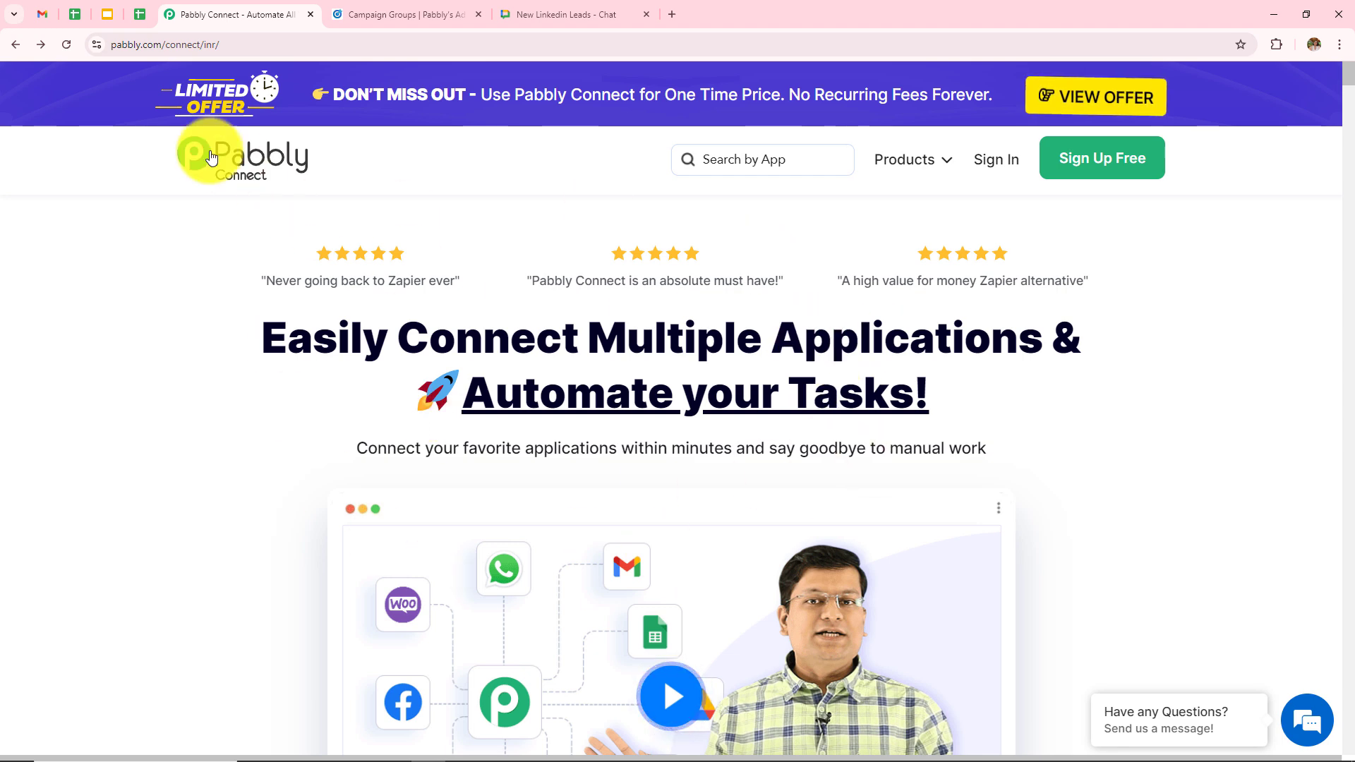
- Sign in to Pabbly from the site header to reach the All Pabbly Apps page
{"action": "left_click", "coordinate": [154, 45]}
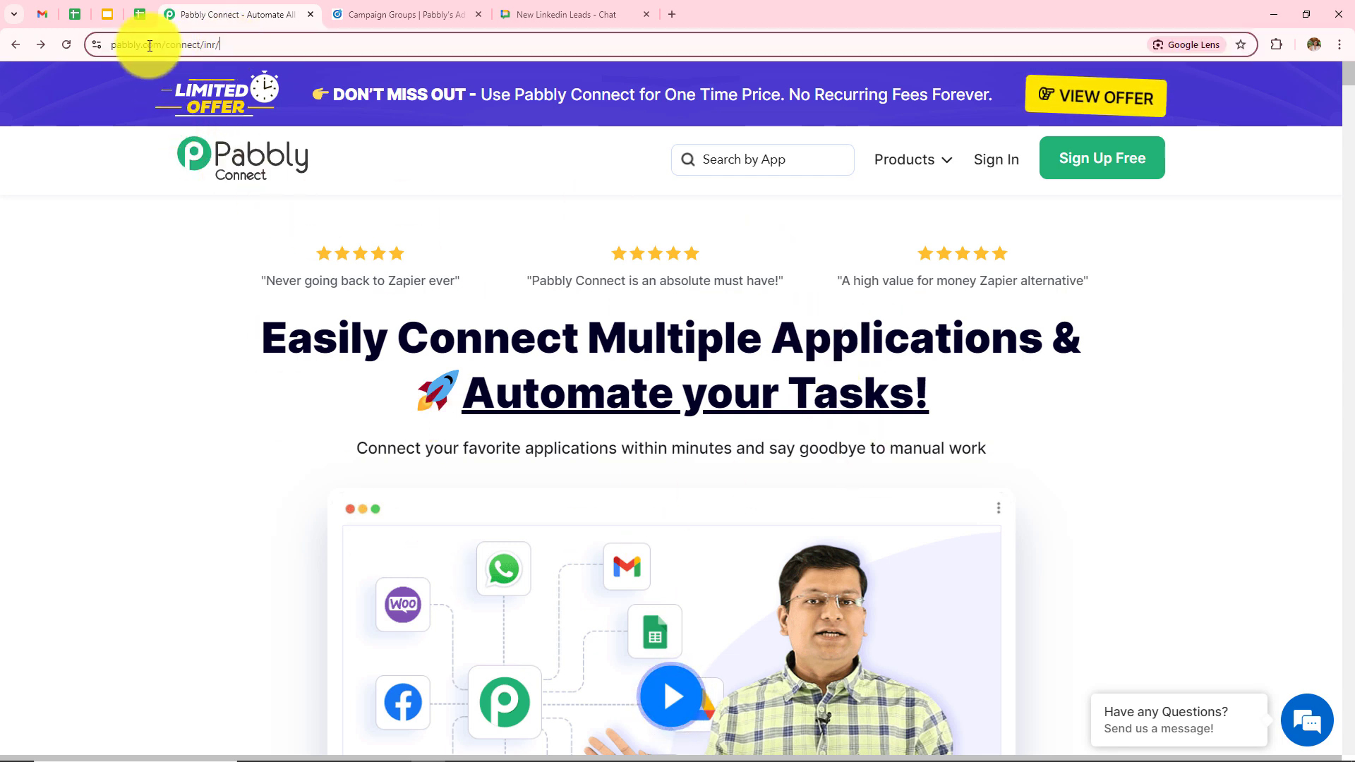
{"action": "left_click", "coordinate": [189, 383]}
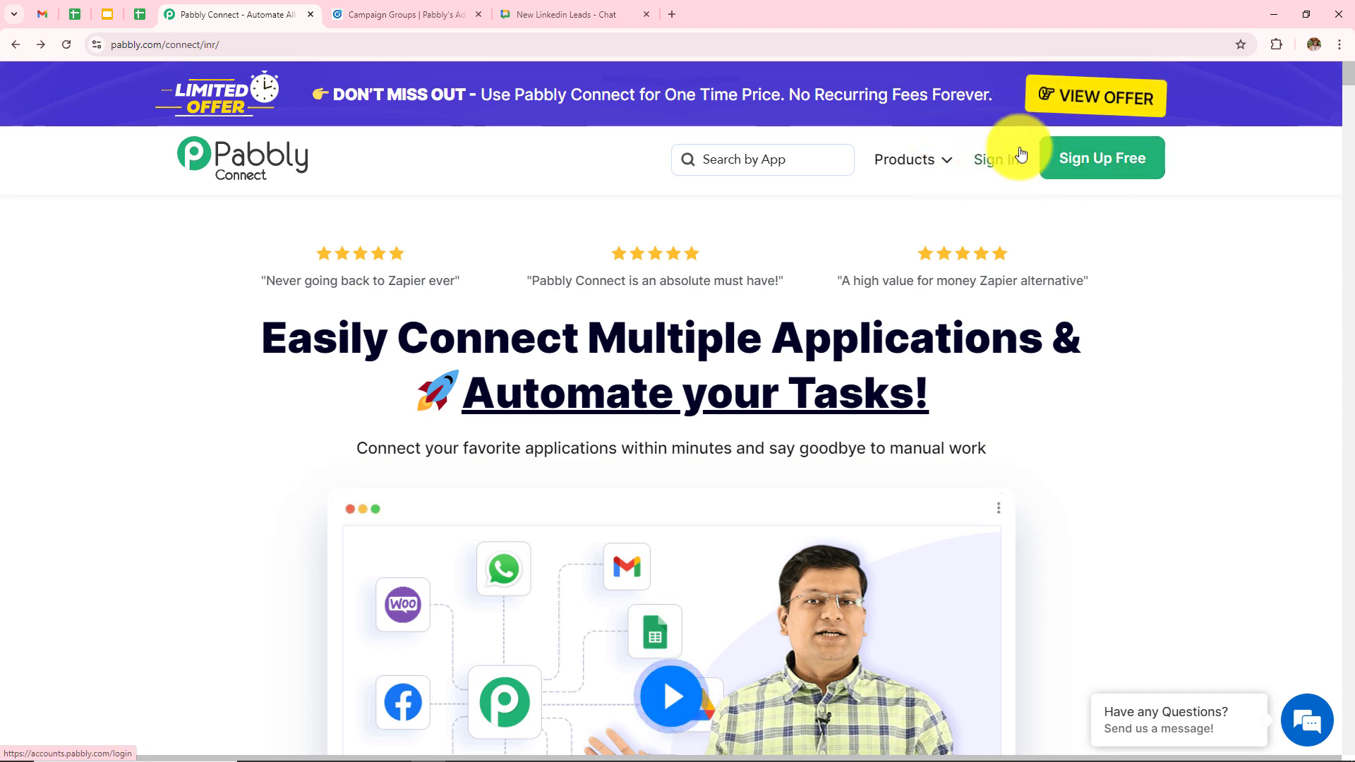
{"action": "left_click", "coordinate": [996, 161]}
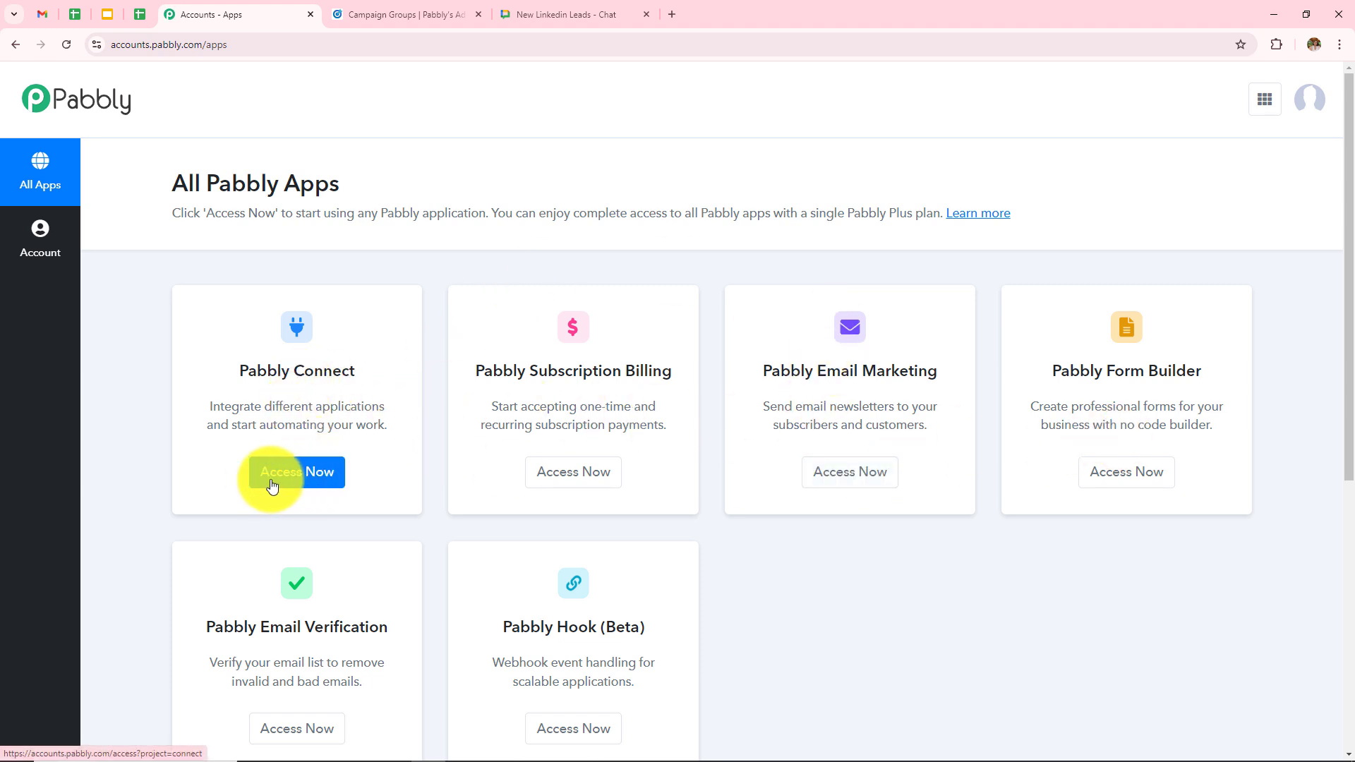
- Launch Pabbly Connect from the apps list and review its dashboard task counts and folders
{"action": "left_click", "coordinate": [325, 487]}
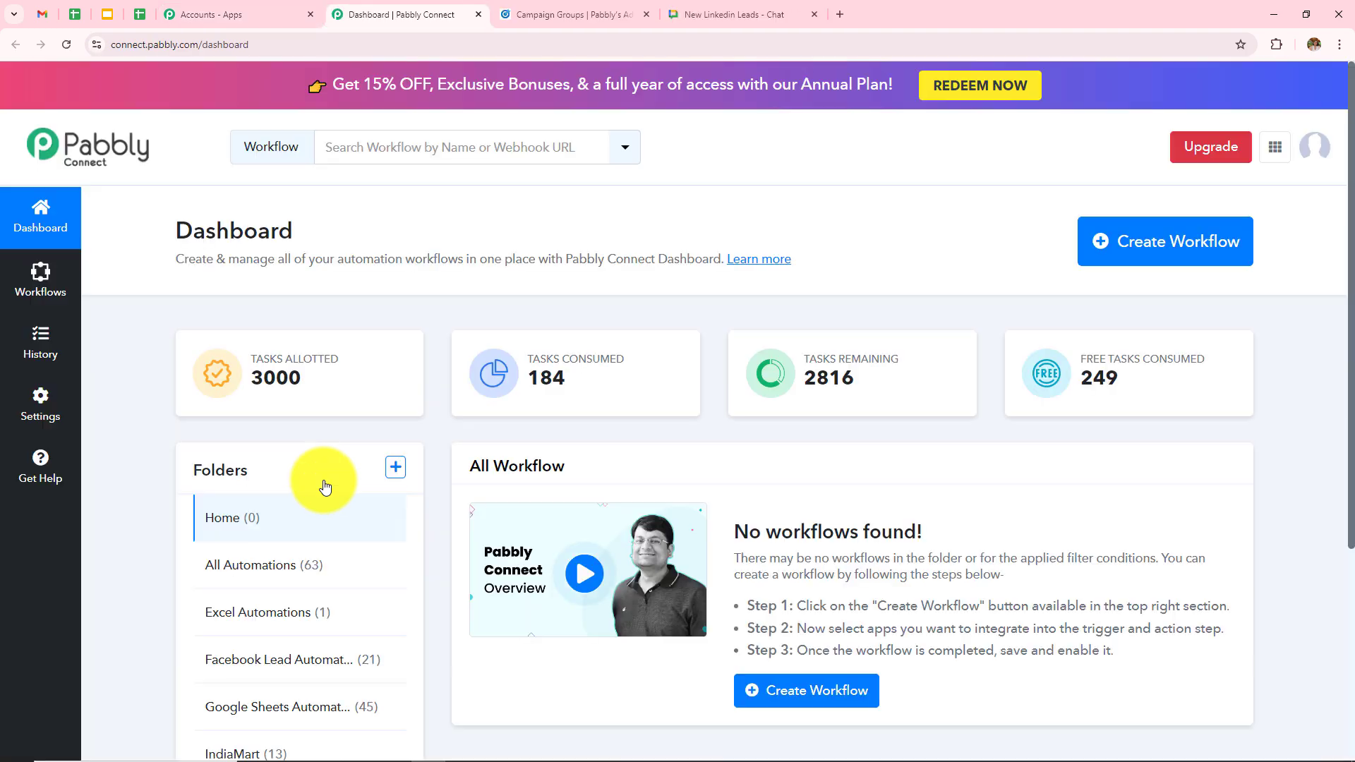
{"action": "scroll", "coordinate": [927, 475], "scroll_direction": "down", "scroll_amount": 3}
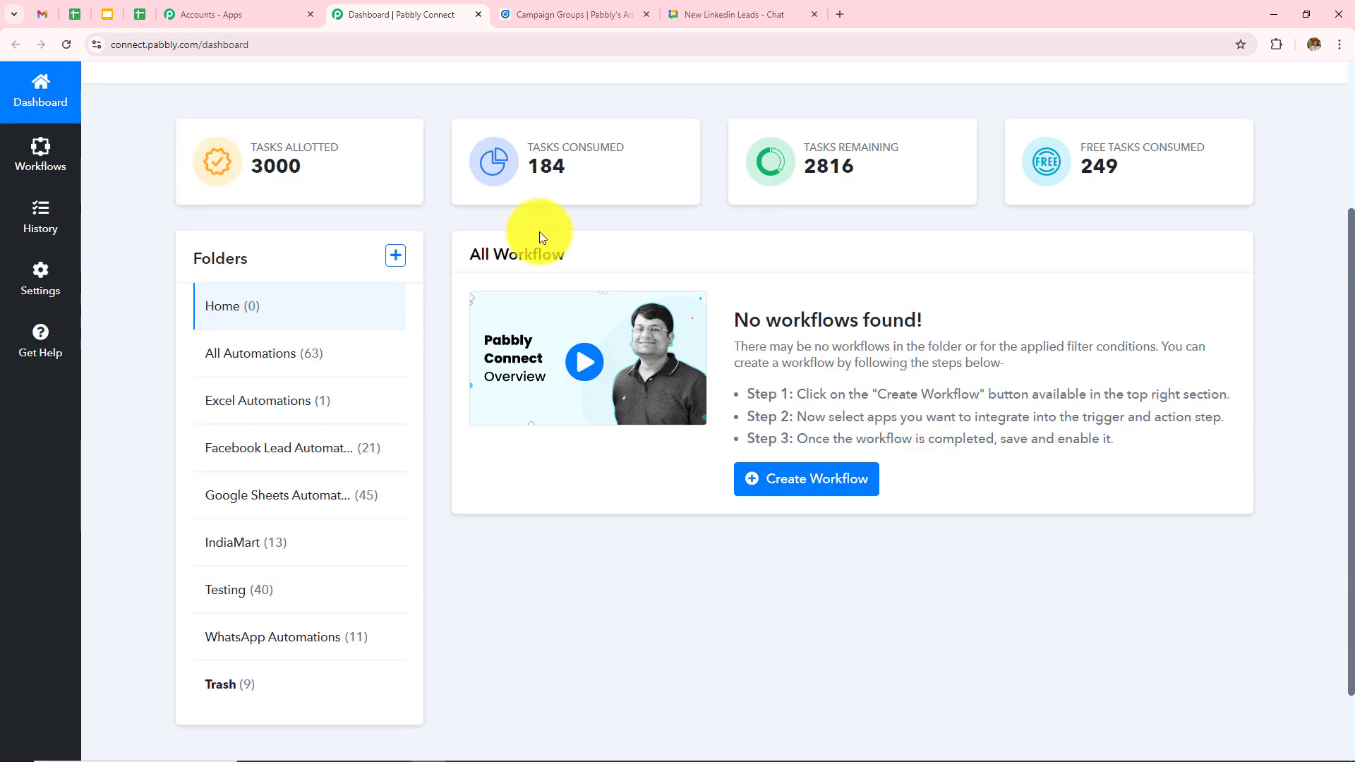
{"action": "left_click_drag", "start_coordinate": [468, 255], "coordinate": [648, 350]}
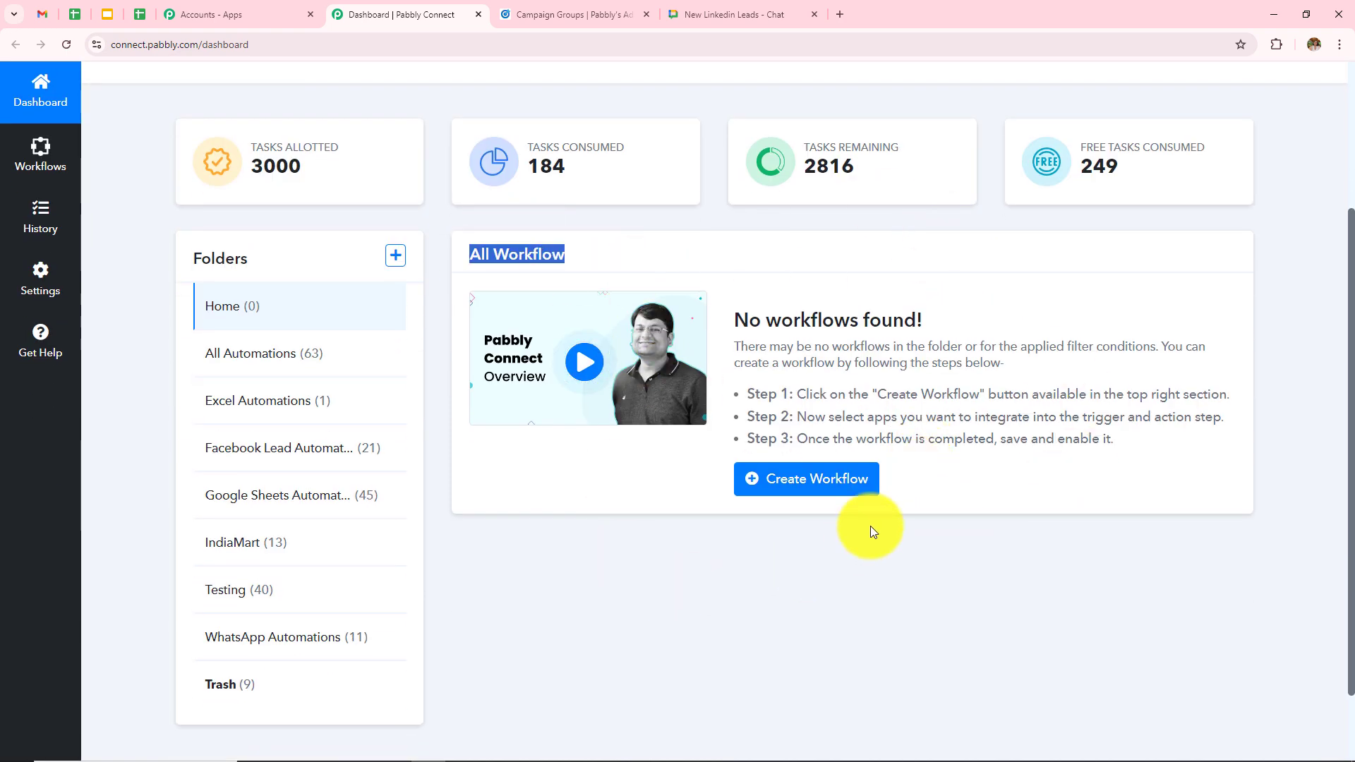
{"action": "left_click_drag", "start_coordinate": [179, 257], "coordinate": [265, 268]}
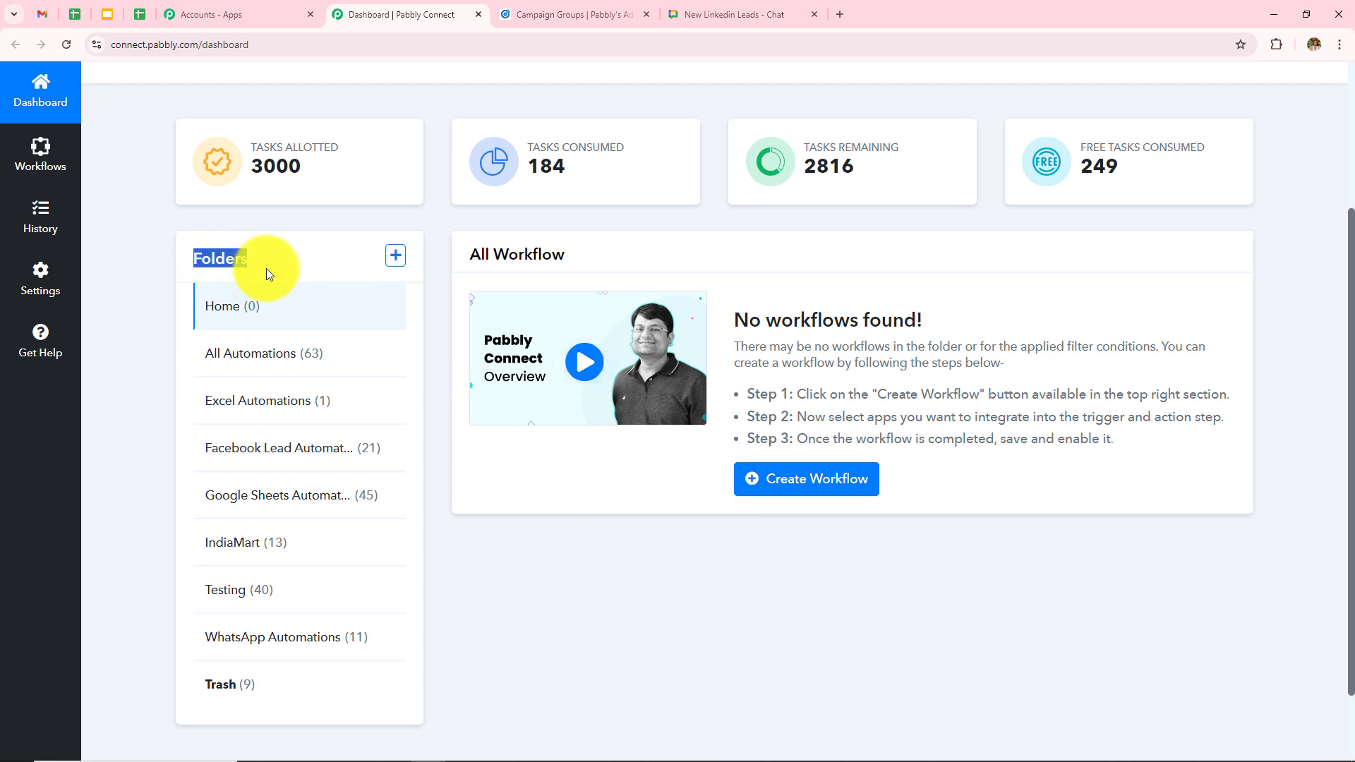
{"action": "left_click", "coordinate": [340, 278]}
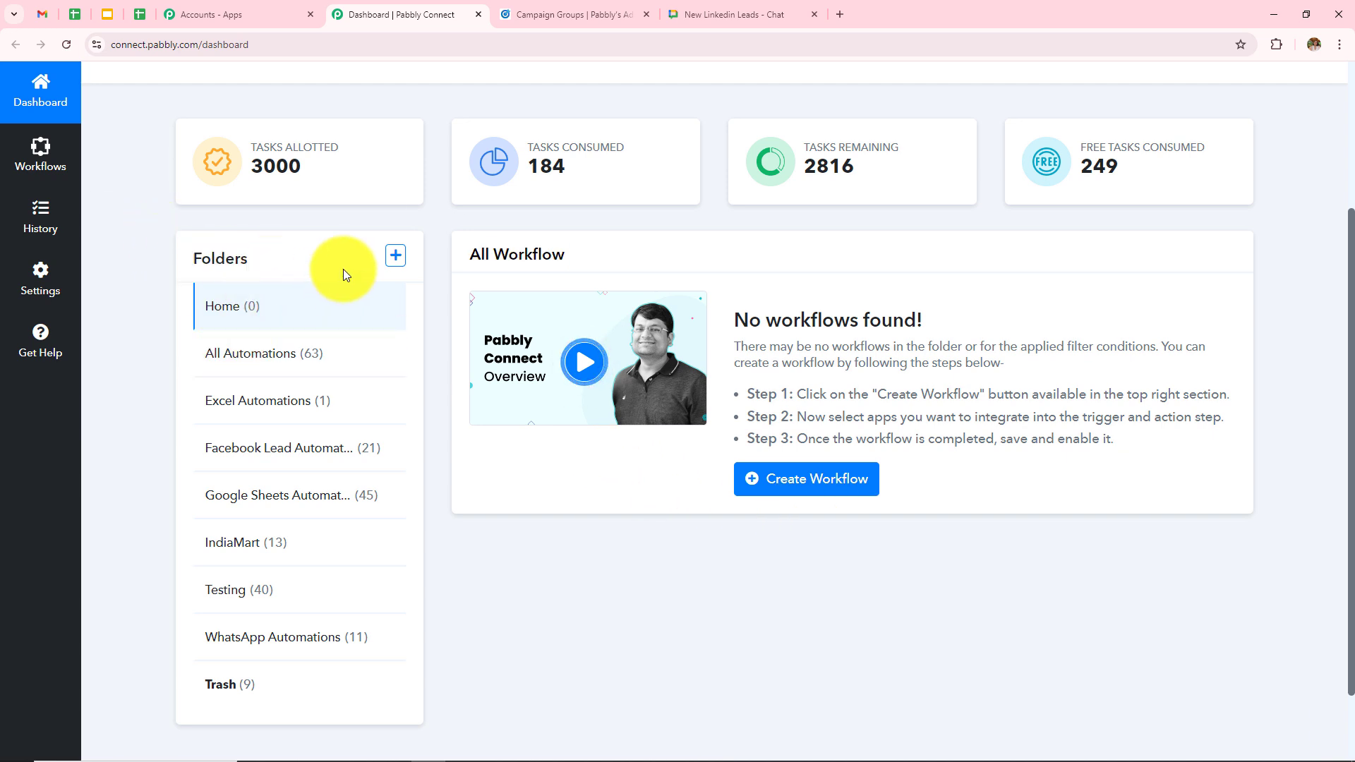
- Open the Create Folder form from Folders and close it without creating a folder
{"action": "left_click", "coordinate": [395, 256]}
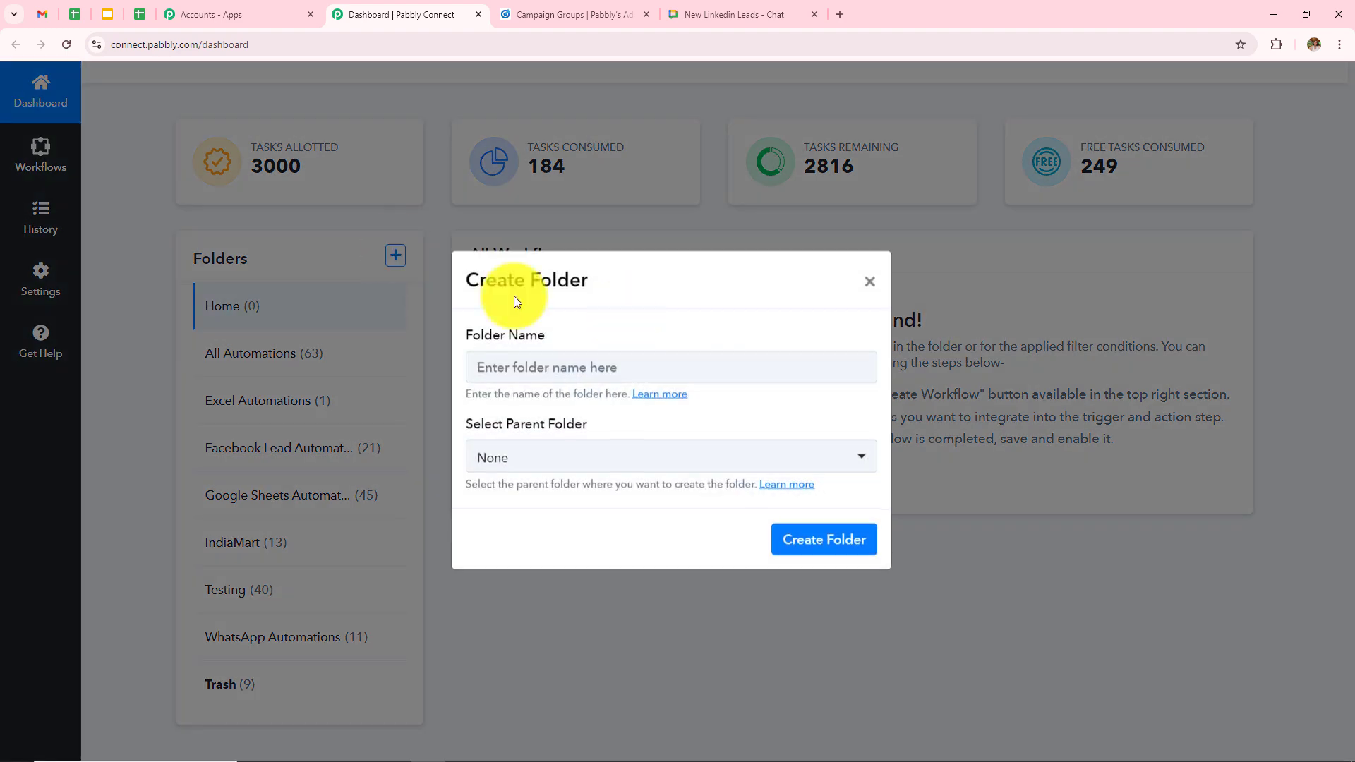
{"action": "left_click", "coordinate": [870, 282]}
{"action": "scroll", "coordinate": [984, 385], "scroll_direction": "up", "scroll_amount": 3}
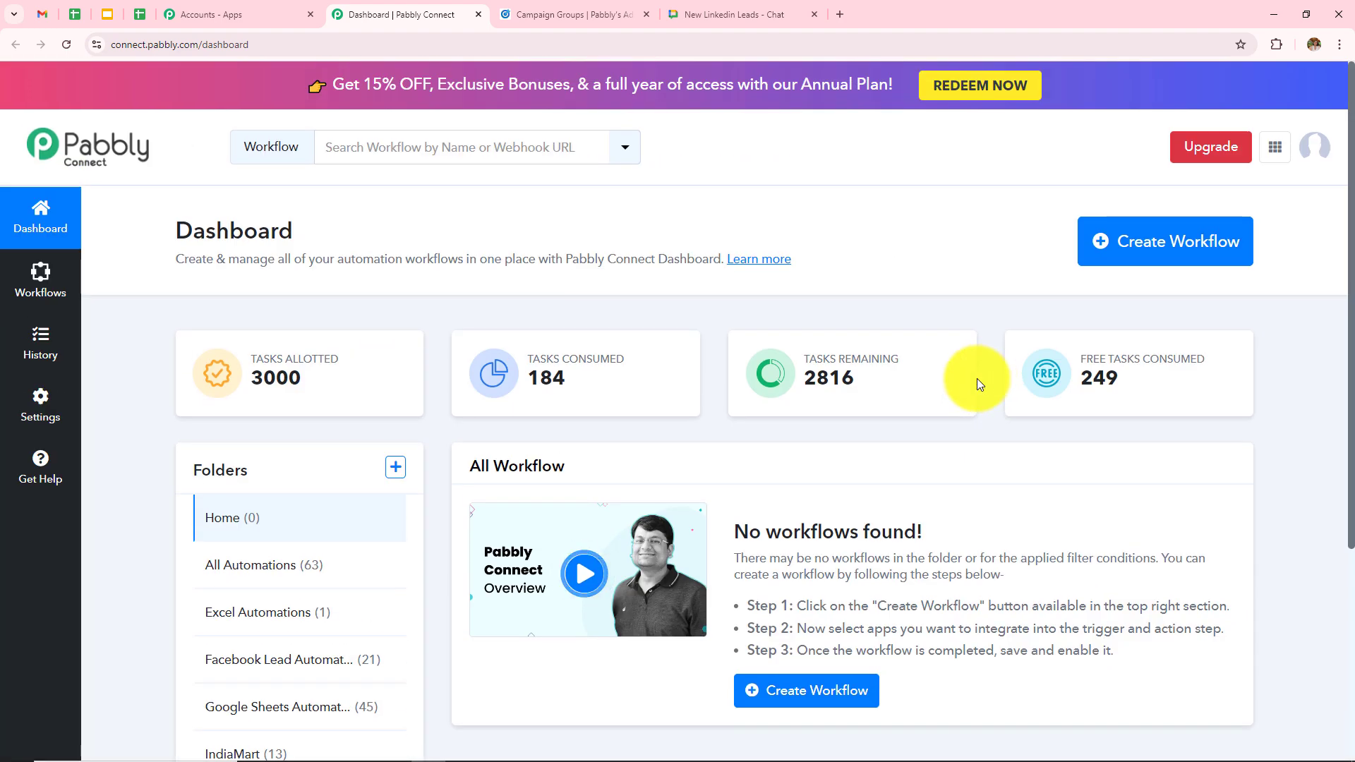
- Create workflow 'How to Notify Team on Google Chat for New LinkedIn Leads' in All Automations
{"action": "left_click", "coordinate": [1159, 247]}
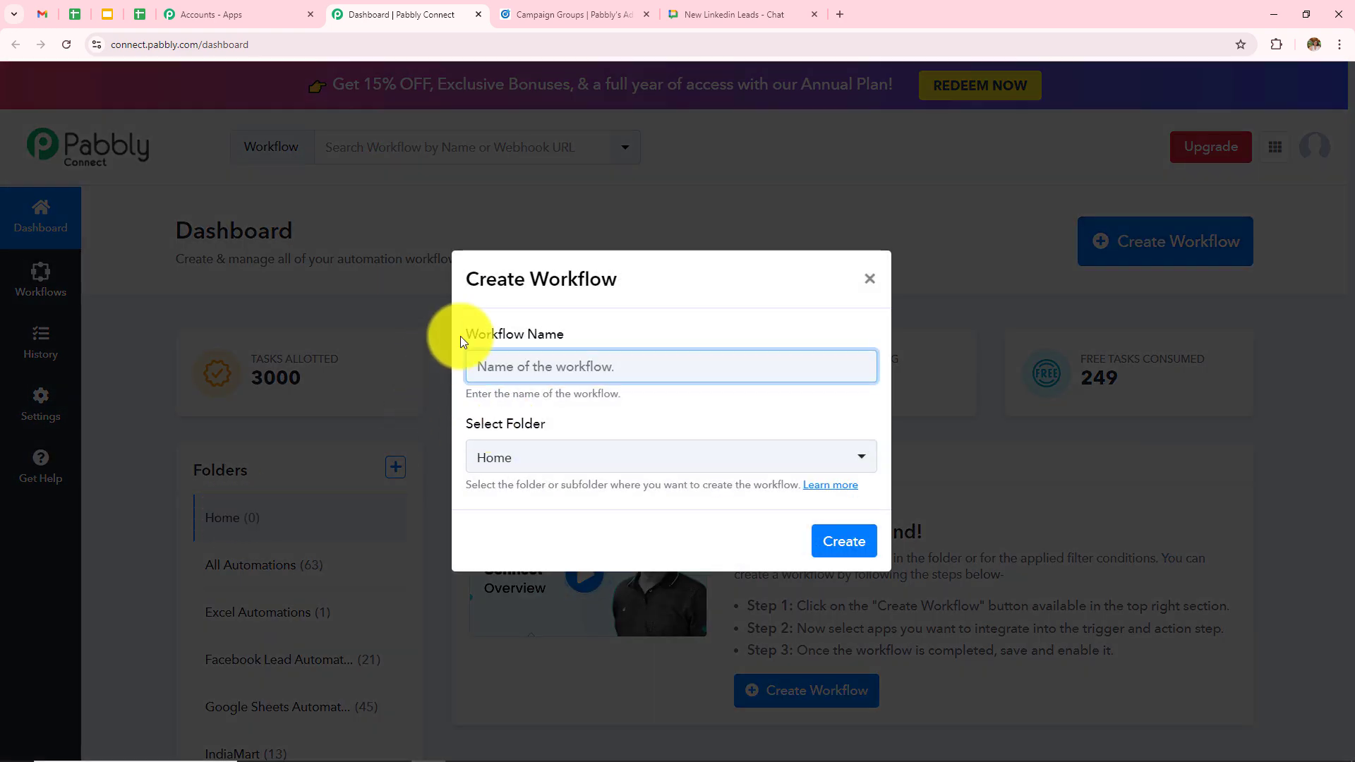
{"action": "left_click_drag", "start_coordinate": [460, 338], "coordinate": [545, 340]}
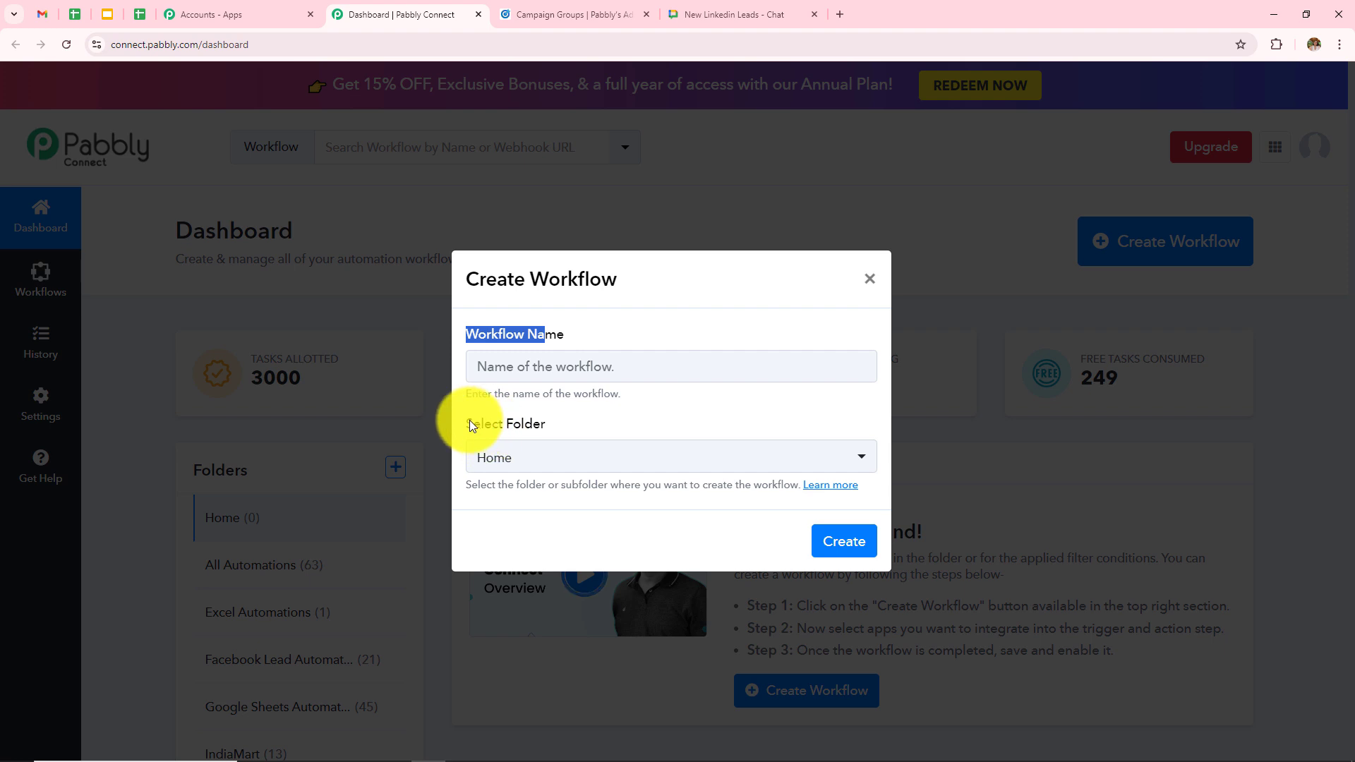
{"action": "left_click_drag", "start_coordinate": [469, 423], "coordinate": [606, 423]}
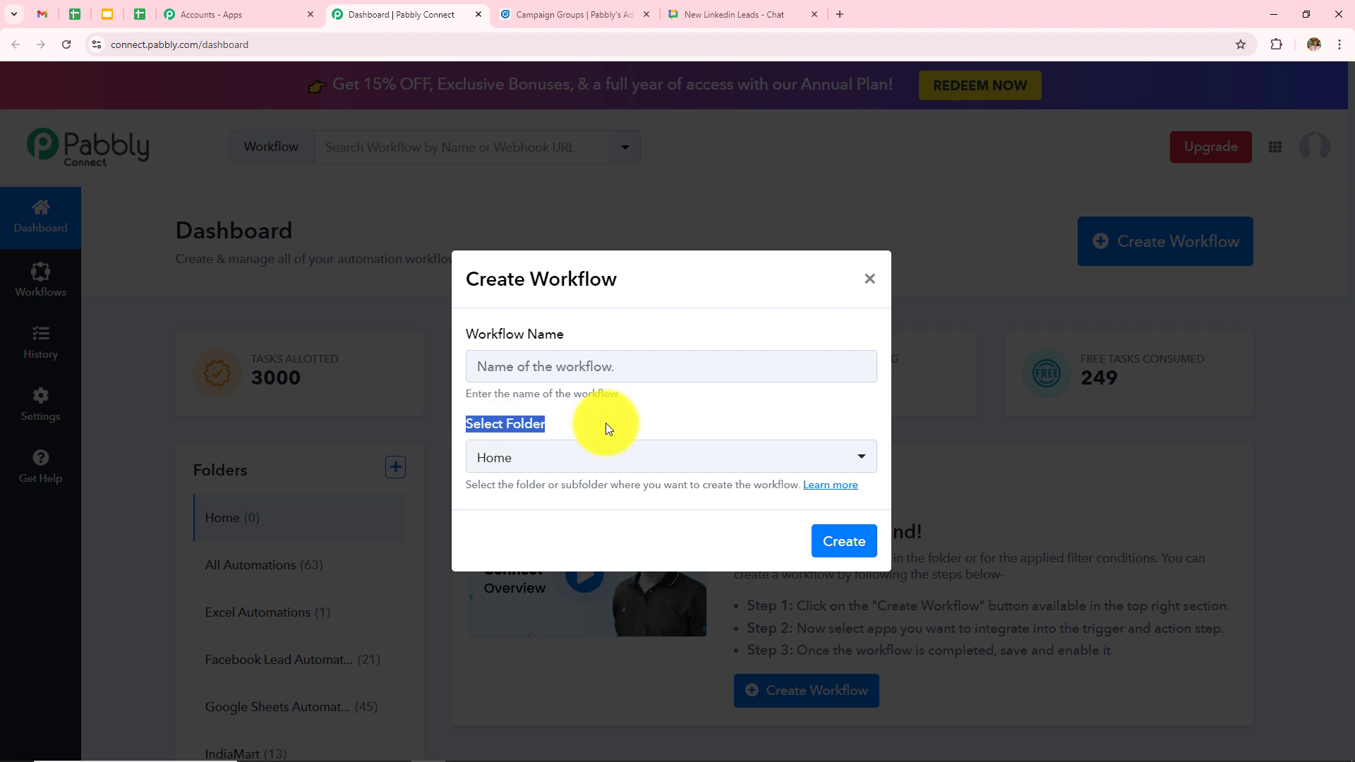
{"action": "left_click", "coordinate": [644, 362]}
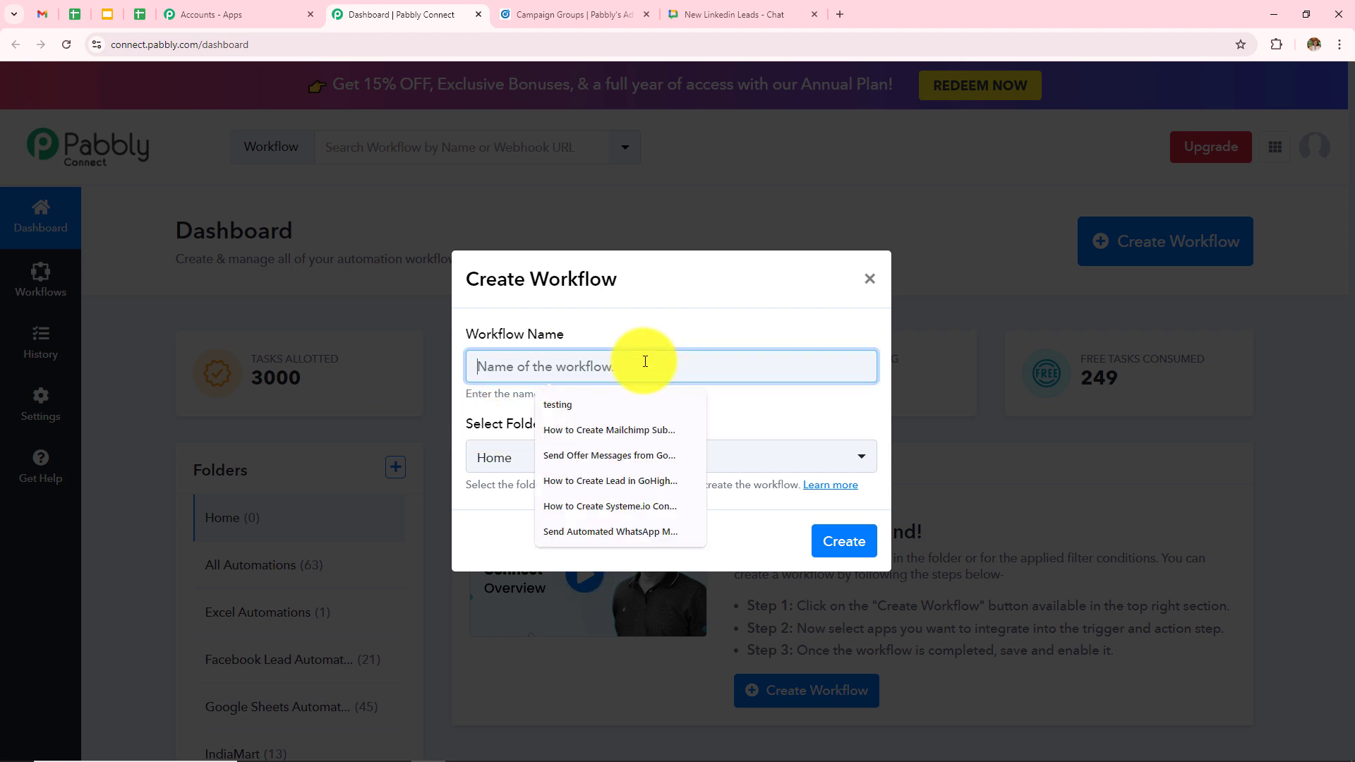
{"action": "type", "text": "How to Notify Team on Google Chat for New LinkedIn Leads"}
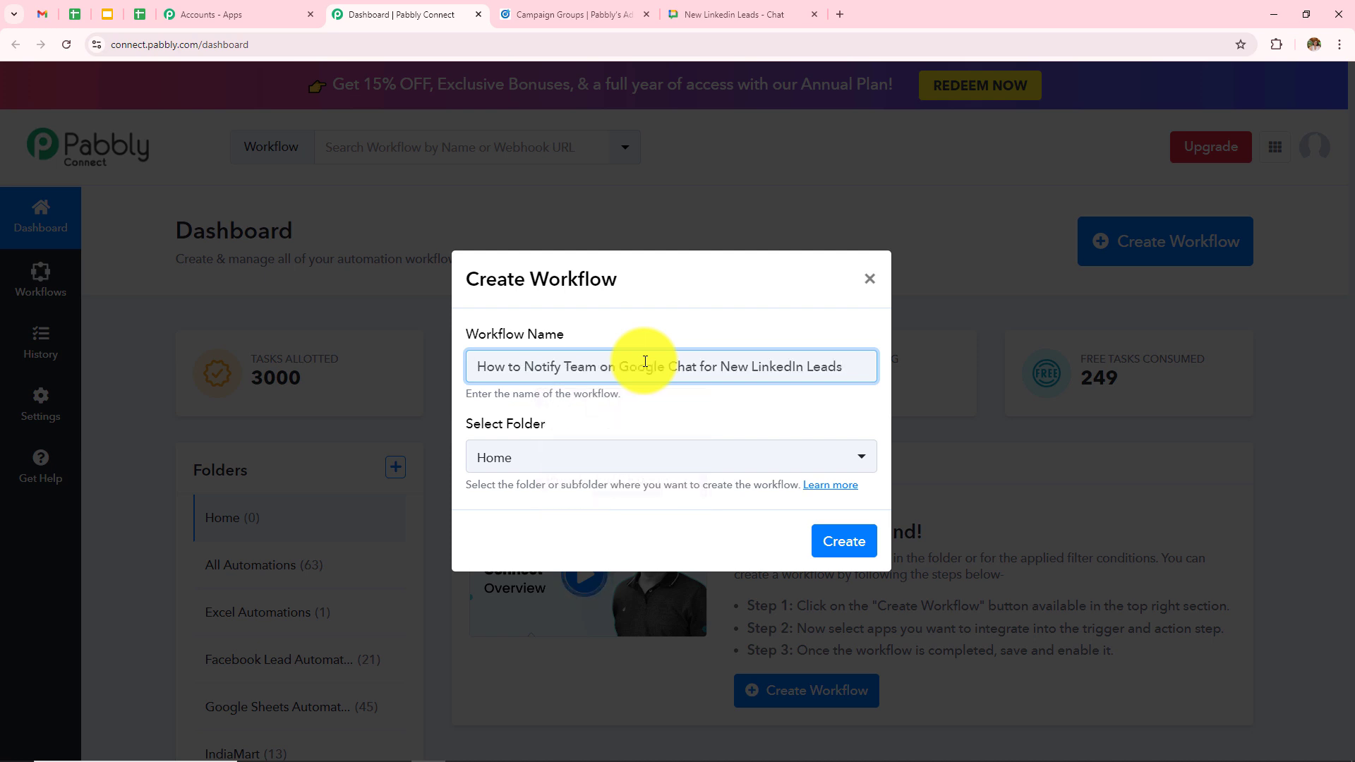
{"action": "left_click", "coordinate": [722, 454]}
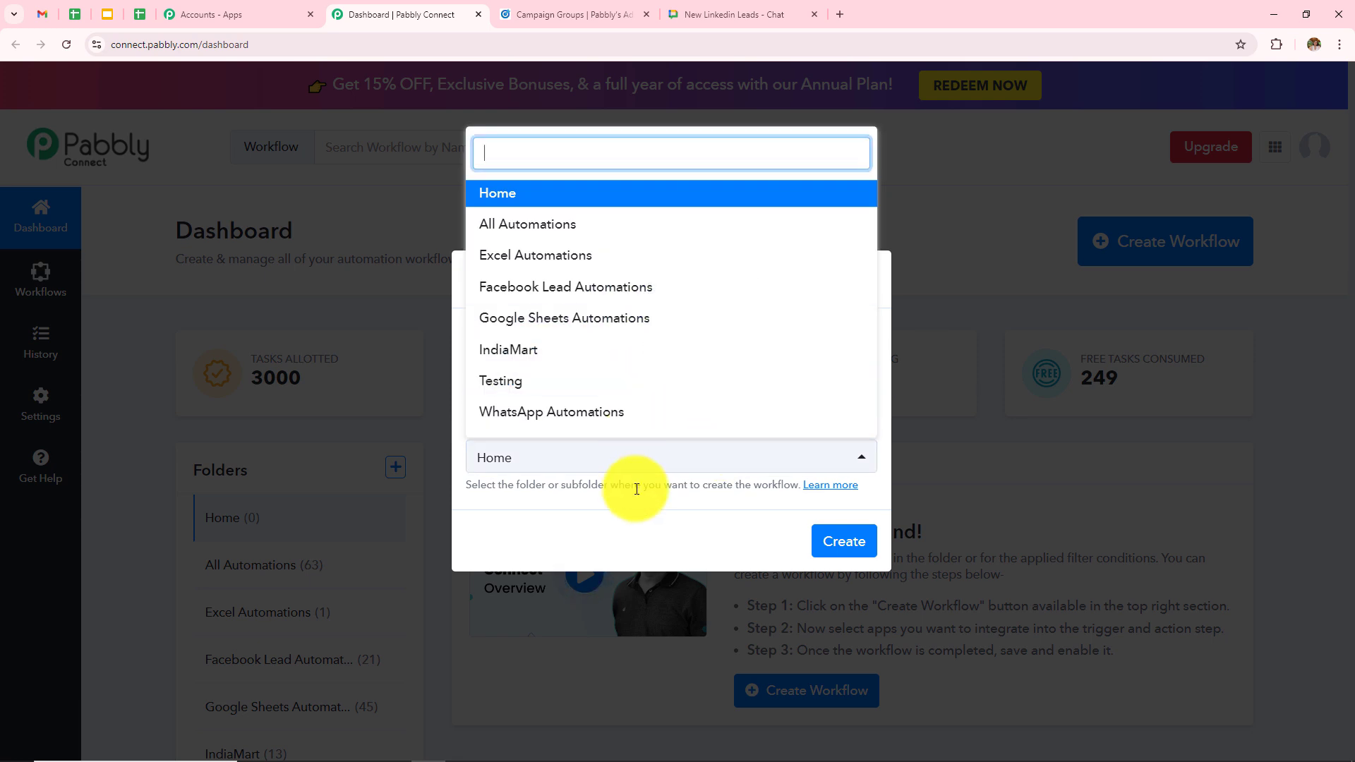
{"action": "left_click", "coordinate": [558, 226]}
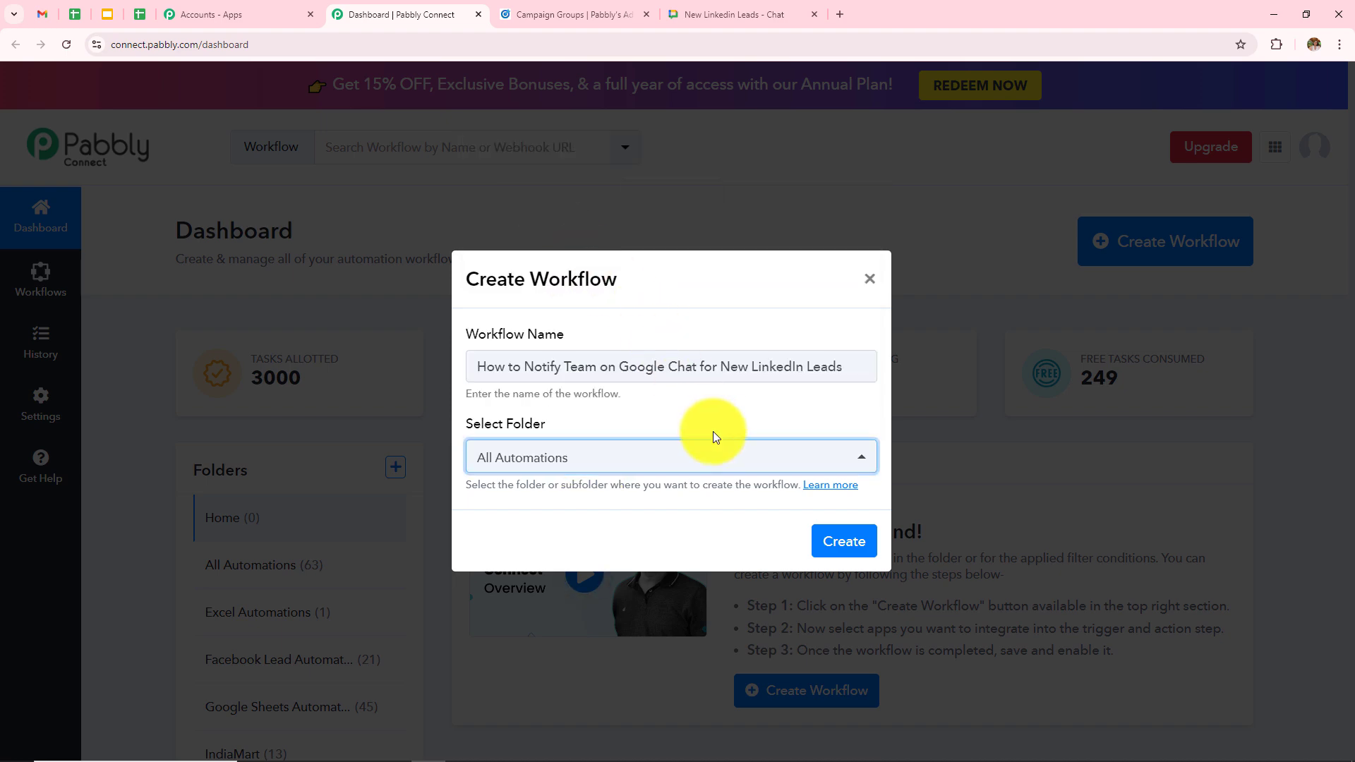
{"action": "left_click", "coordinate": [835, 544]}
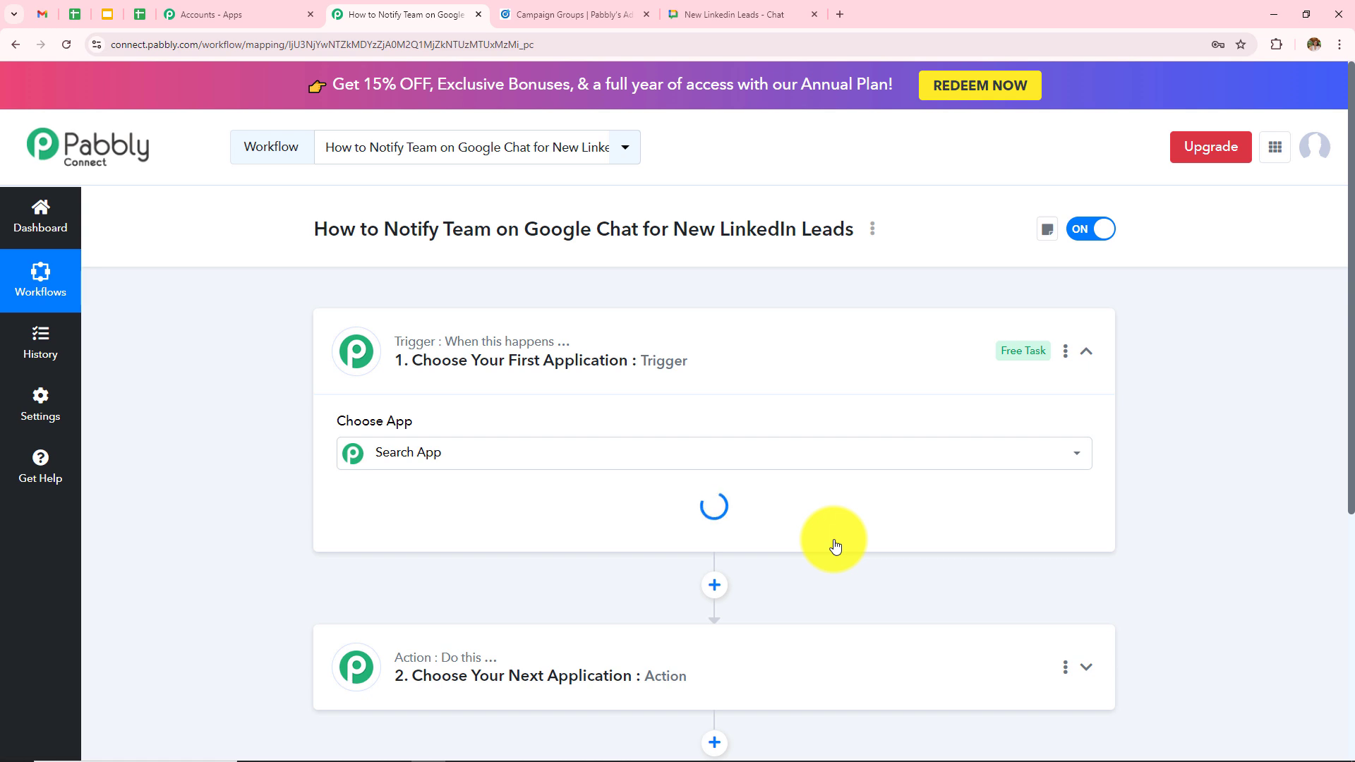
- Collapse the trigger card to reveal both empty trigger and action steps
{"action": "left_click", "coordinate": [1087, 350]}
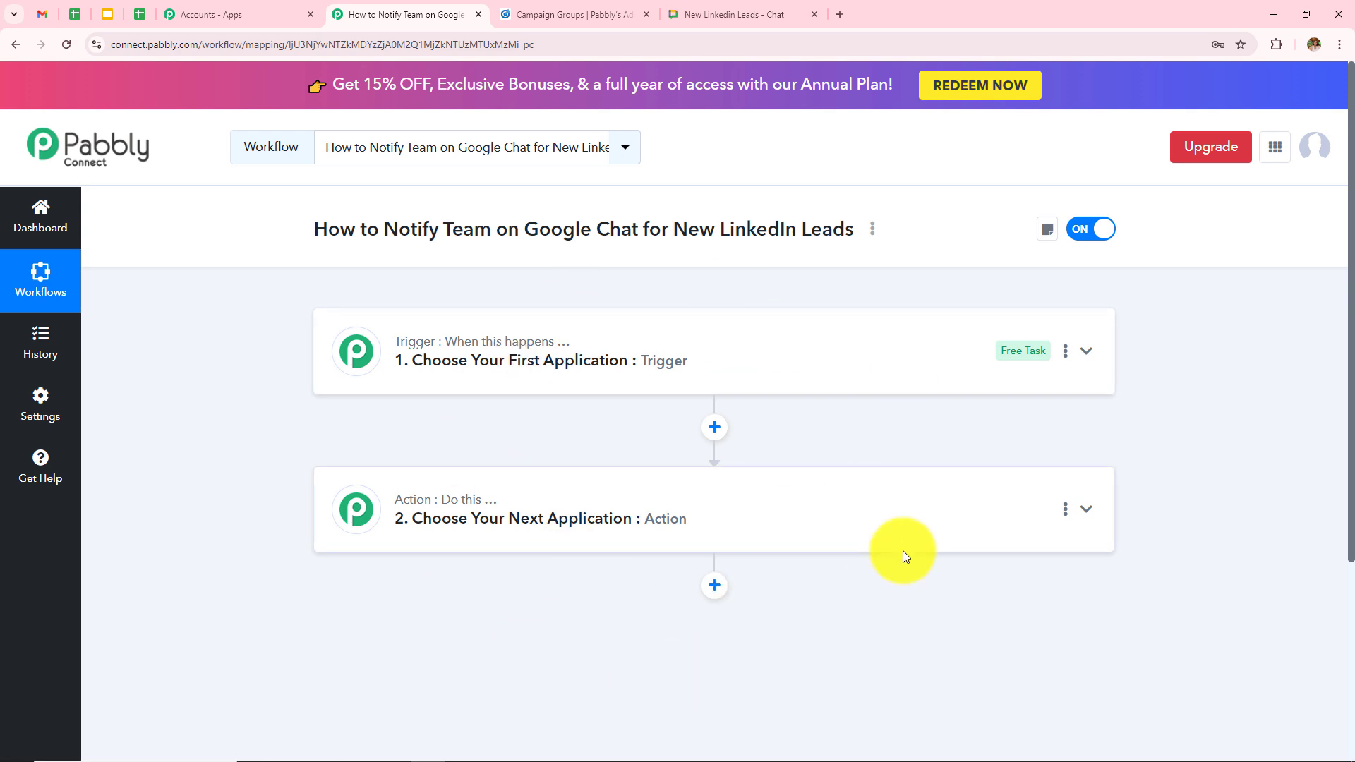
- Set the trigger app to LinkedIn Lead Gen Forms with event New Lead Gen Form Response
{"action": "left_click", "coordinate": [780, 360]}
{"action": "left_click", "coordinate": [575, 458]}
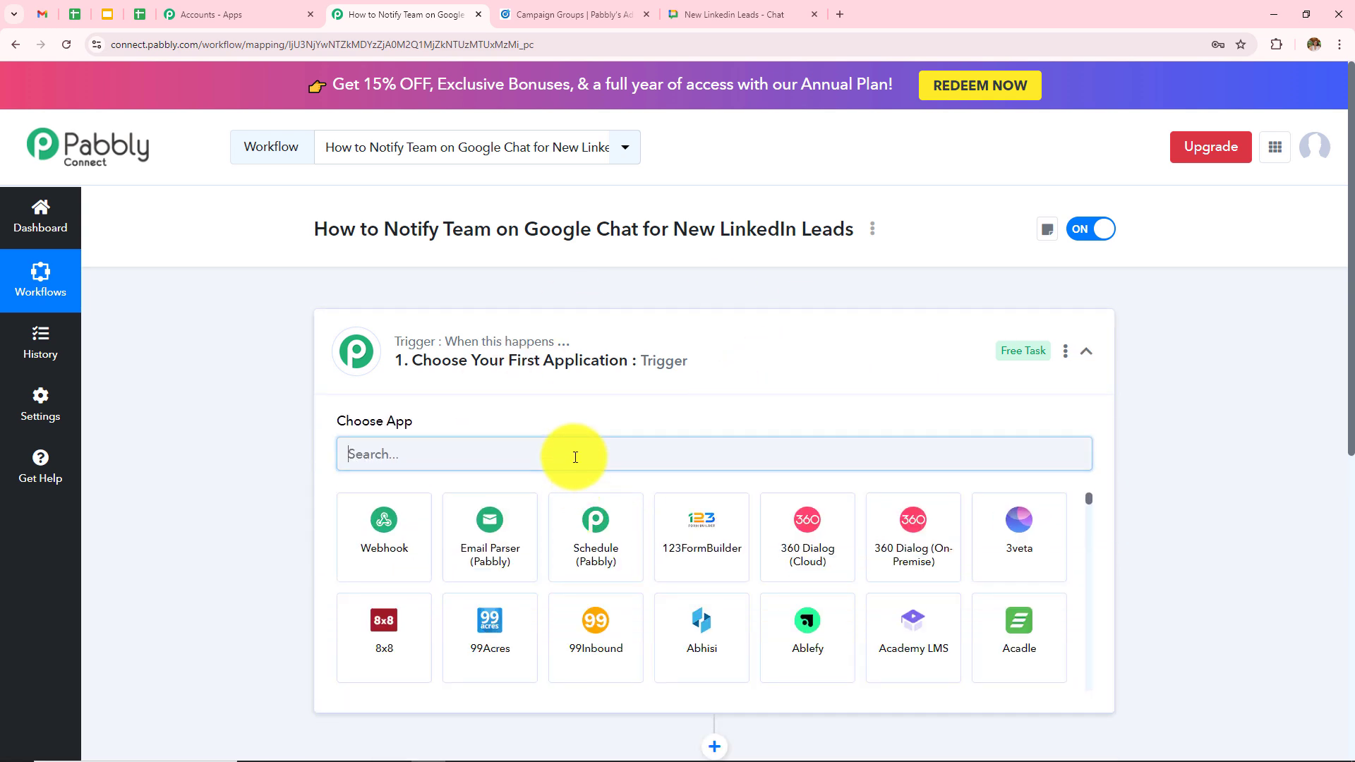
{"action": "type", "text": "Linked"}
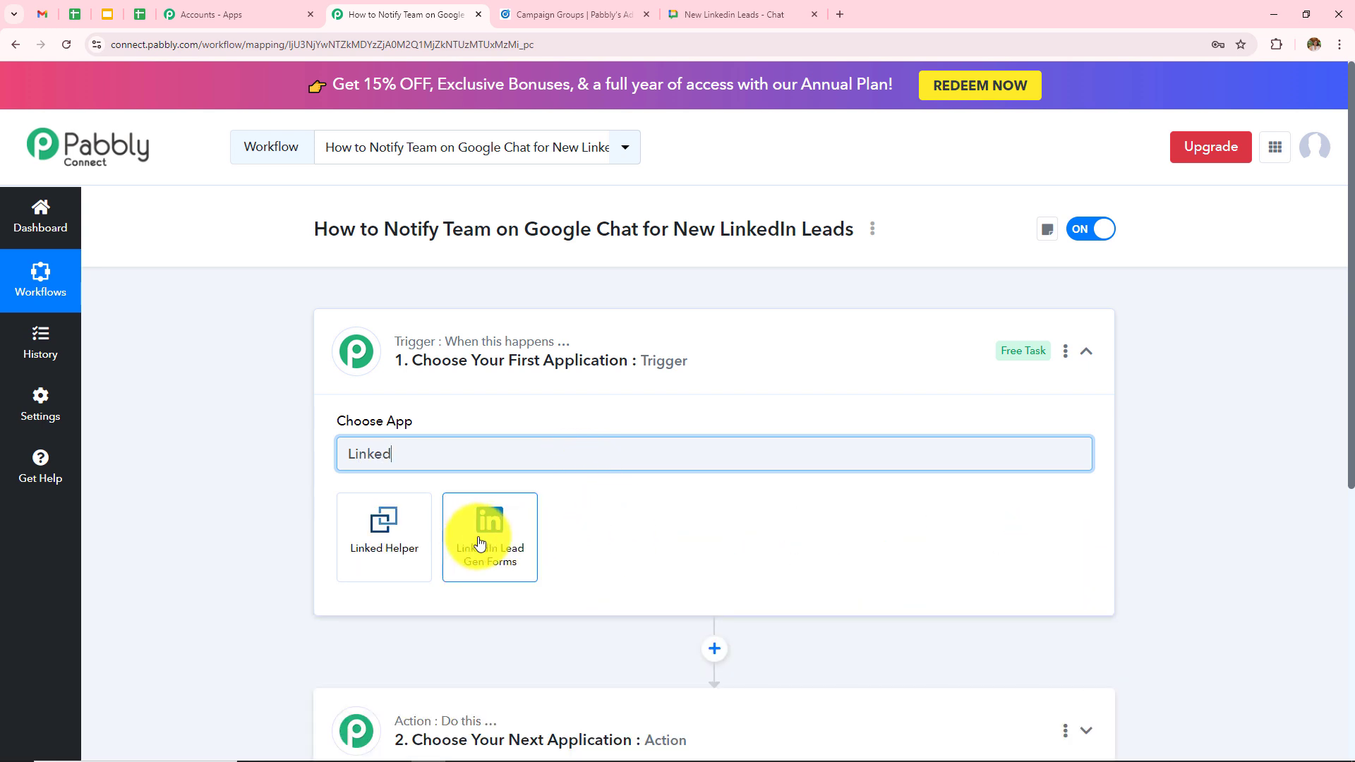
{"action": "left_click", "coordinate": [479, 543]}
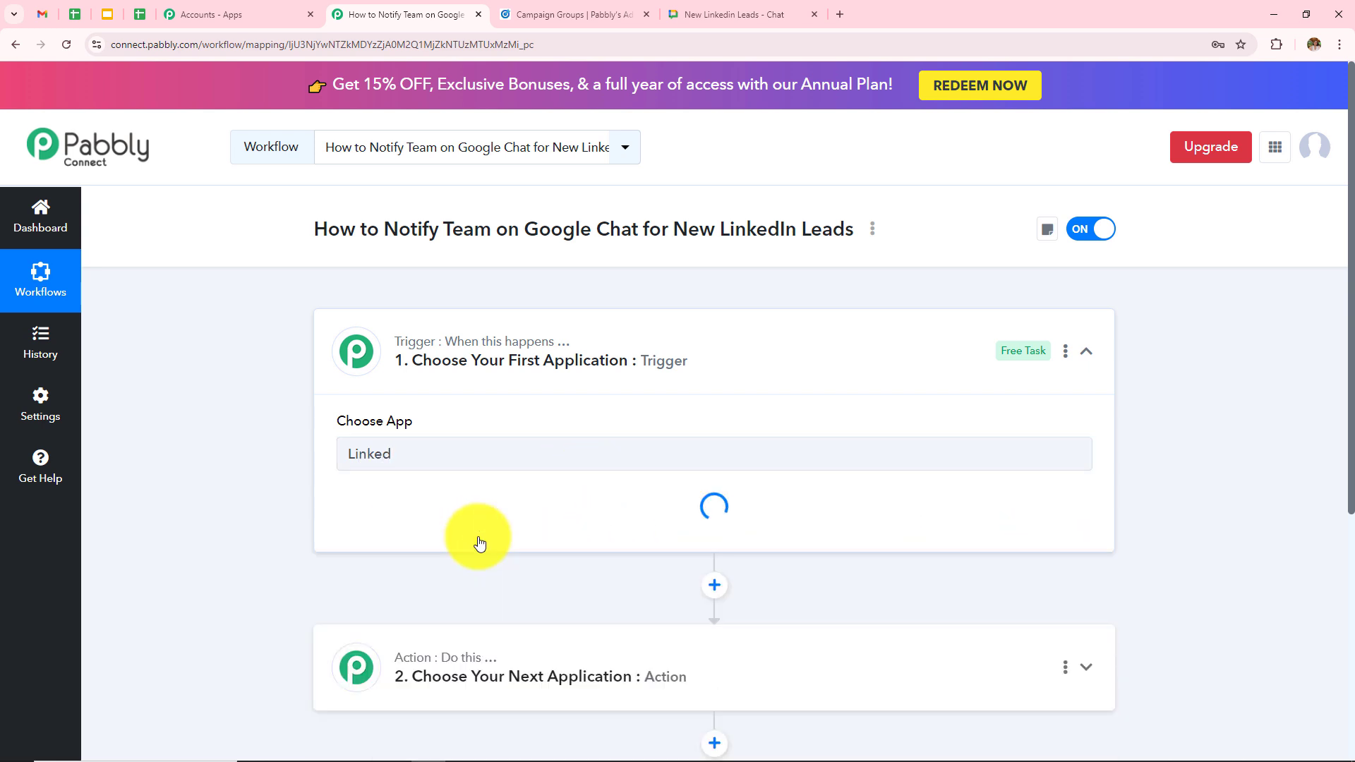
{"action": "left_click", "coordinate": [475, 536]}
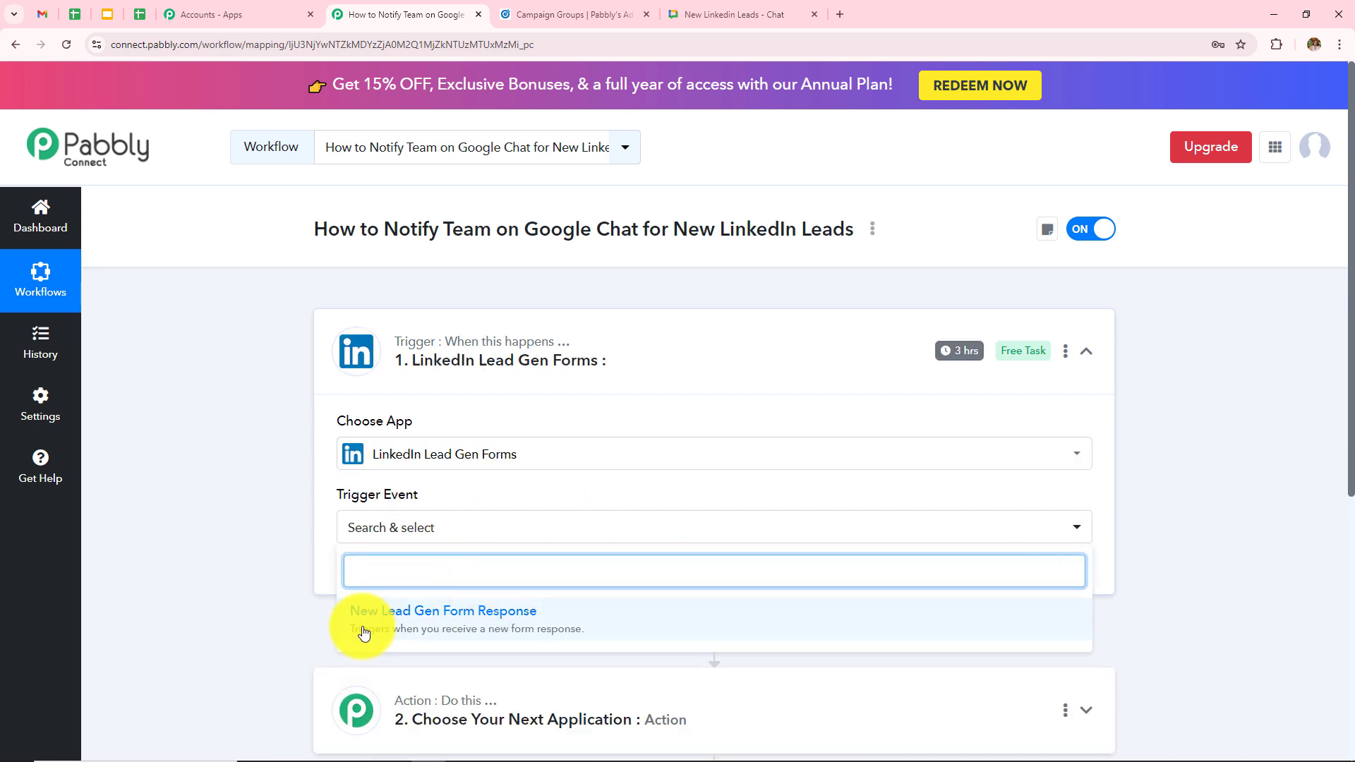
{"action": "left_click", "coordinate": [542, 628]}
- Add and authorize a new LinkedIn Lead Gen Forms connection
{"action": "scroll", "coordinate": [671, 388], "scroll_direction": "down", "scroll_amount": 2}
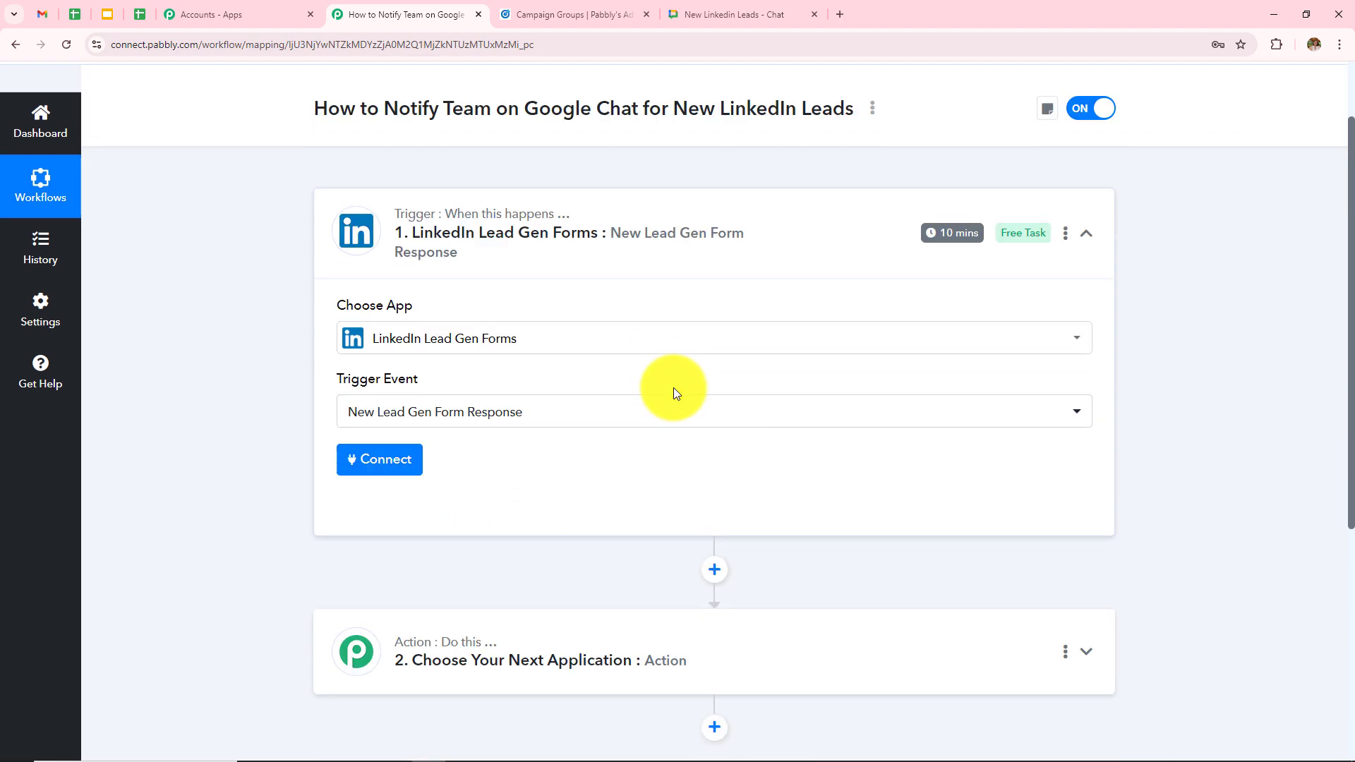
{"action": "left_click", "coordinate": [394, 442]}
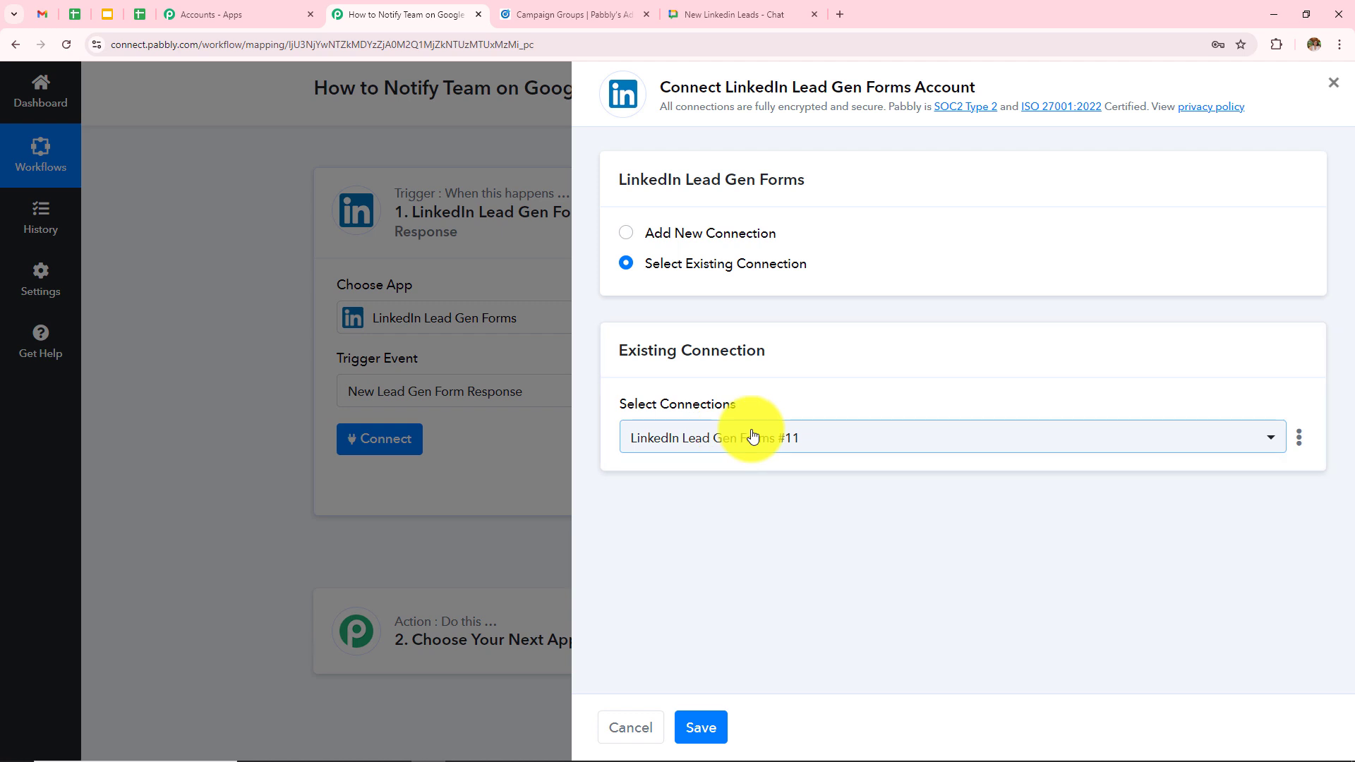
{"action": "left_click", "coordinate": [630, 238]}
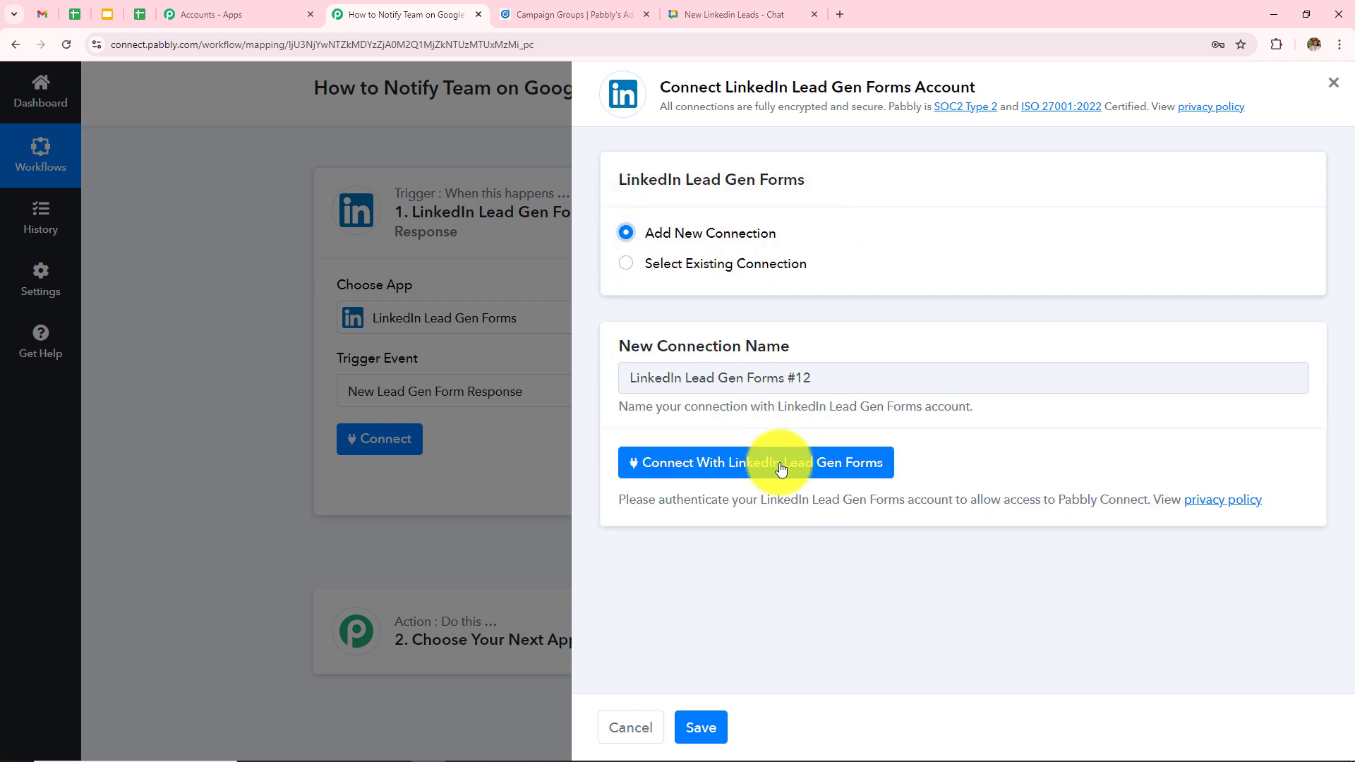
{"action": "left_click", "coordinate": [845, 482]}
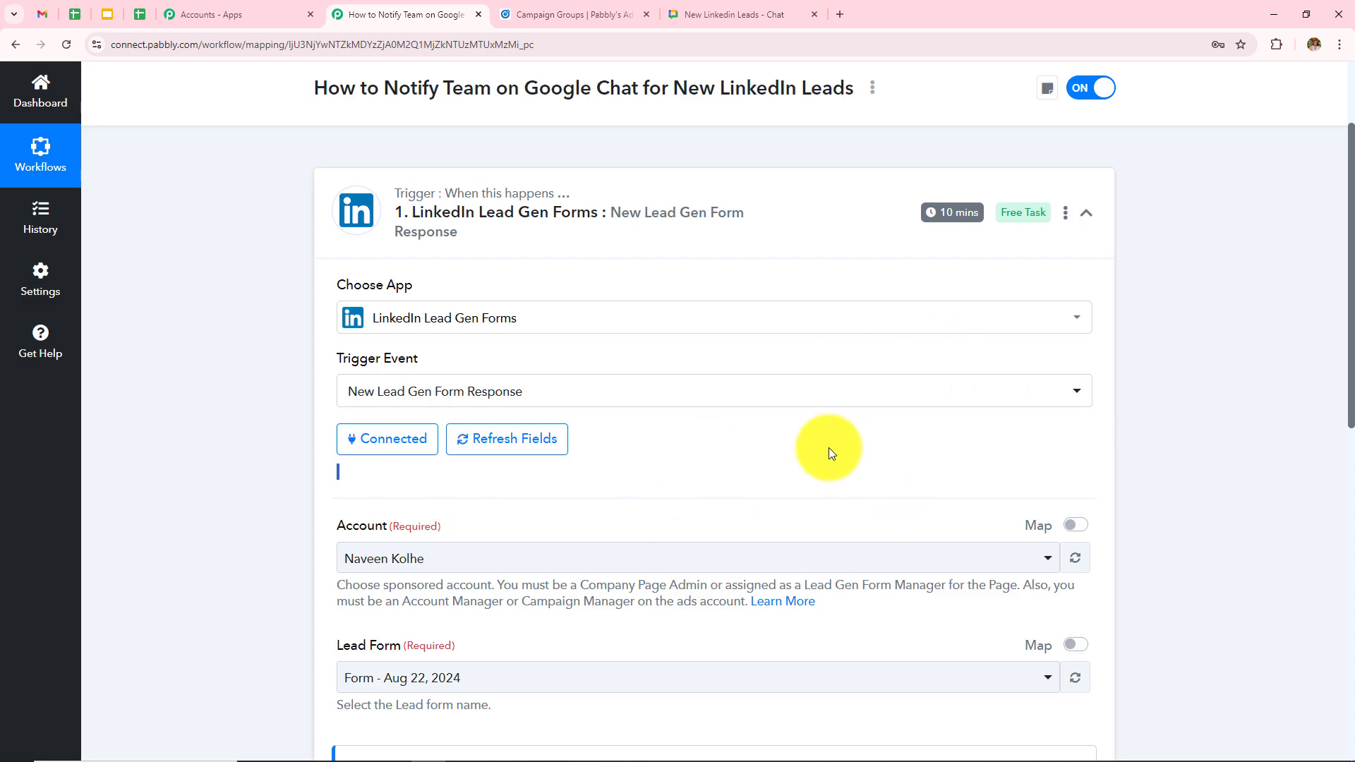
- Choose Pabbly's Ad Account and the form 'Lead Form' for the LinkedIn trigger
{"action": "scroll", "coordinate": [828, 447], "scroll_direction": "down", "scroll_amount": 3}
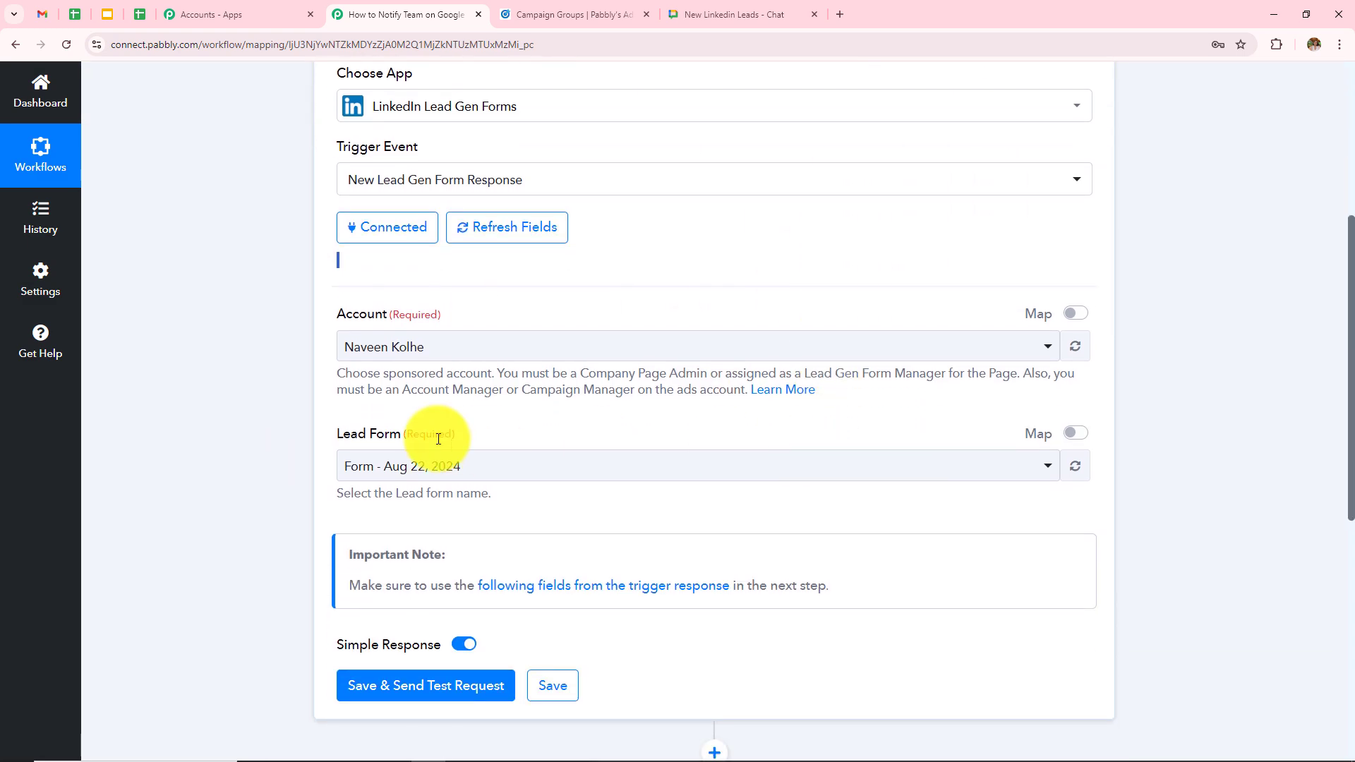
{"action": "left_click", "coordinate": [409, 350]}
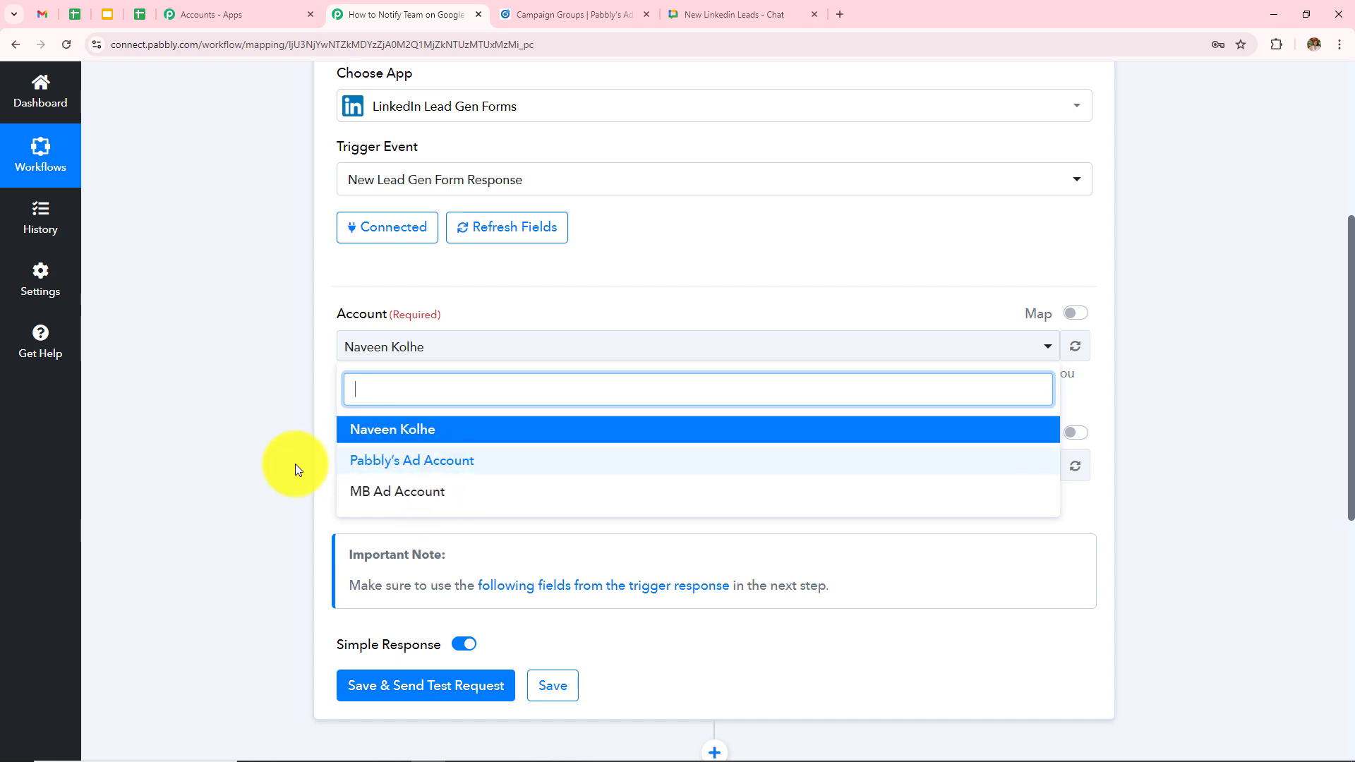
{"action": "left_click", "coordinate": [404, 466]}
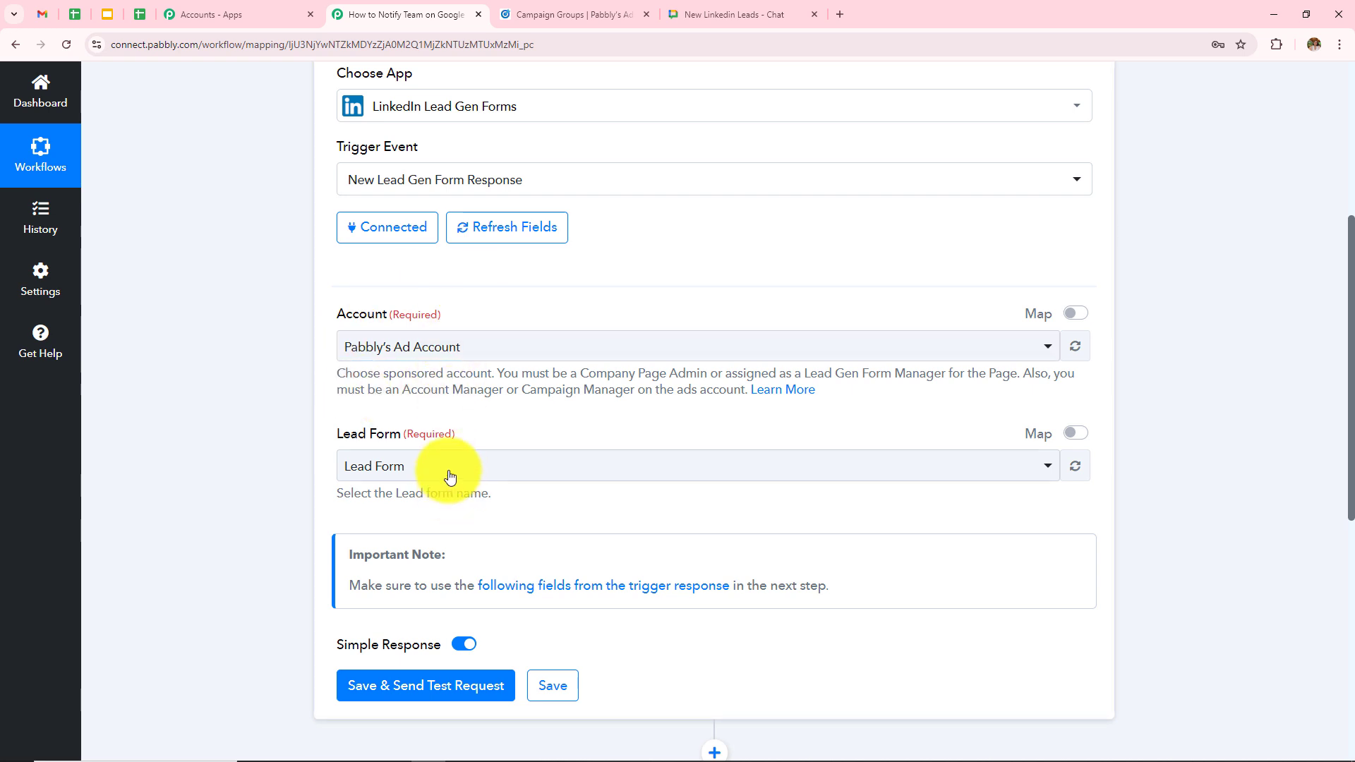
{"action": "left_click", "coordinate": [450, 468]}
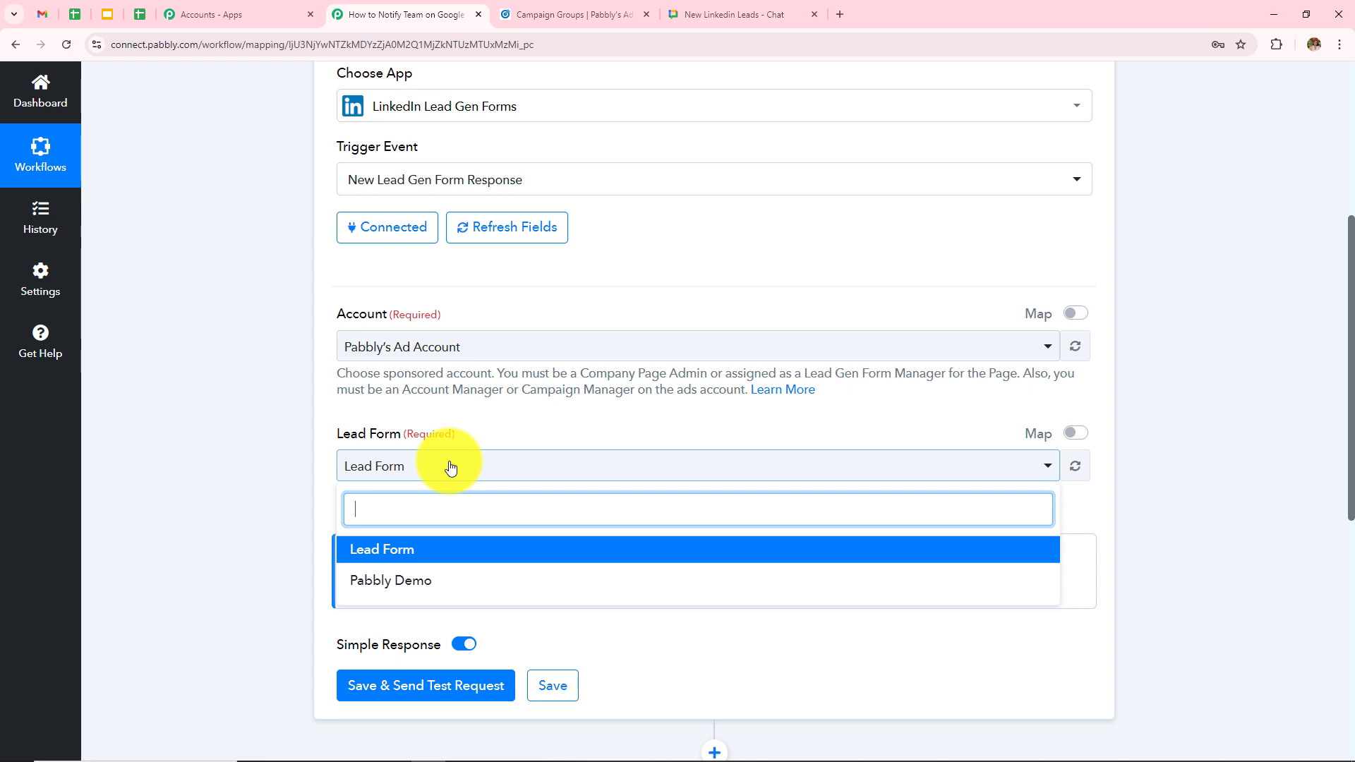
{"action": "left_click", "coordinate": [393, 553]}
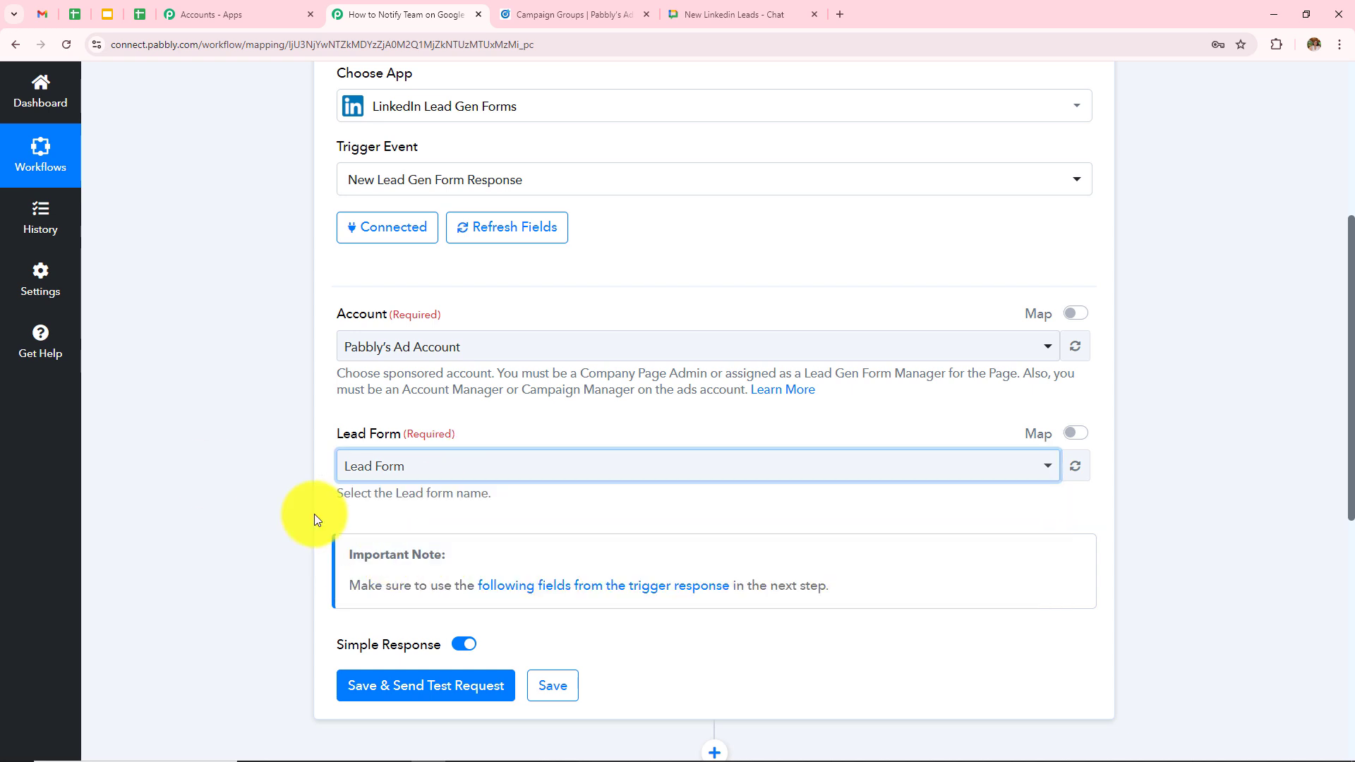
{"action": "scroll", "coordinate": [397, 416], "scroll_direction": "up", "scroll_amount": 3}
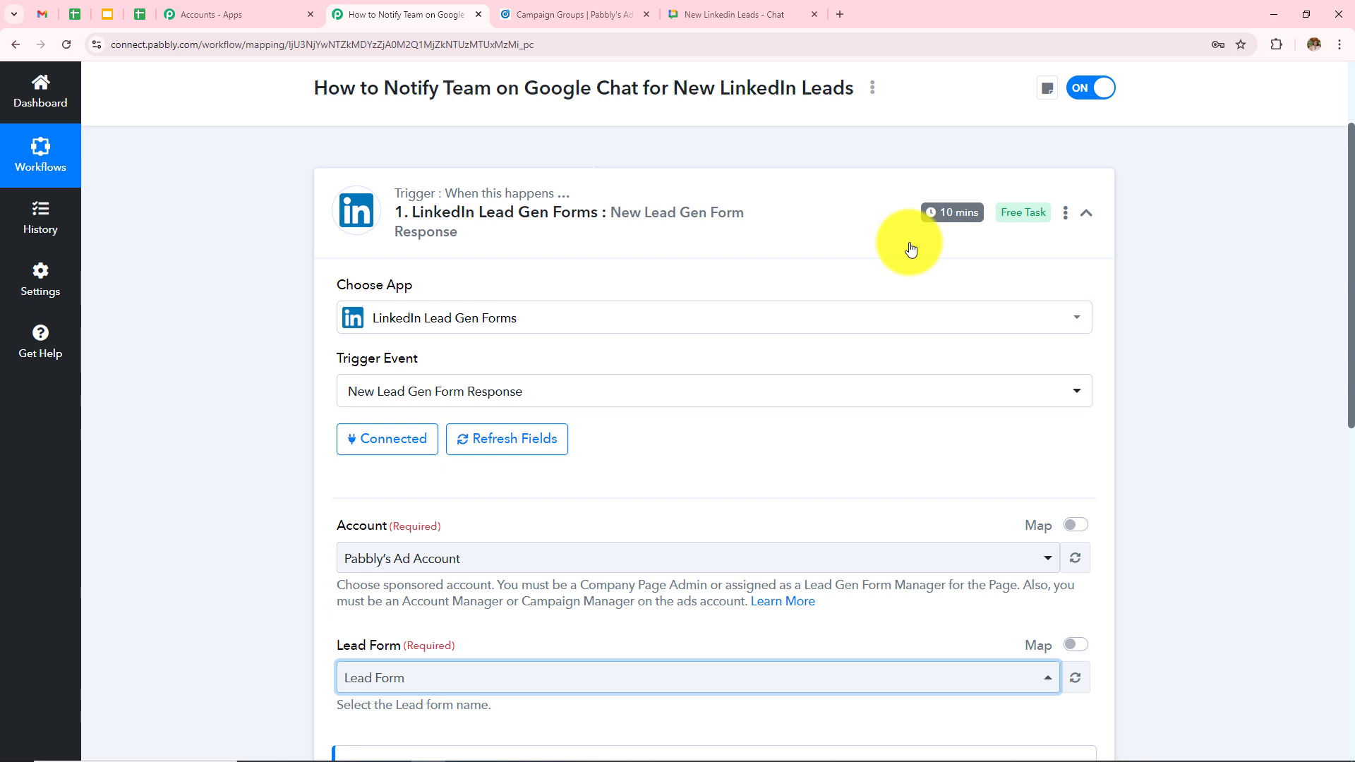
{"action": "scroll", "coordinate": [911, 248], "scroll_direction": "down", "scroll_amount": 4}
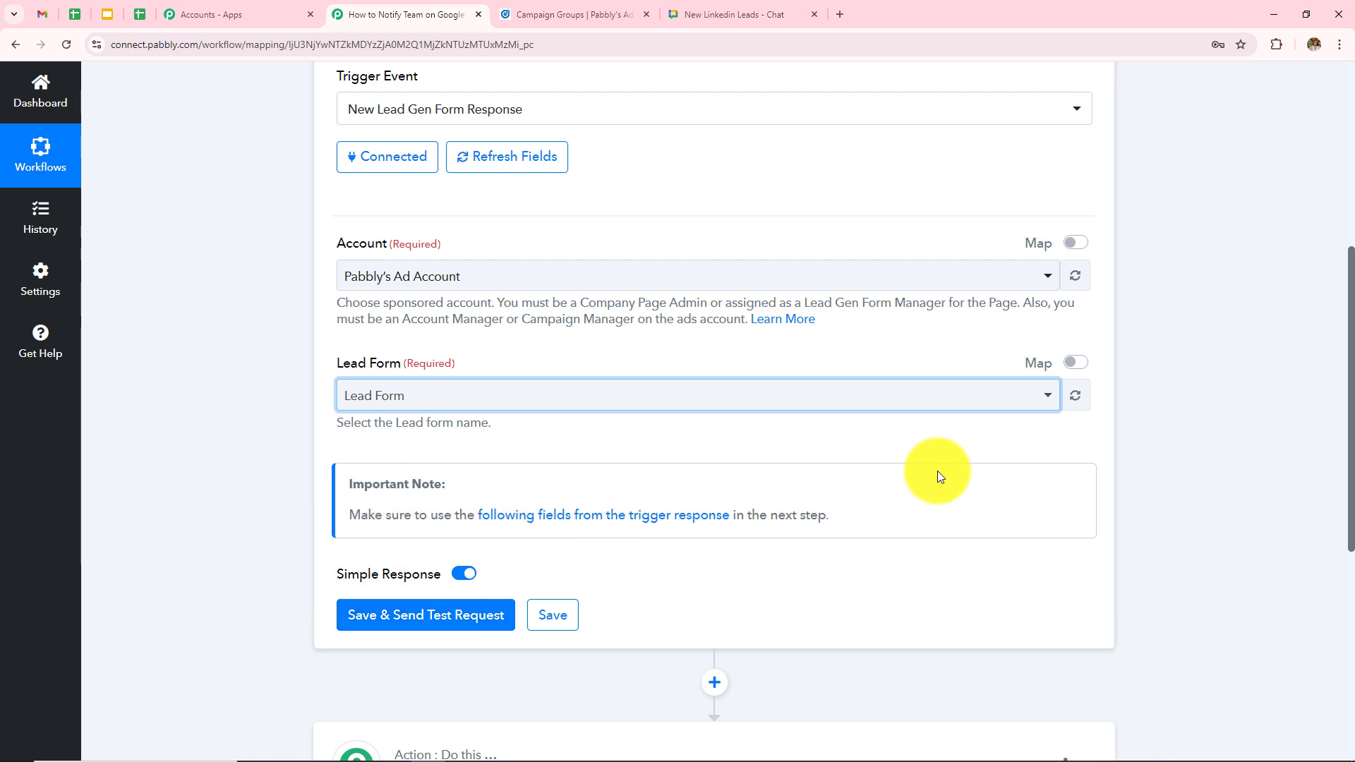
{"action": "scroll", "coordinate": [937, 475], "scroll_direction": "up", "scroll_amount": 2}
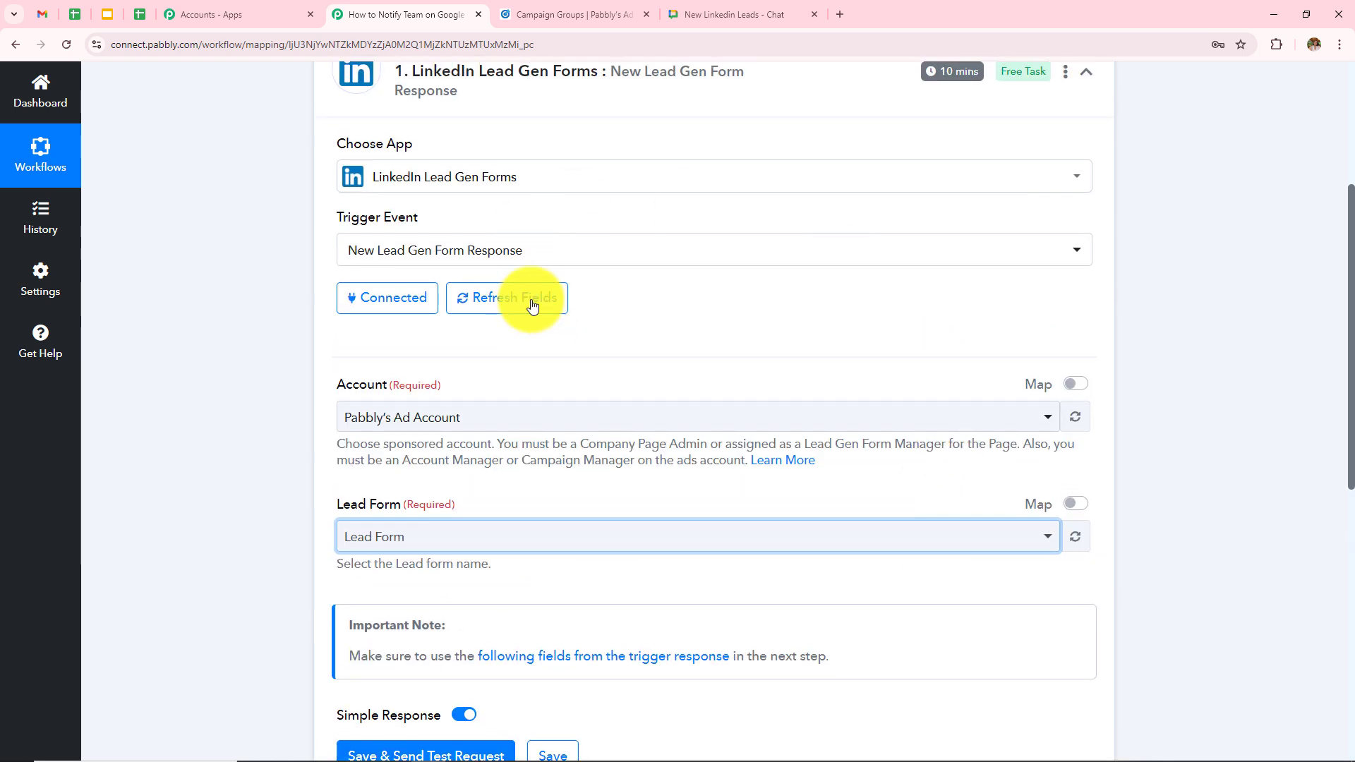
- In Campaign Manager, open the Default Campaign Group's Lead generation campaign ad preview
{"action": "left_click", "coordinate": [579, 10]}
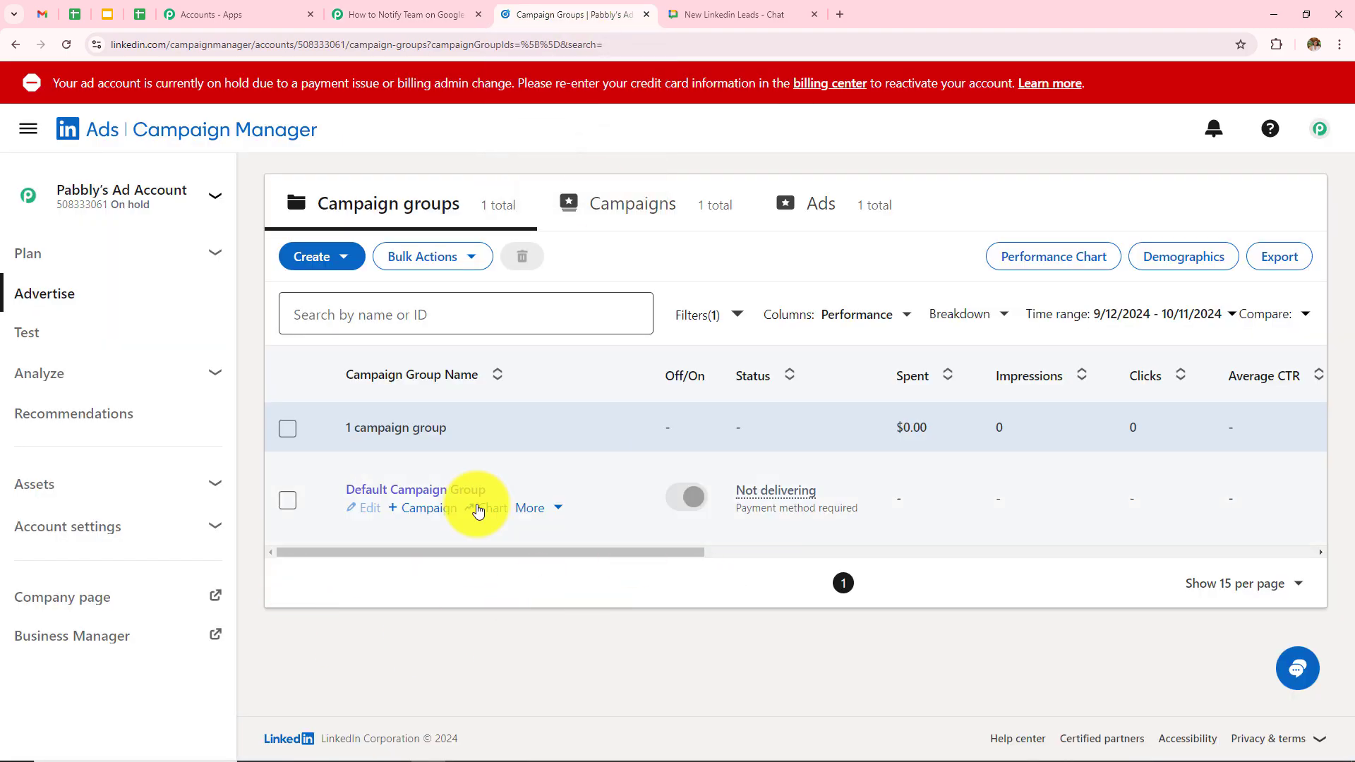
{"action": "left_click", "coordinate": [407, 494]}
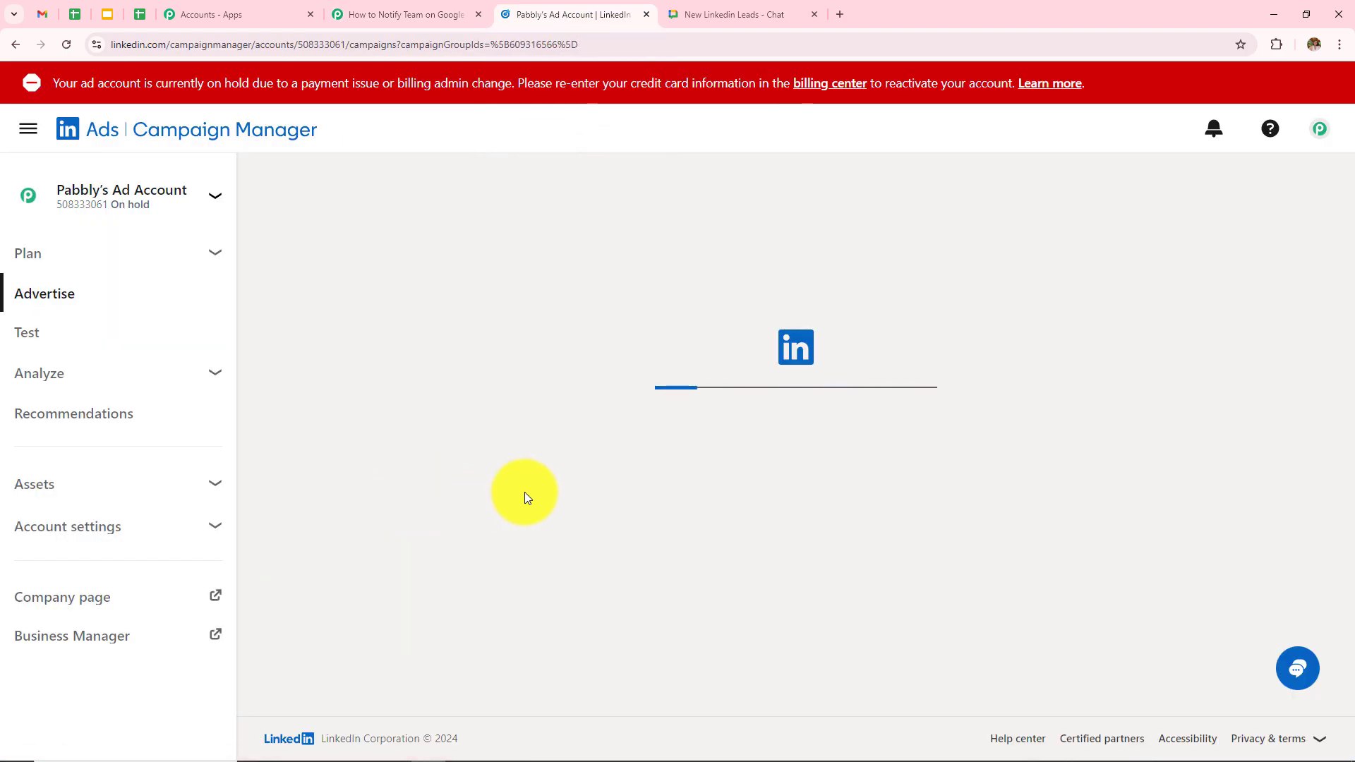
{"action": "left_click", "coordinate": [427, 489]}
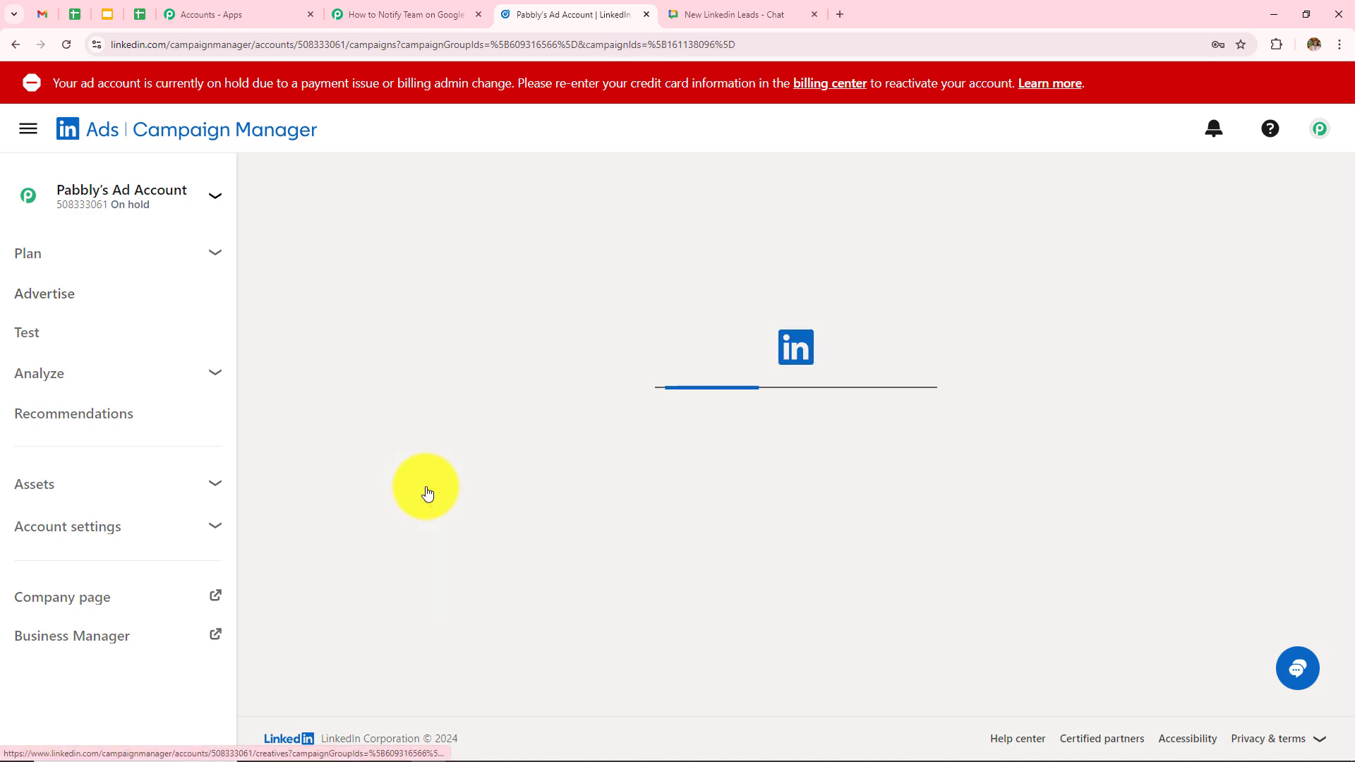
{"action": "left_click", "coordinate": [439, 488]}
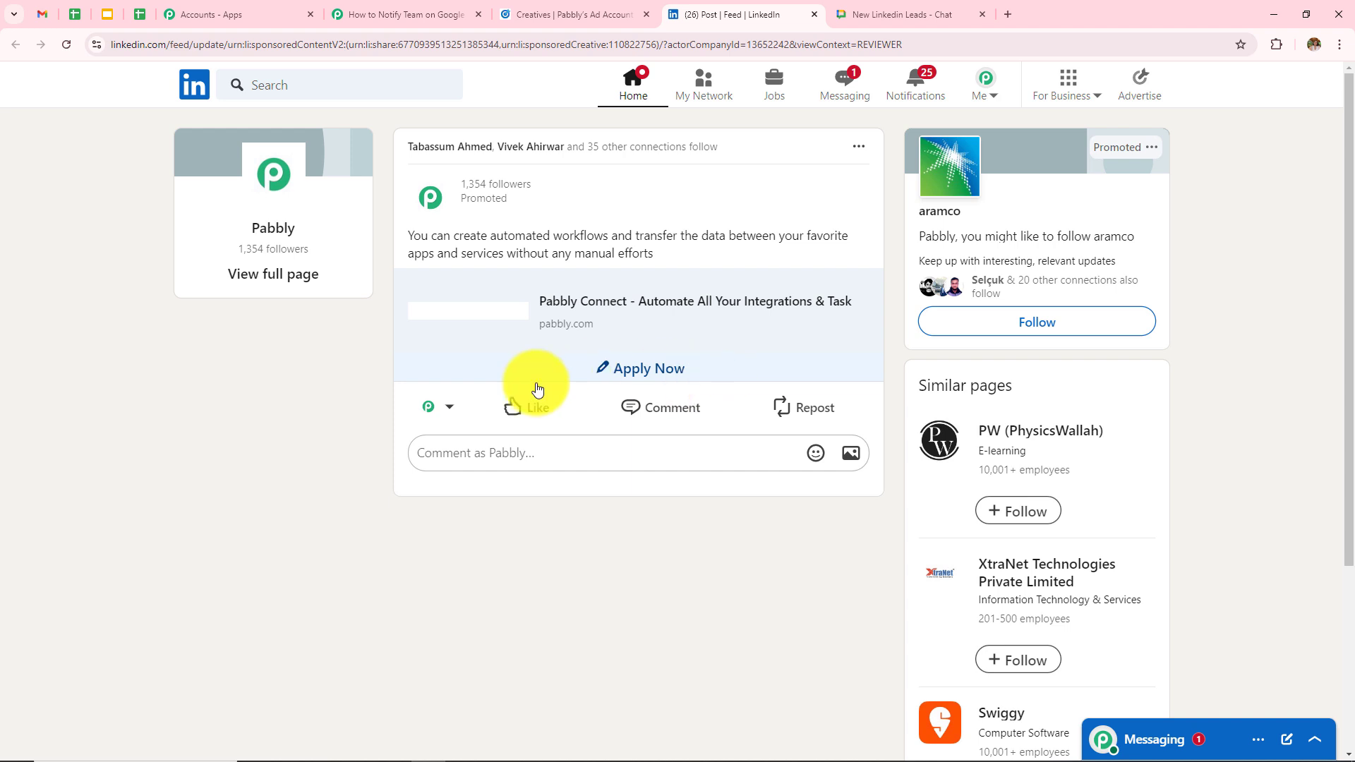
- Fill the ad's Lead Form with a test email address and phone number, then submit
{"action": "left_click", "coordinate": [608, 371]}
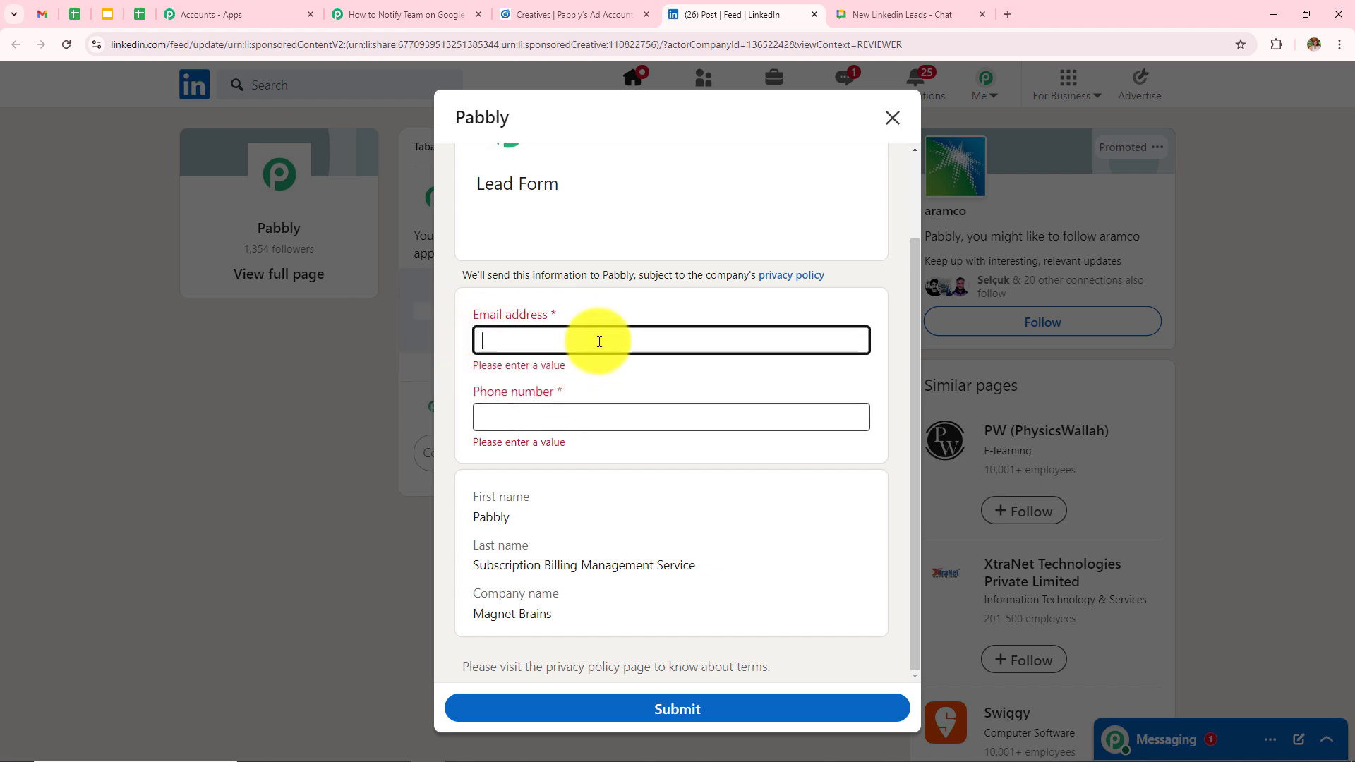
{"action": "type", "text": "m"}
{"action": "key", "text": "BackSpace"}
{"action": "left_click", "coordinate": [557, 416]}
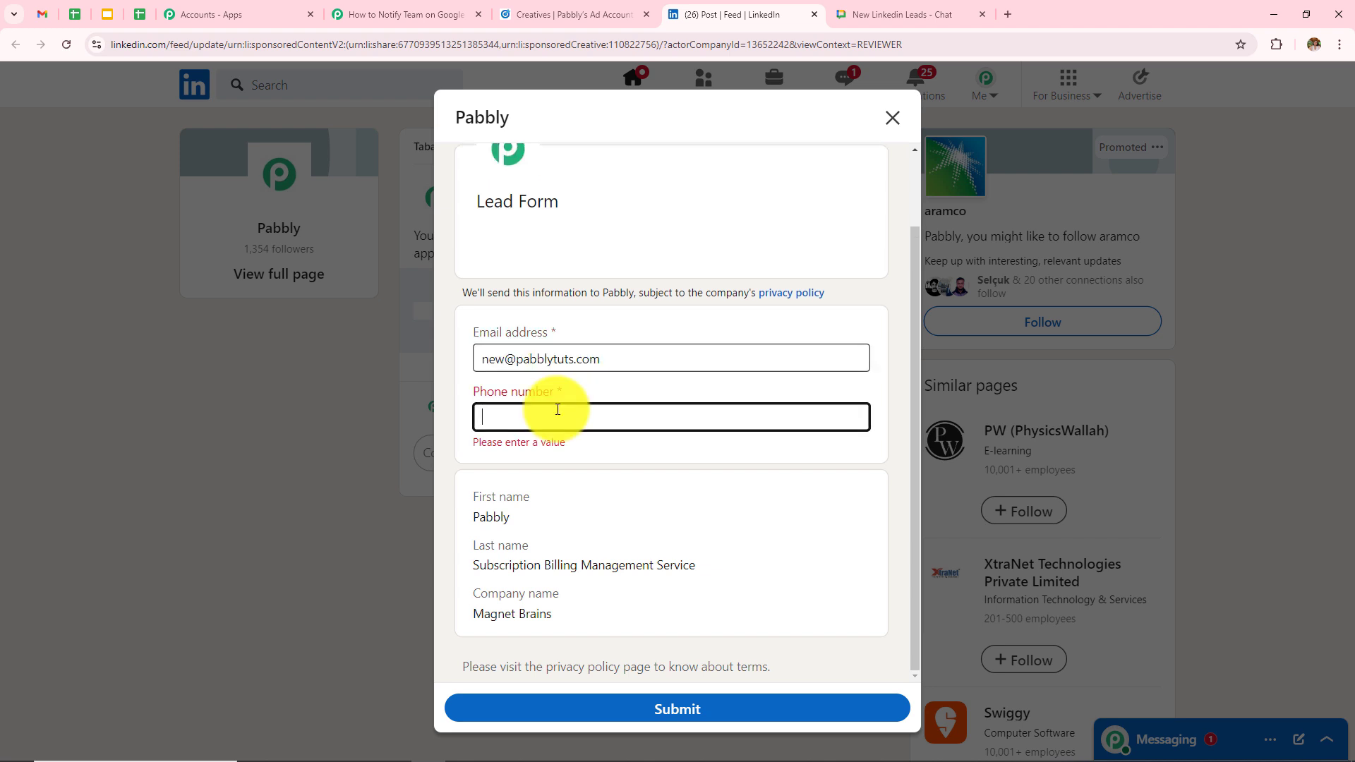
{"action": "type", "text": "9090909090"}
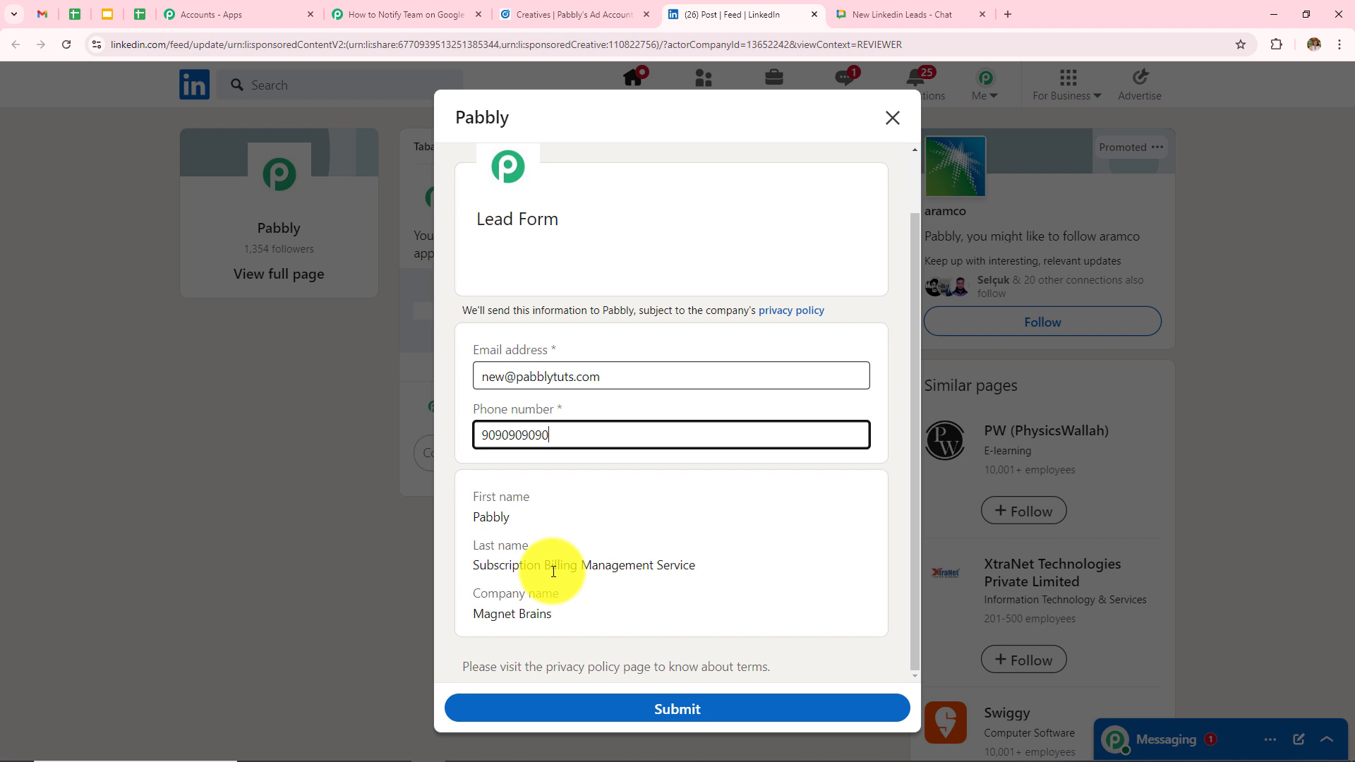
{"action": "left_click", "coordinate": [646, 708]}
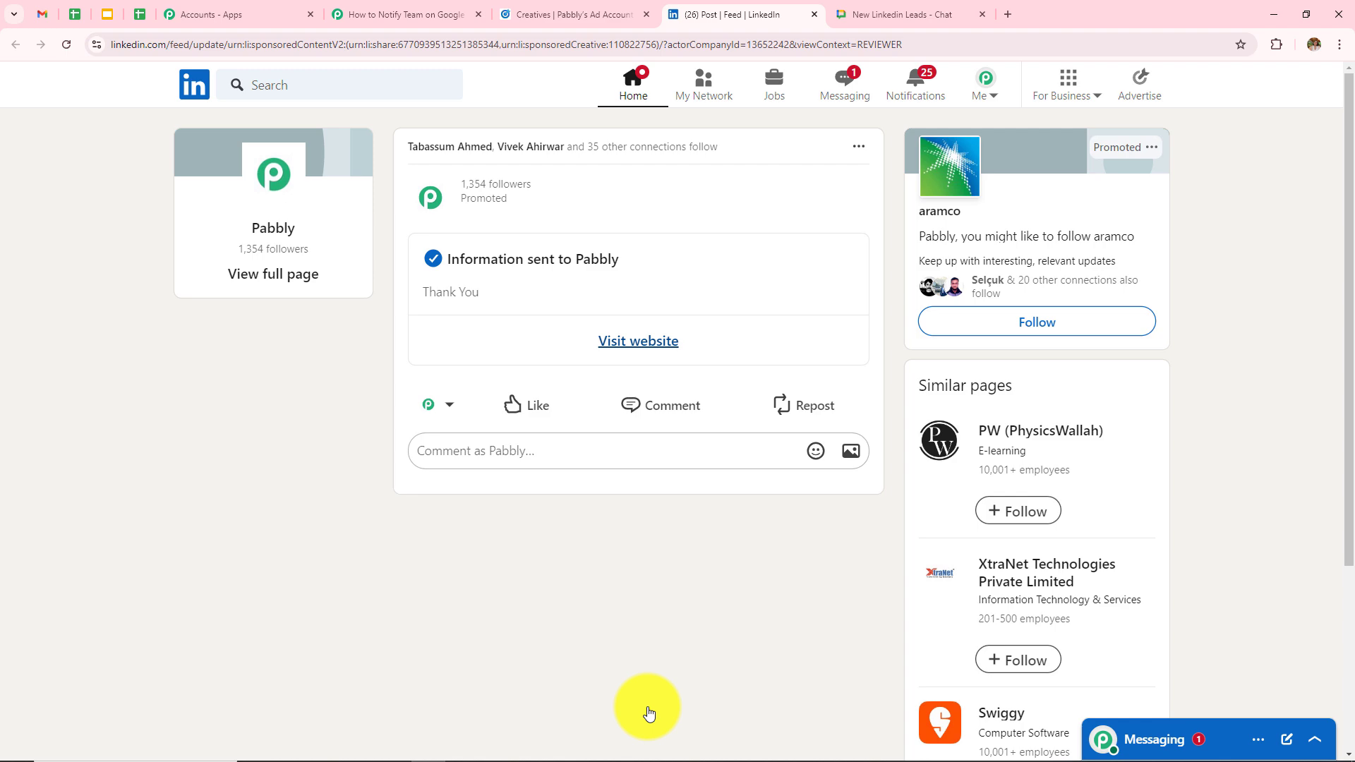
- Back in Pabbly, save the trigger and send a test request to capture the lead
{"action": "left_click", "coordinate": [358, 13]}
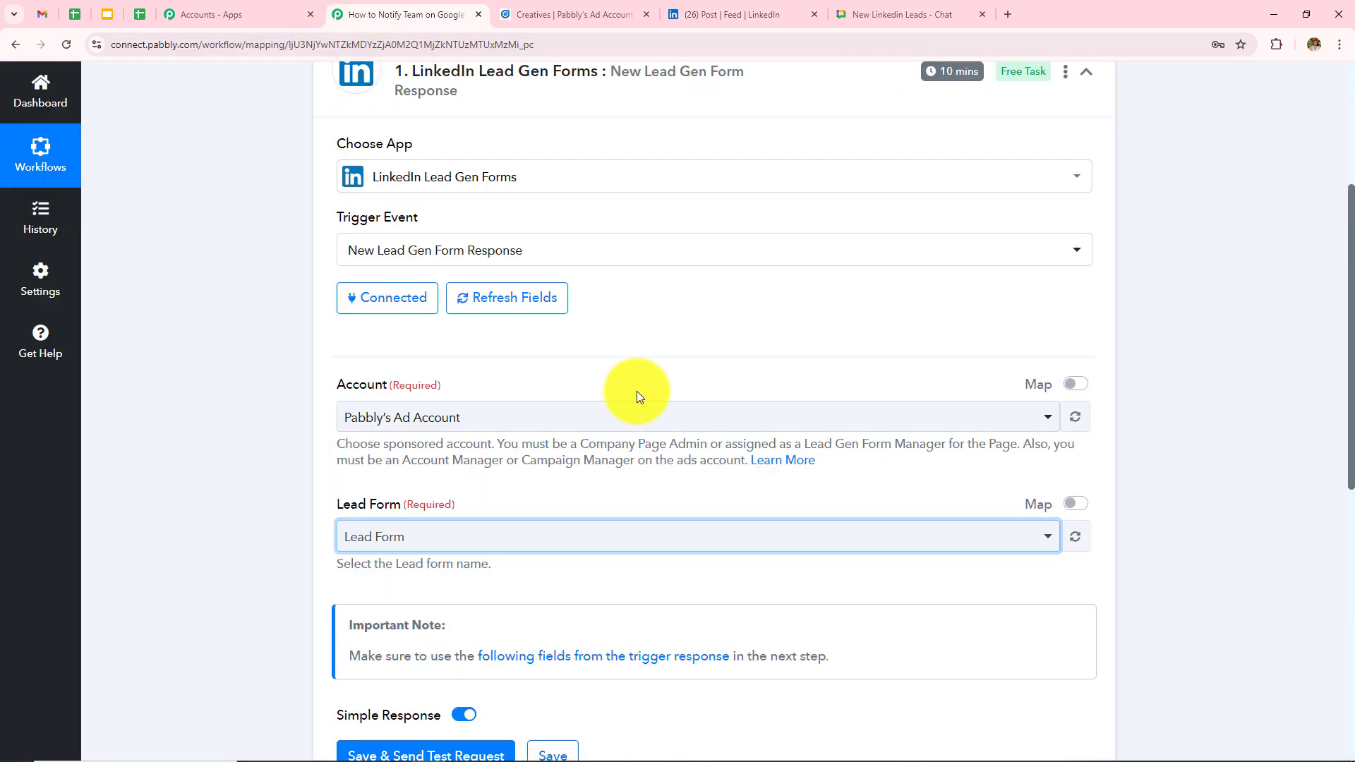
{"action": "scroll", "coordinate": [663, 484], "scroll_direction": "down", "scroll_amount": 3}
{"action": "left_click", "coordinate": [428, 474]}
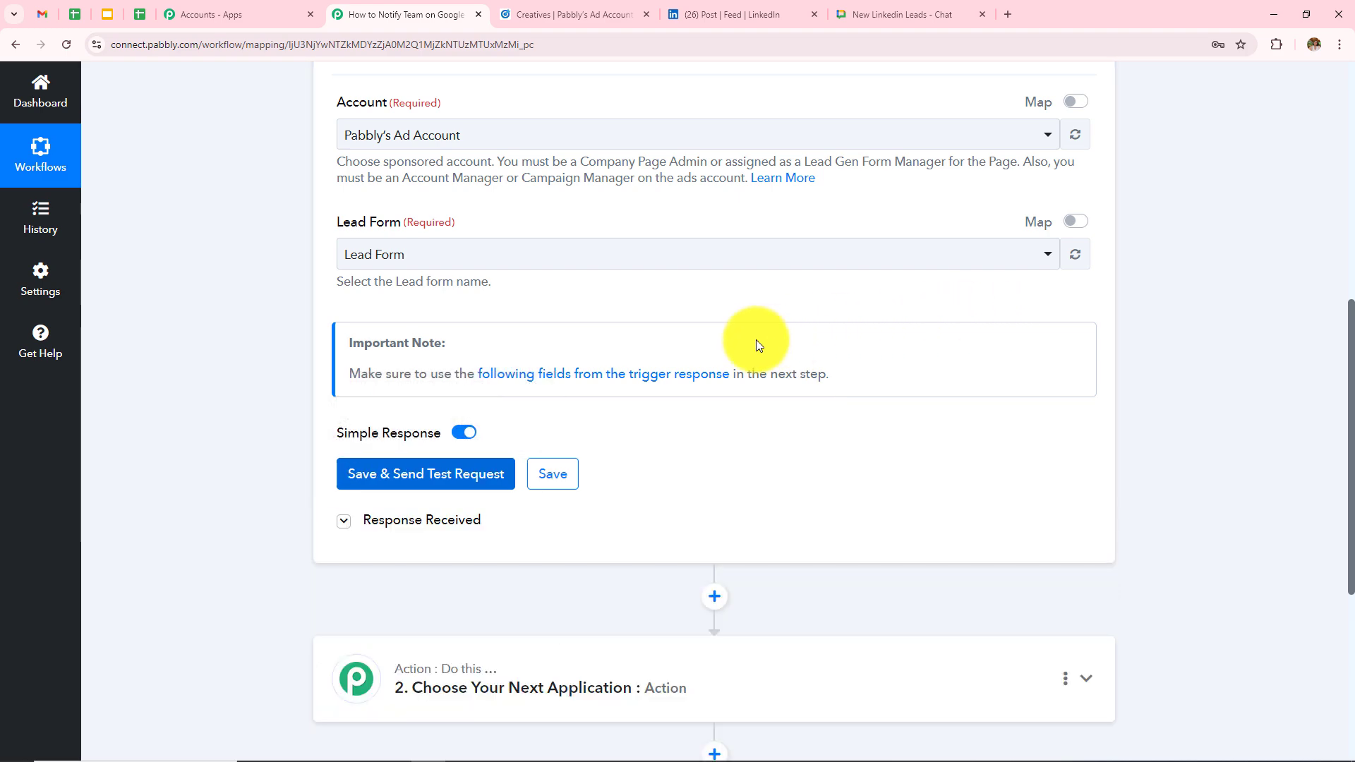
{"action": "scroll", "coordinate": [756, 345], "scroll_direction": "down", "scroll_amount": 7}
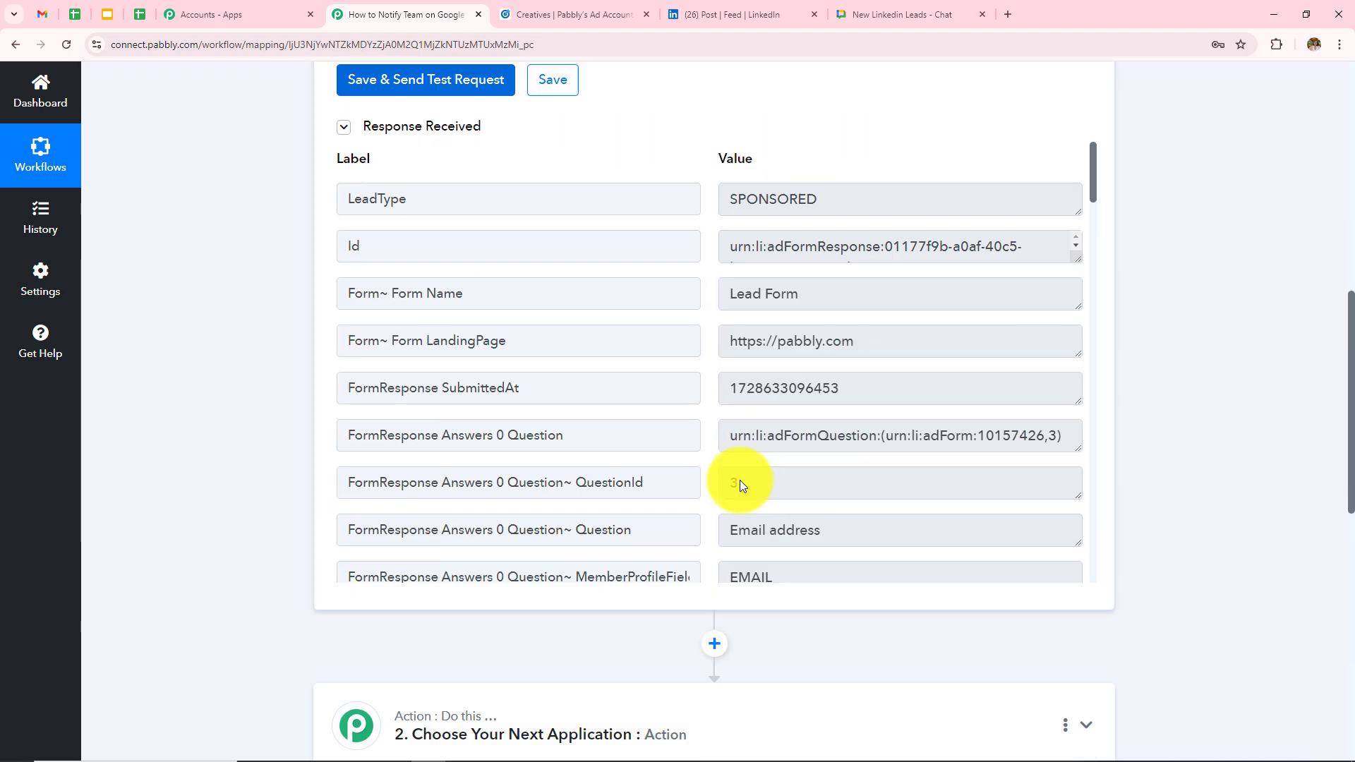
{"action": "scroll", "coordinate": [840, 257], "scroll_direction": "down", "scroll_amount": 5}
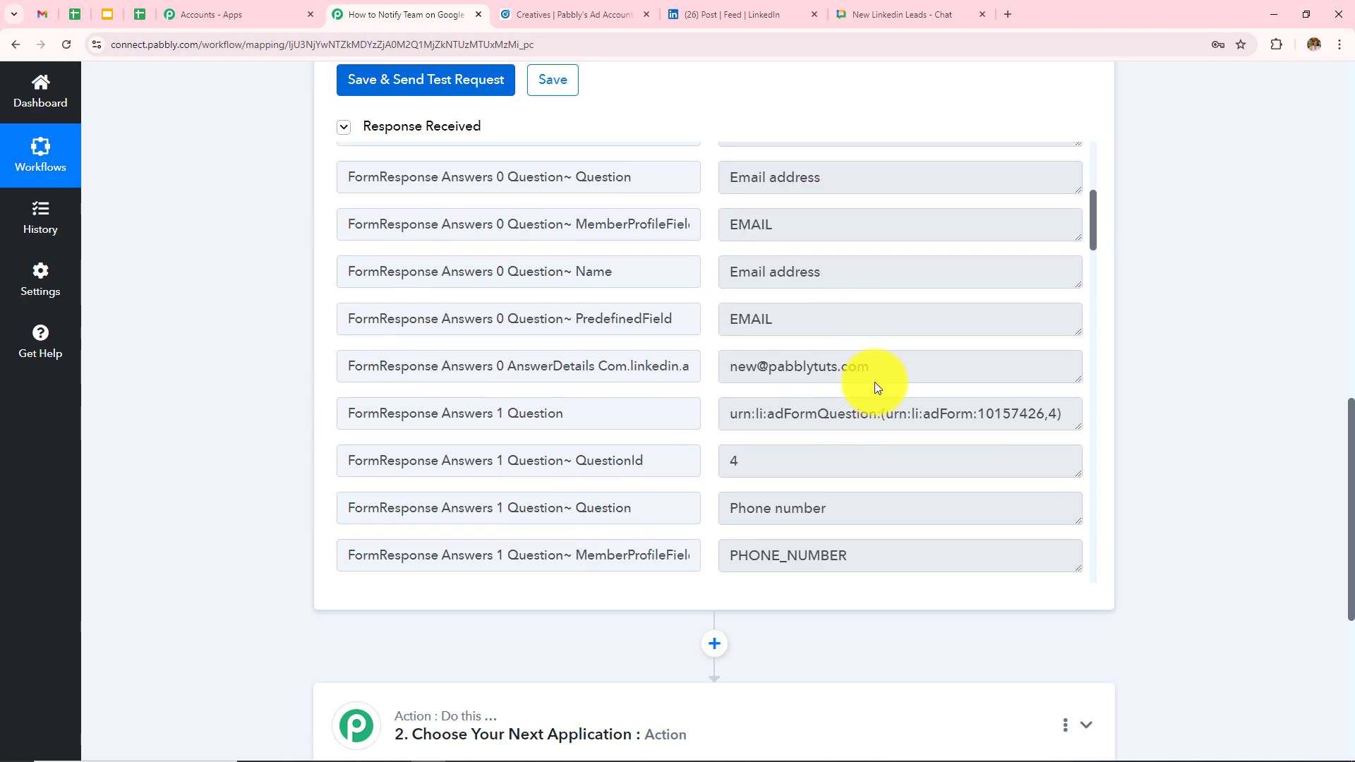
- Review the captured email, phone, name and company values in the response fields
{"action": "triple_click", "coordinate": [883, 366]}
{"action": "scroll", "coordinate": [756, 420], "scroll_direction": "down", "scroll_amount": 4}
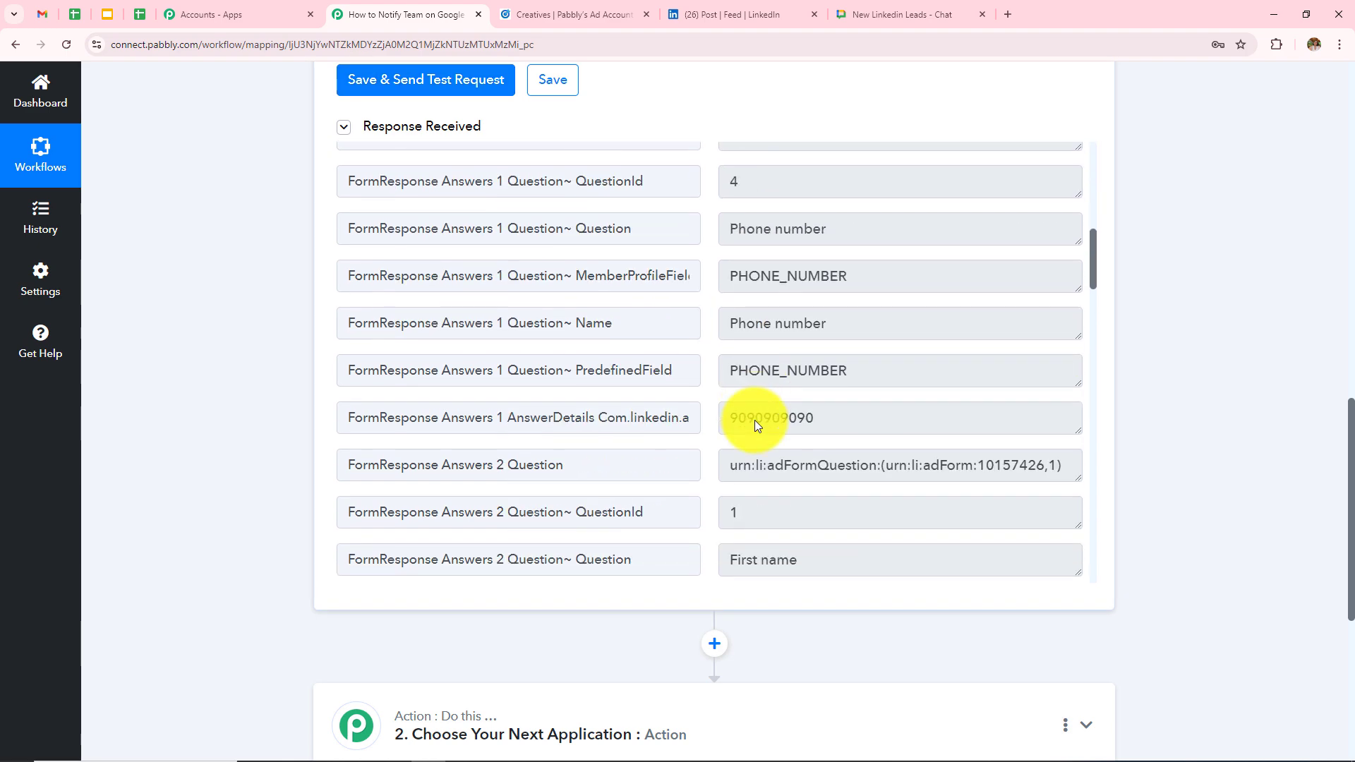
{"action": "triple_click", "coordinate": [853, 415]}
{"action": "scroll", "coordinate": [844, 389], "scroll_direction": "down", "scroll_amount": 7}
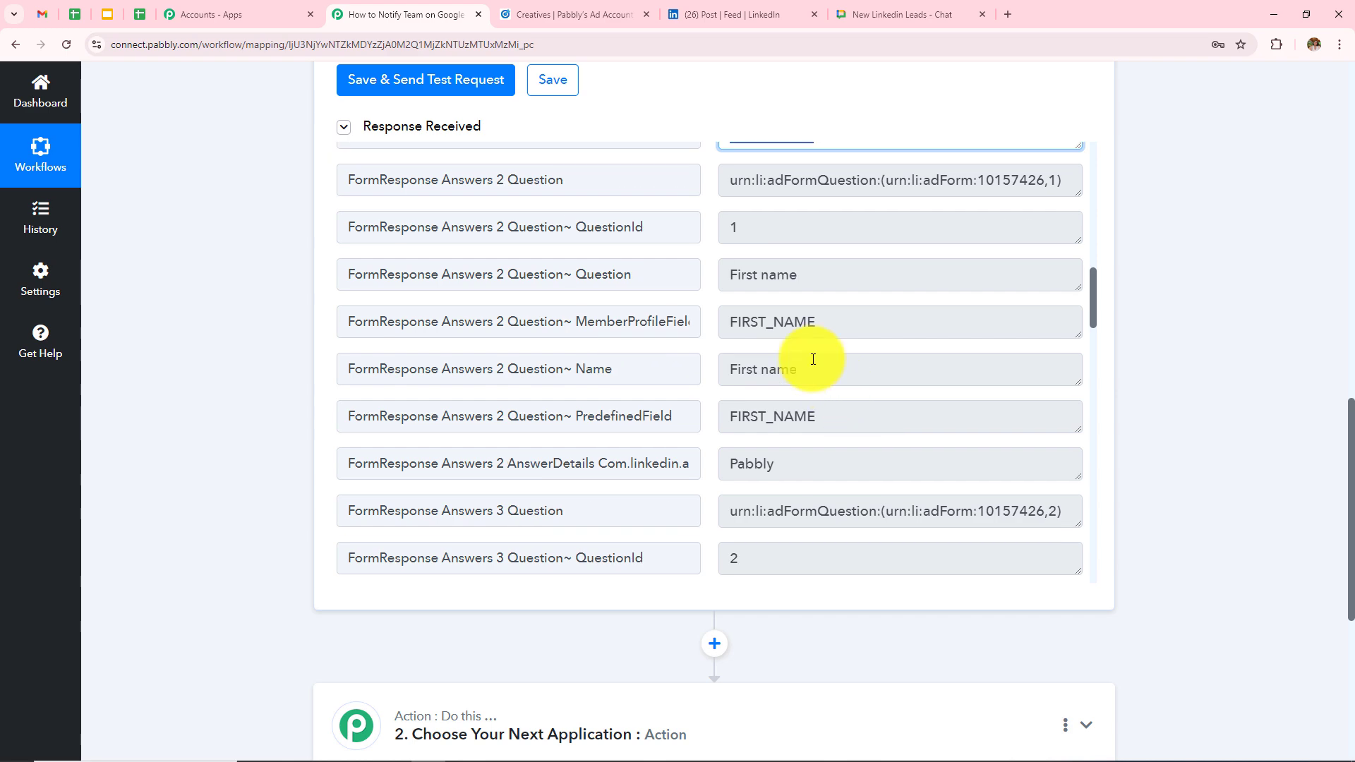
{"action": "scroll", "coordinate": [819, 410], "scroll_direction": "down", "scroll_amount": 2}
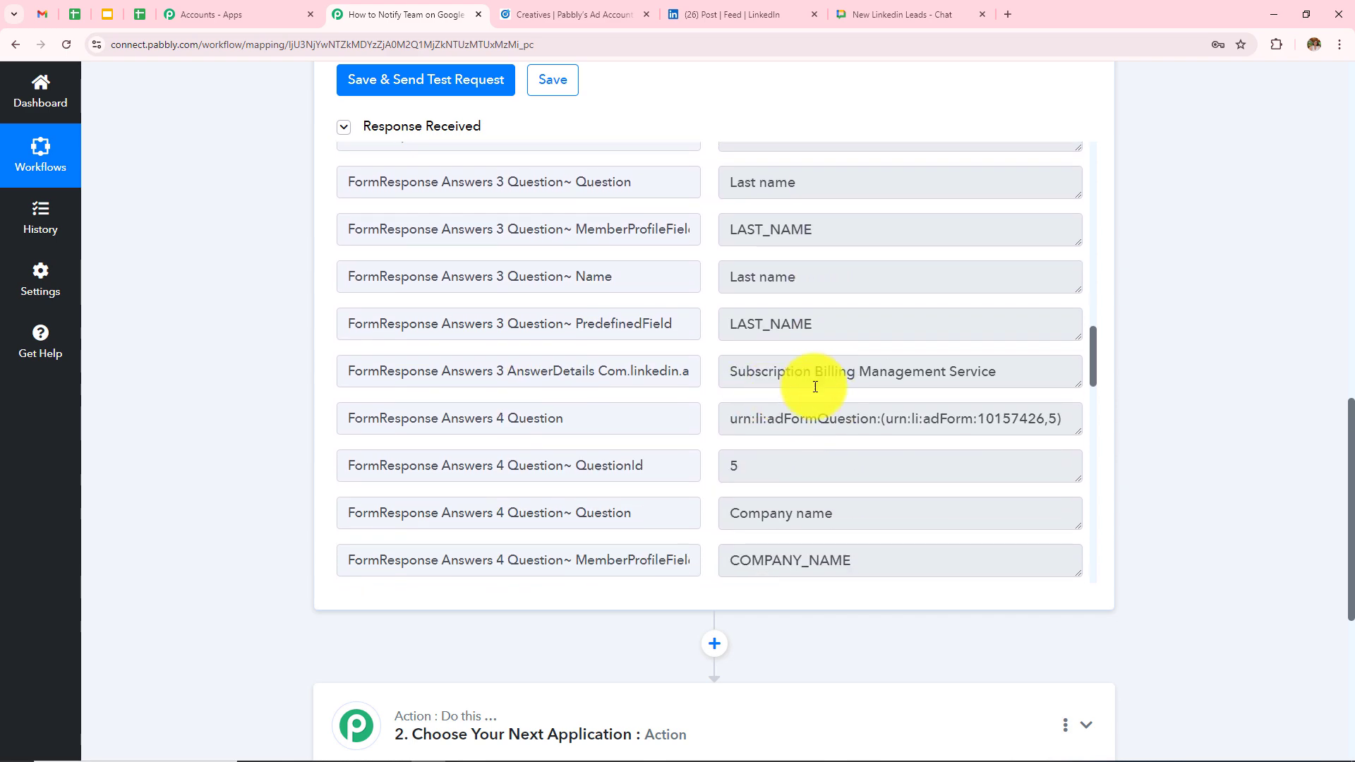
{"action": "scroll", "coordinate": [935, 485], "scroll_direction": "down", "scroll_amount": 5}
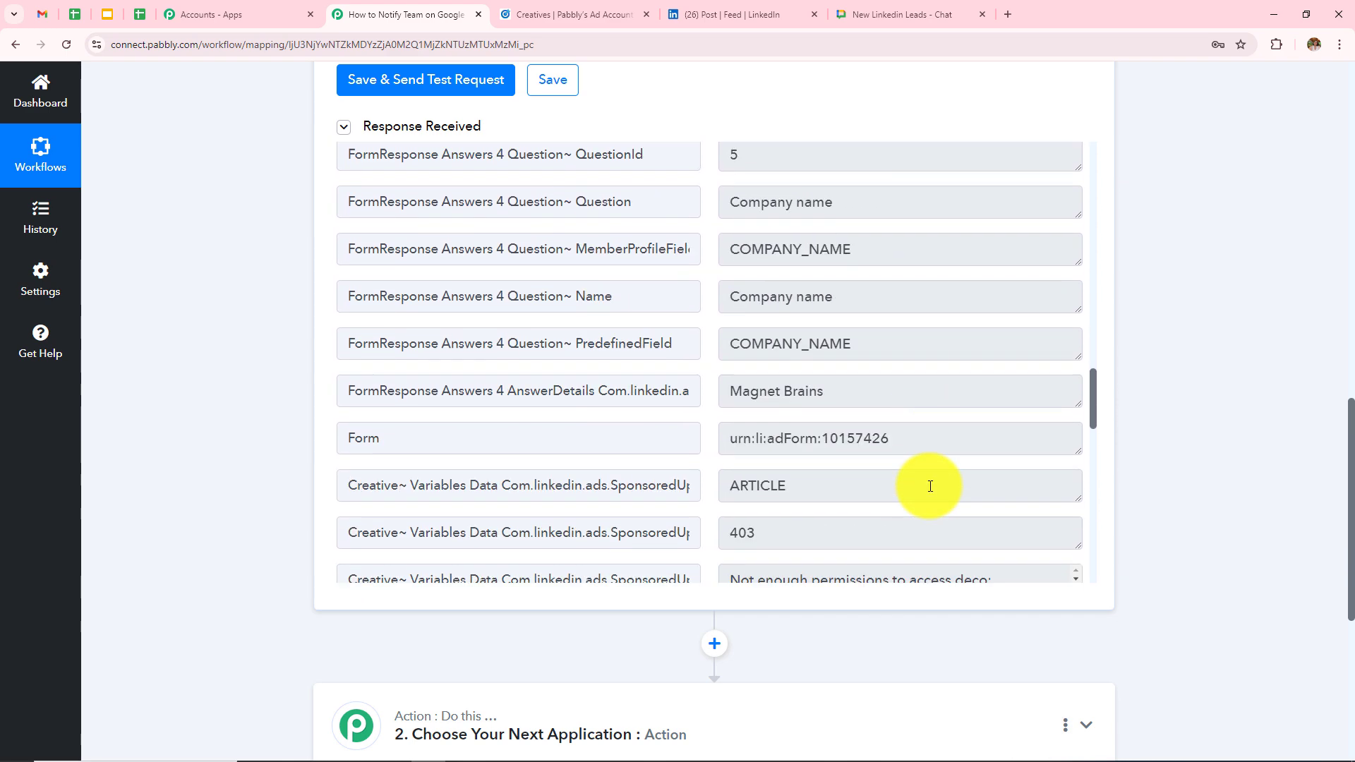
{"action": "scroll", "coordinate": [851, 437], "scroll_direction": "down", "scroll_amount": 16}
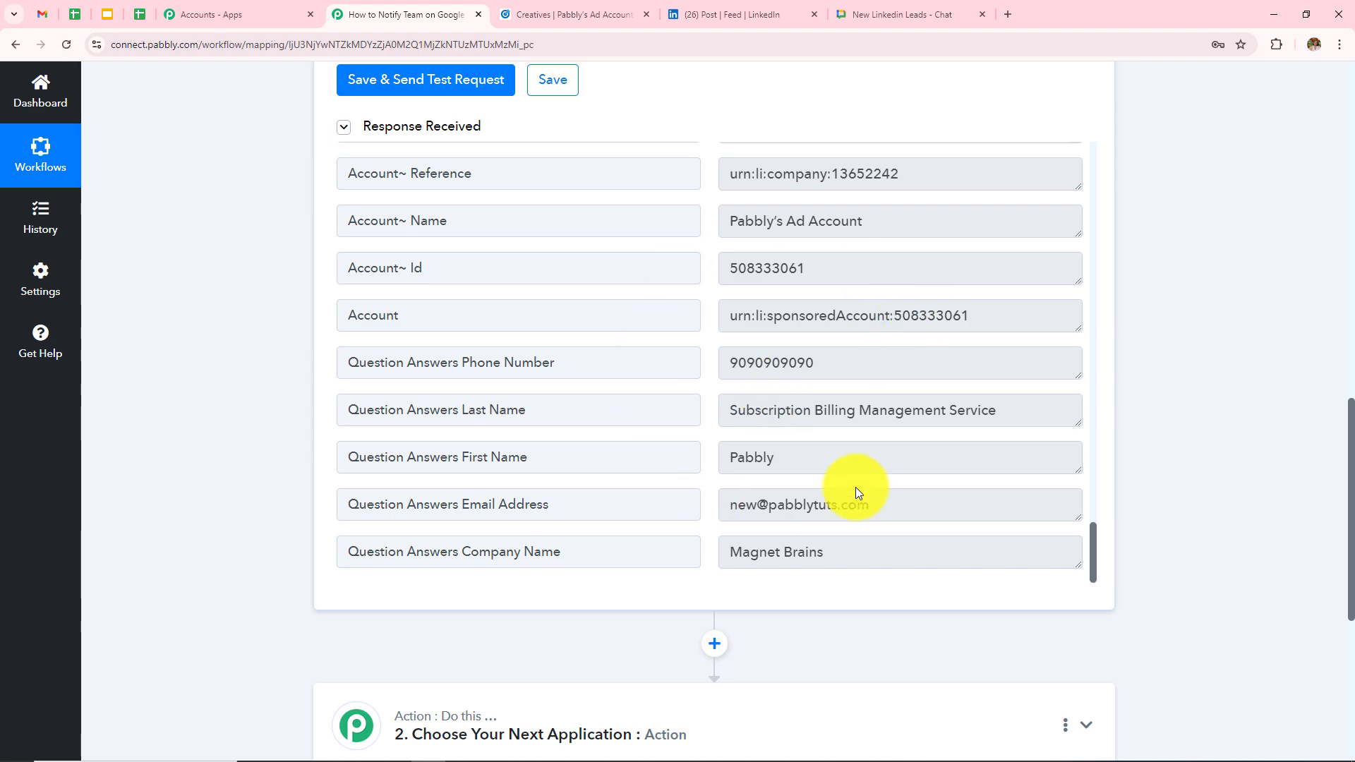
{"action": "scroll", "coordinate": [816, 316], "scroll_direction": "up", "scroll_amount": 15}
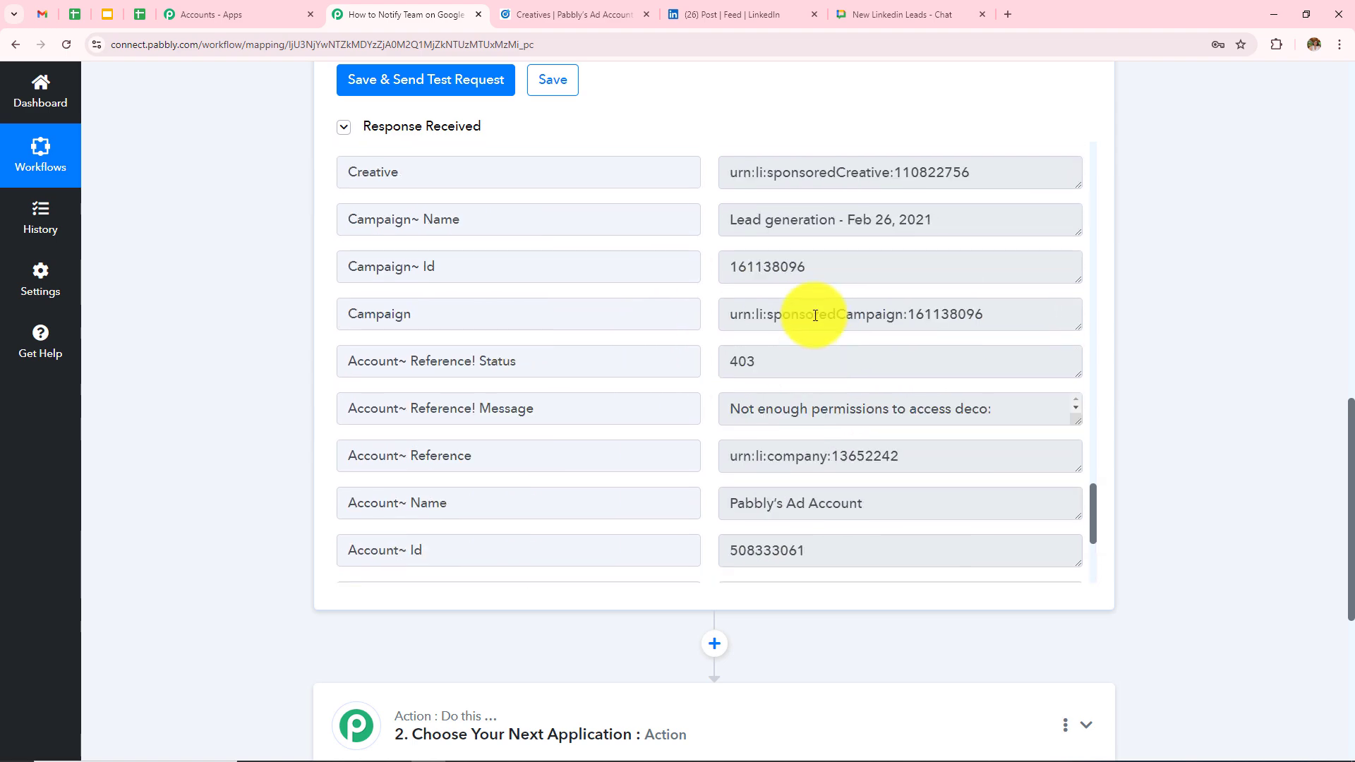
{"action": "scroll", "coordinate": [904, 134], "scroll_direction": "up", "scroll_amount": 20}
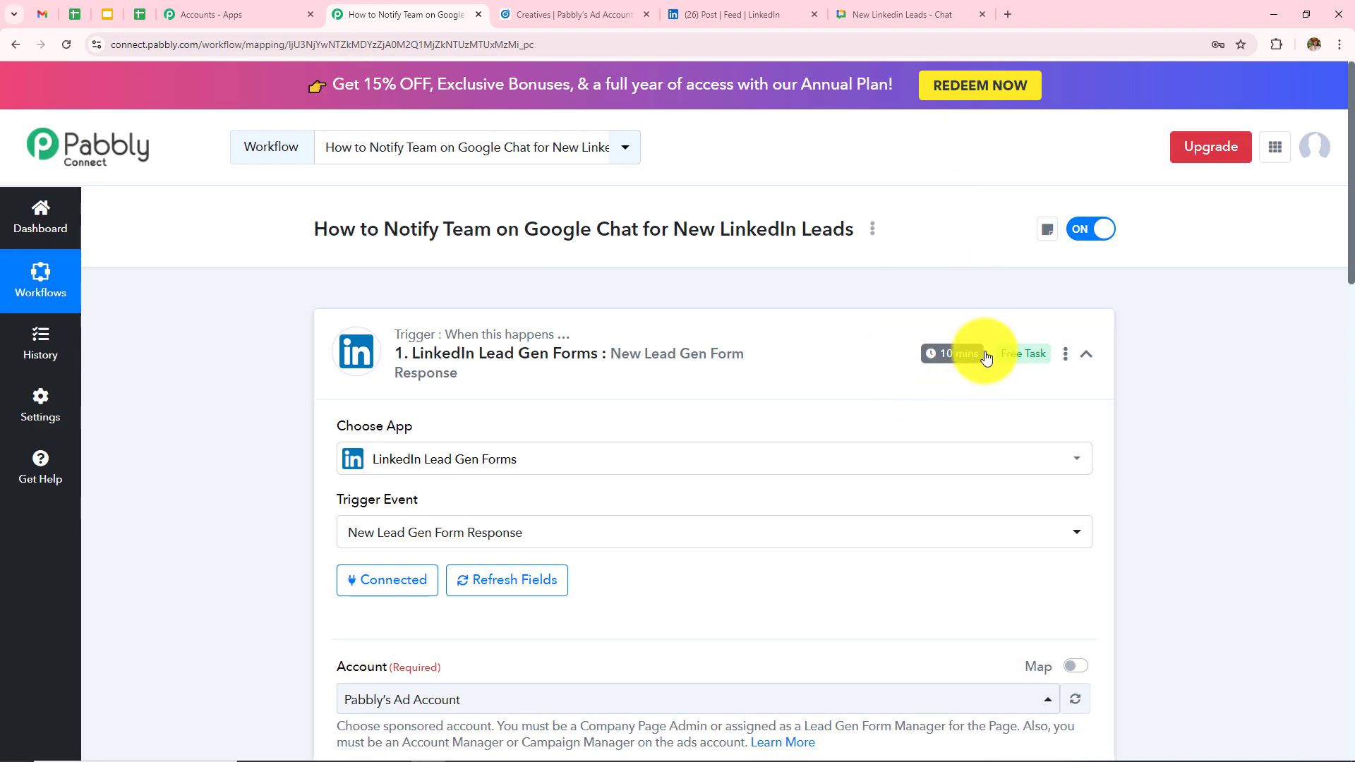
- Set the LinkedIn trigger to check every 10 minutes, save, and collapse its card
{"action": "left_click", "coordinate": [946, 350]}
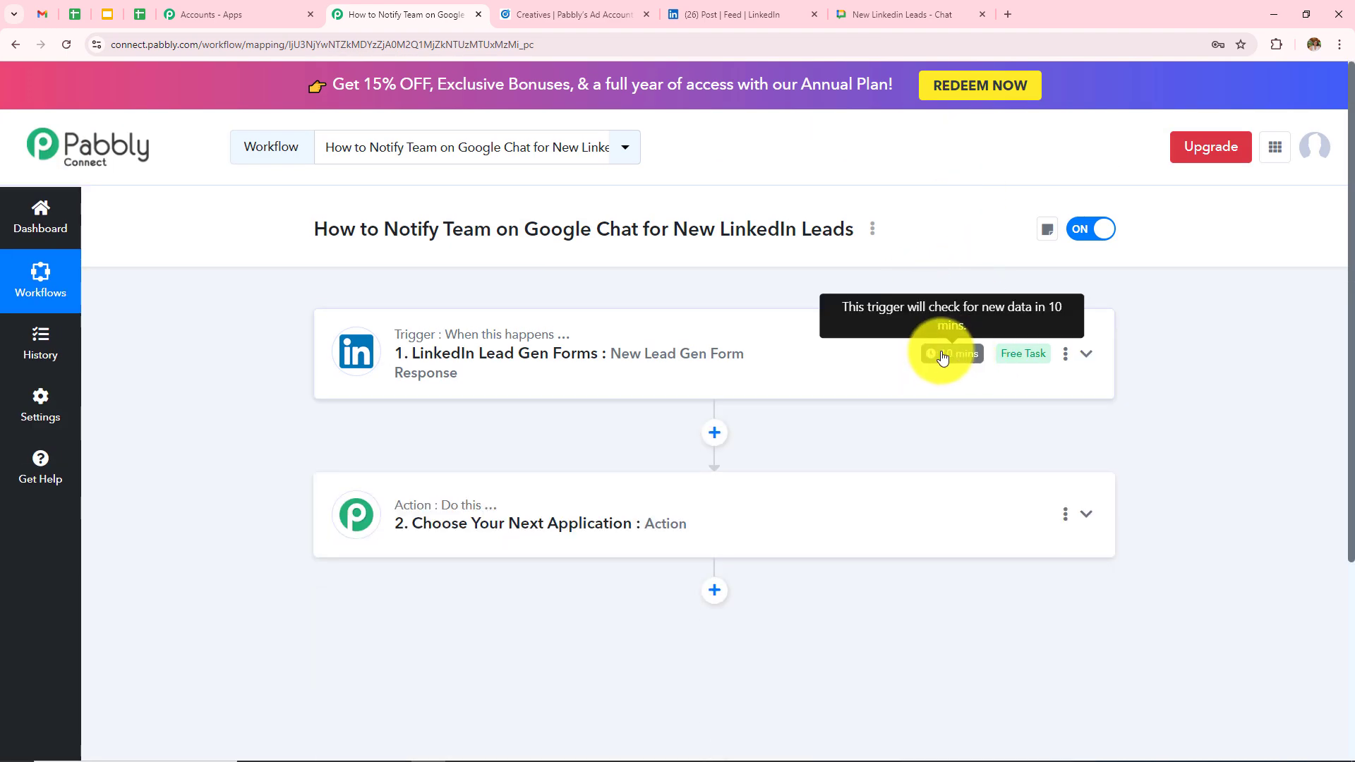
{"action": "left_click", "coordinate": [943, 358]}
{"action": "left_click", "coordinate": [1065, 353]}
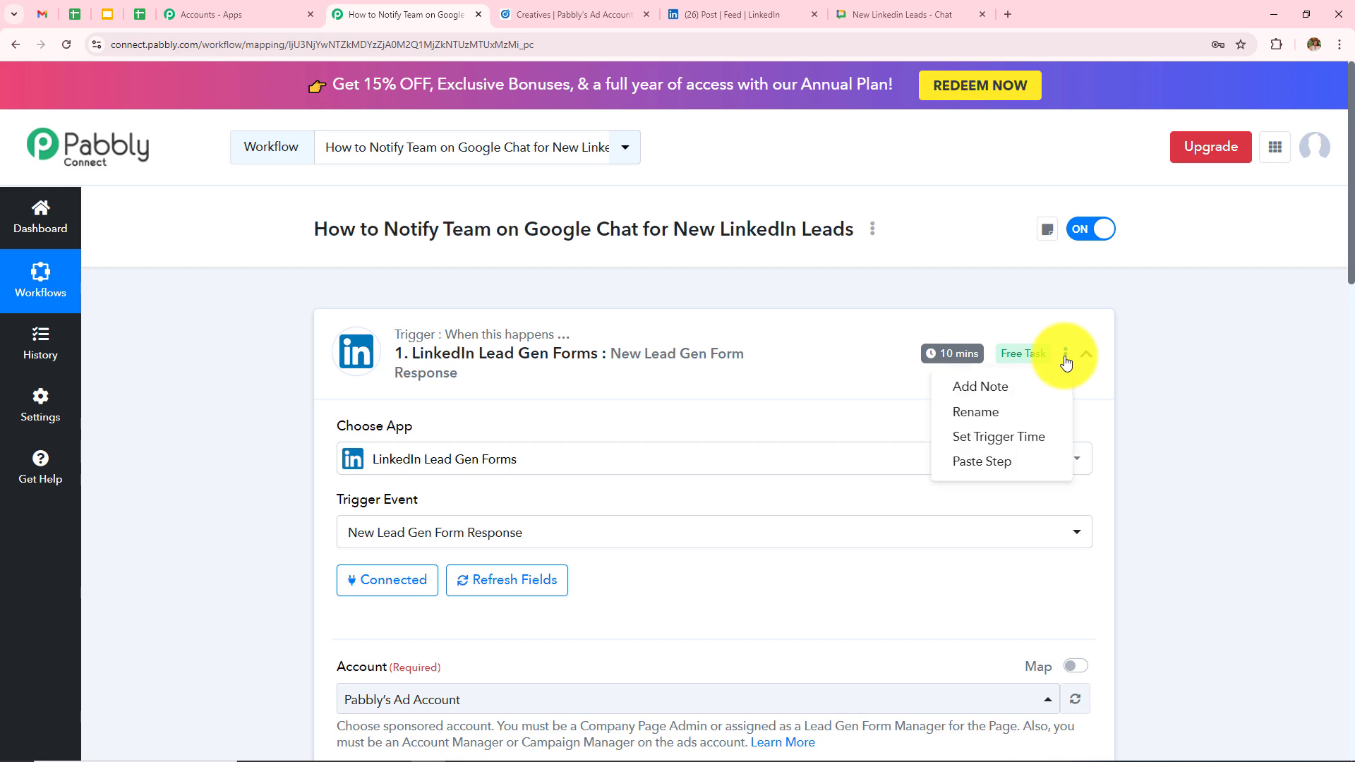
{"action": "left_click", "coordinate": [1021, 437]}
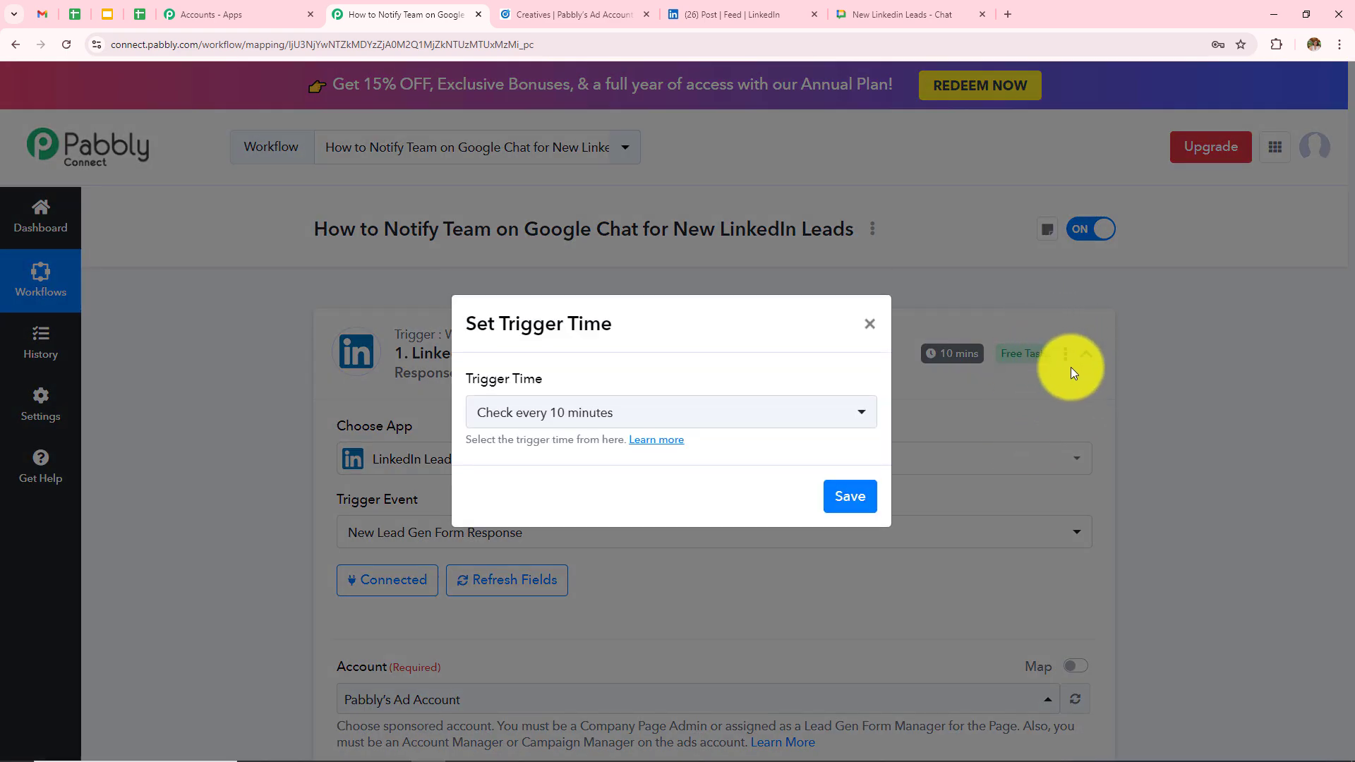
{"action": "left_click", "coordinate": [635, 416]}
{"action": "left_click", "coordinate": [635, 415]}
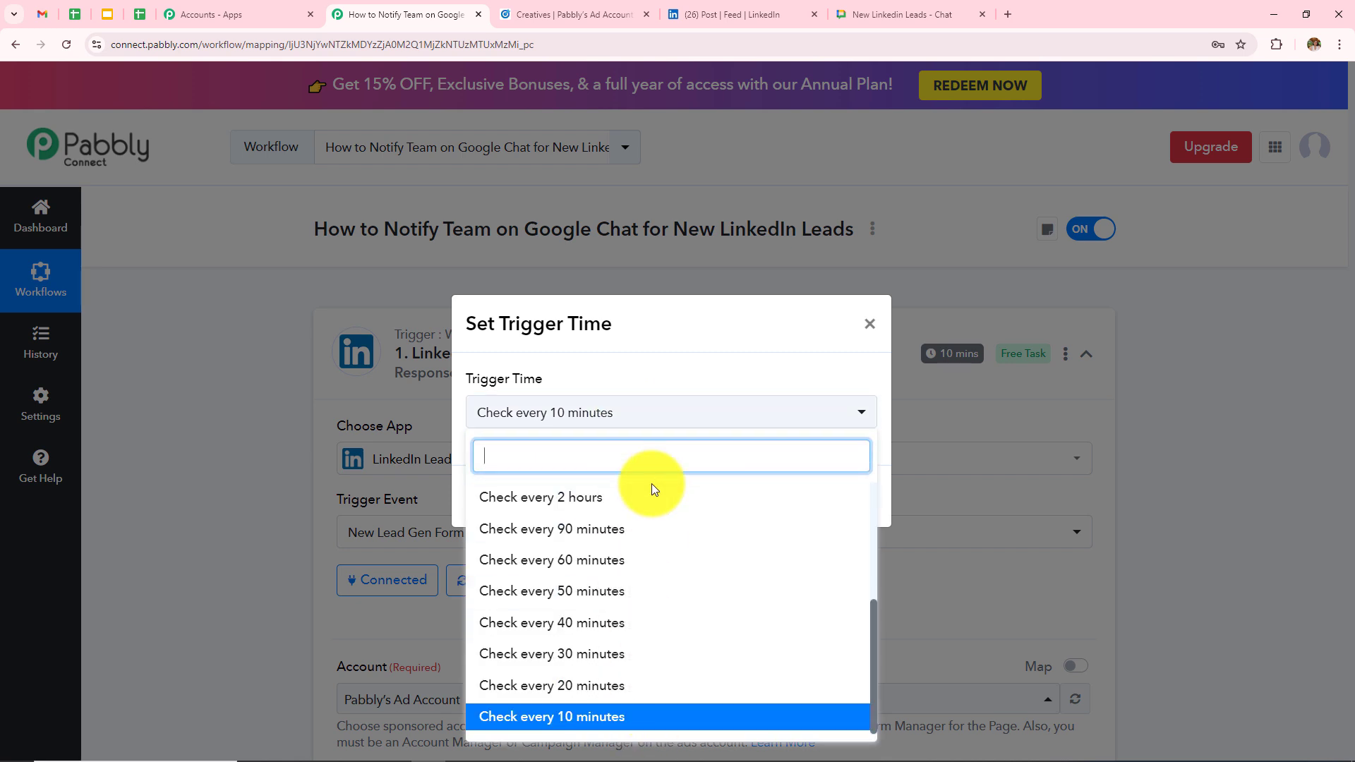
{"action": "left_click", "coordinate": [621, 717]}
{"action": "left_click", "coordinate": [849, 512]}
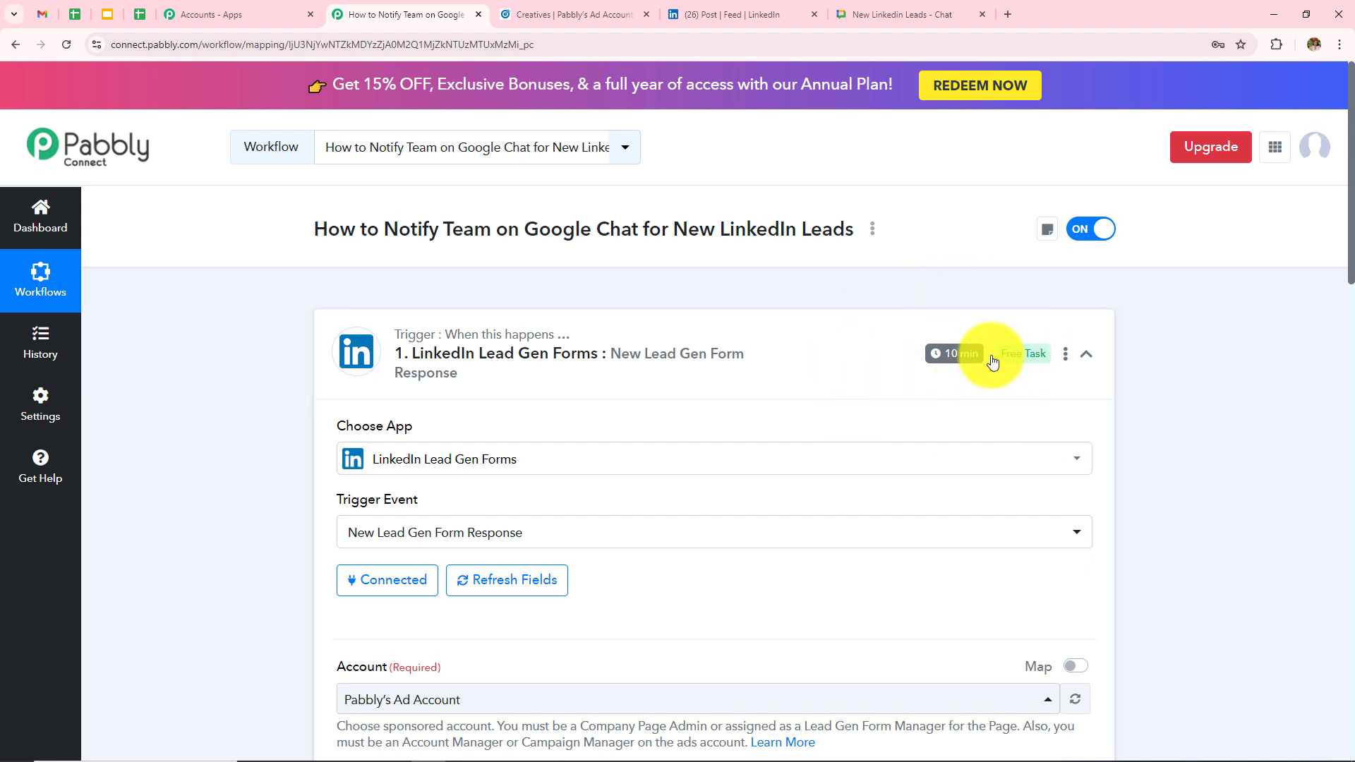
{"action": "left_click", "coordinate": [1087, 357]}
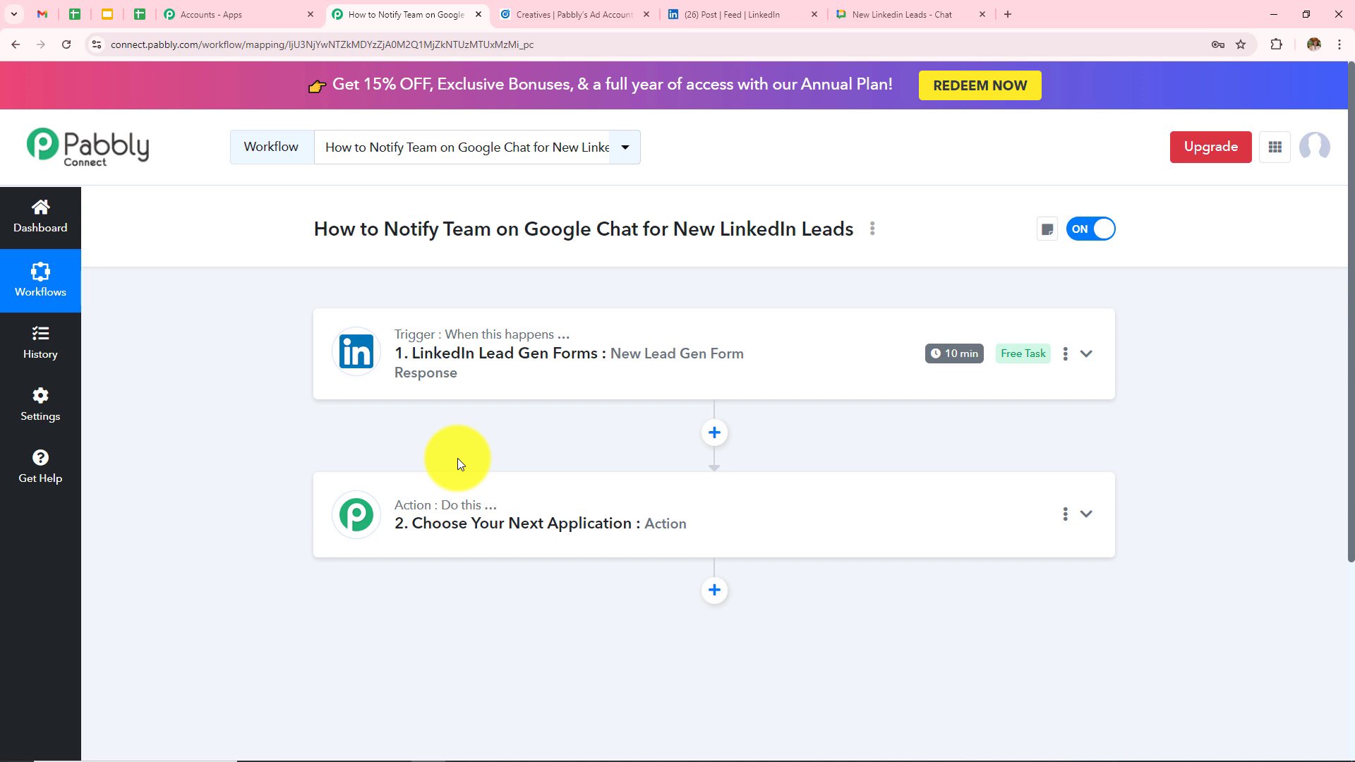
- Search 'Google ch' and set the action step to Google Chat Hangout's Create Message event
{"action": "left_click", "coordinate": [567, 528]}
{"action": "scroll", "coordinate": [562, 529], "scroll_direction": "down", "scroll_amount": 4}
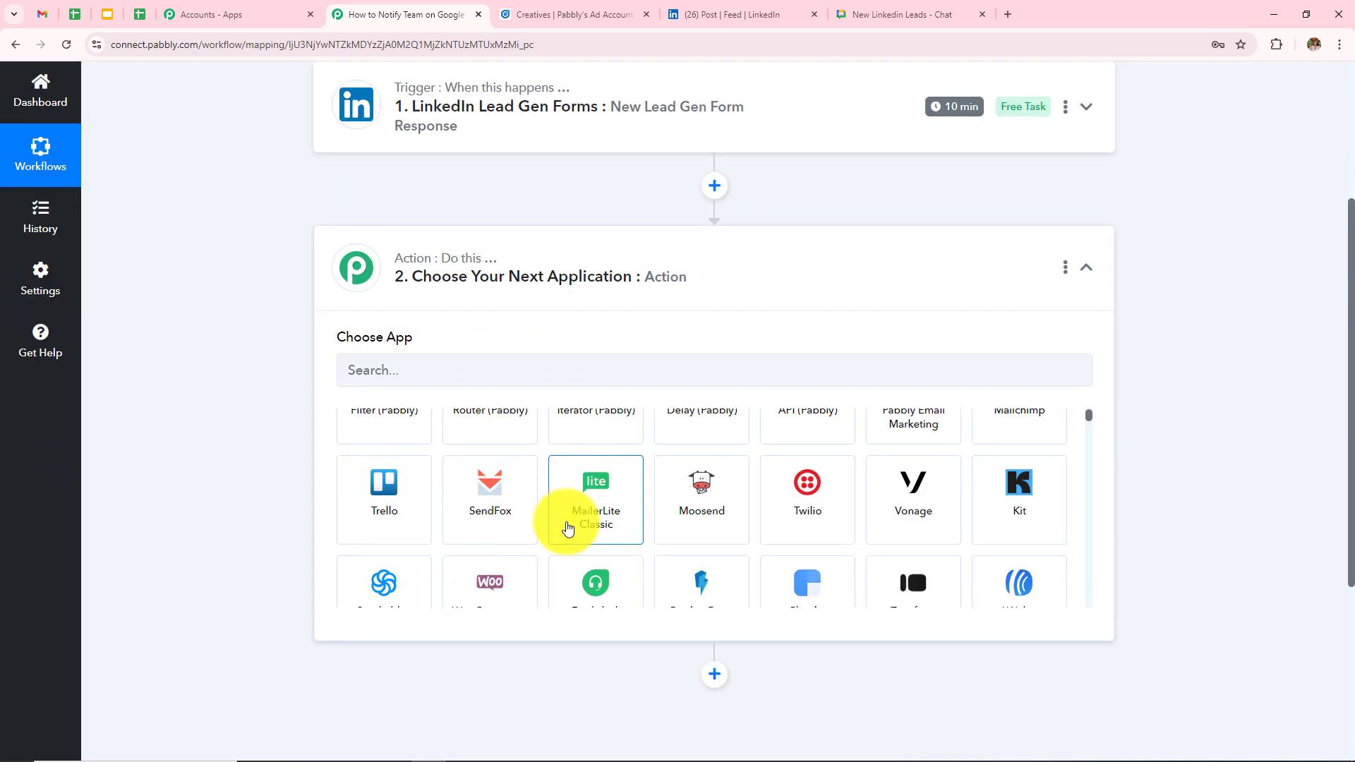
{"action": "scroll", "coordinate": [563, 524], "scroll_direction": "up", "scroll_amount": 1}
{"action": "scroll", "coordinate": [677, 345], "scroll_direction": "up", "scroll_amount": 3}
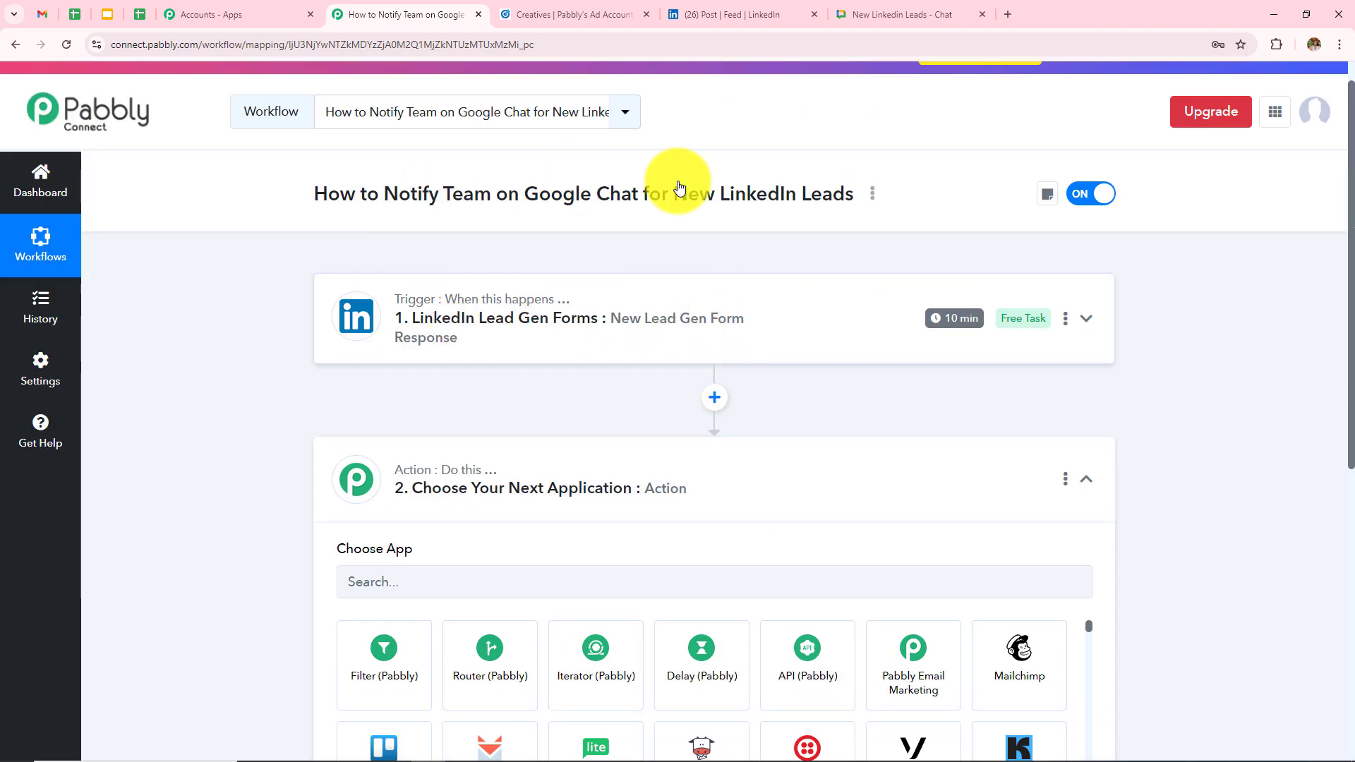
{"action": "scroll", "coordinate": [671, 410], "scroll_direction": "down", "scroll_amount": 2}
{"action": "left_click", "coordinate": [572, 439]}
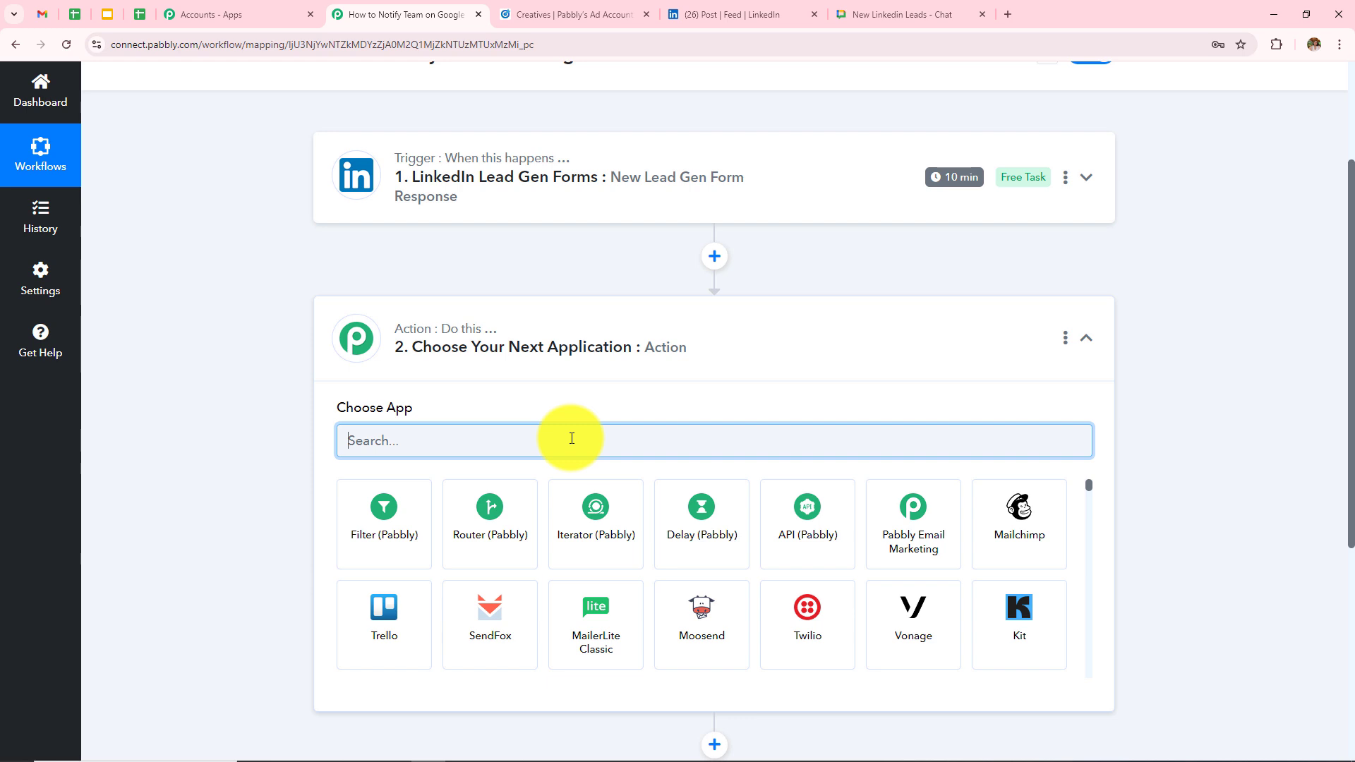
{"action": "type", "text": "Googl"}
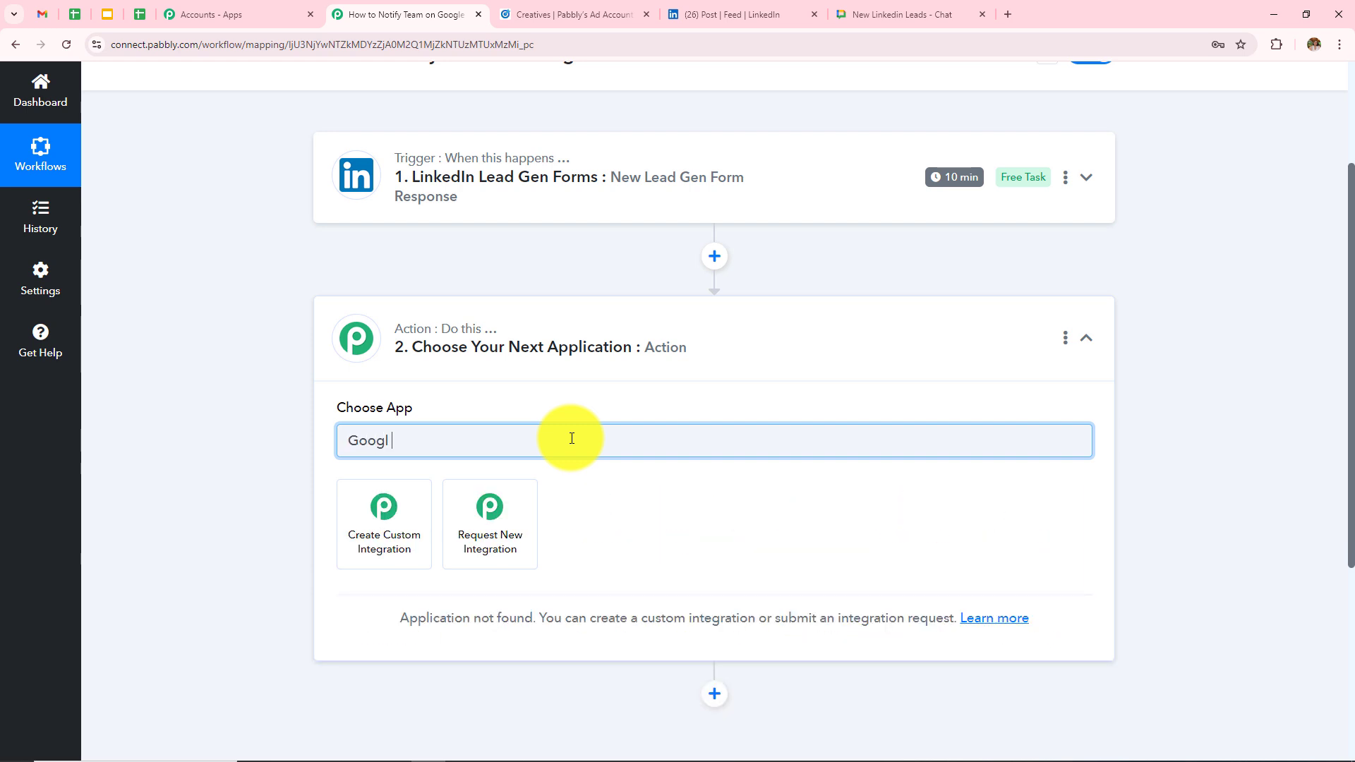
{"action": "type", "text": "e ch"}
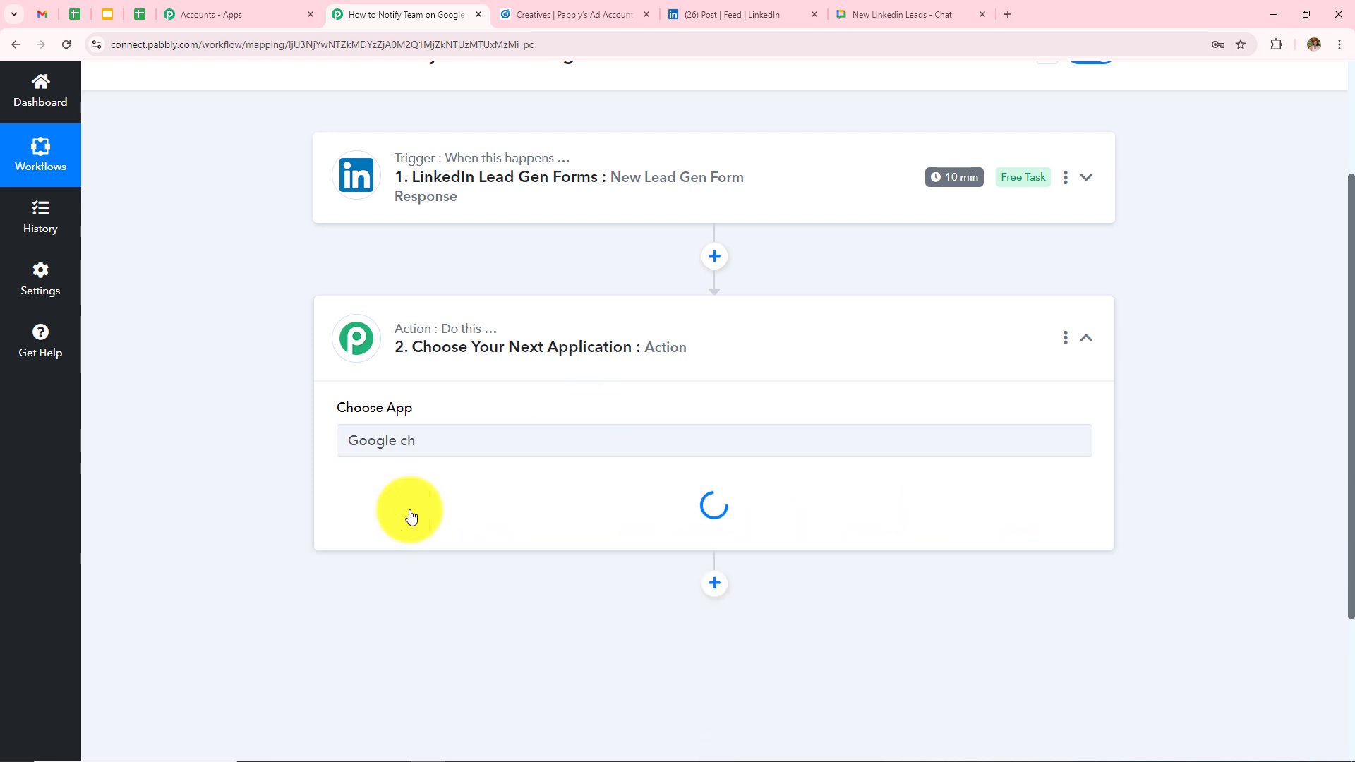
{"action": "left_click", "coordinate": [410, 510]}
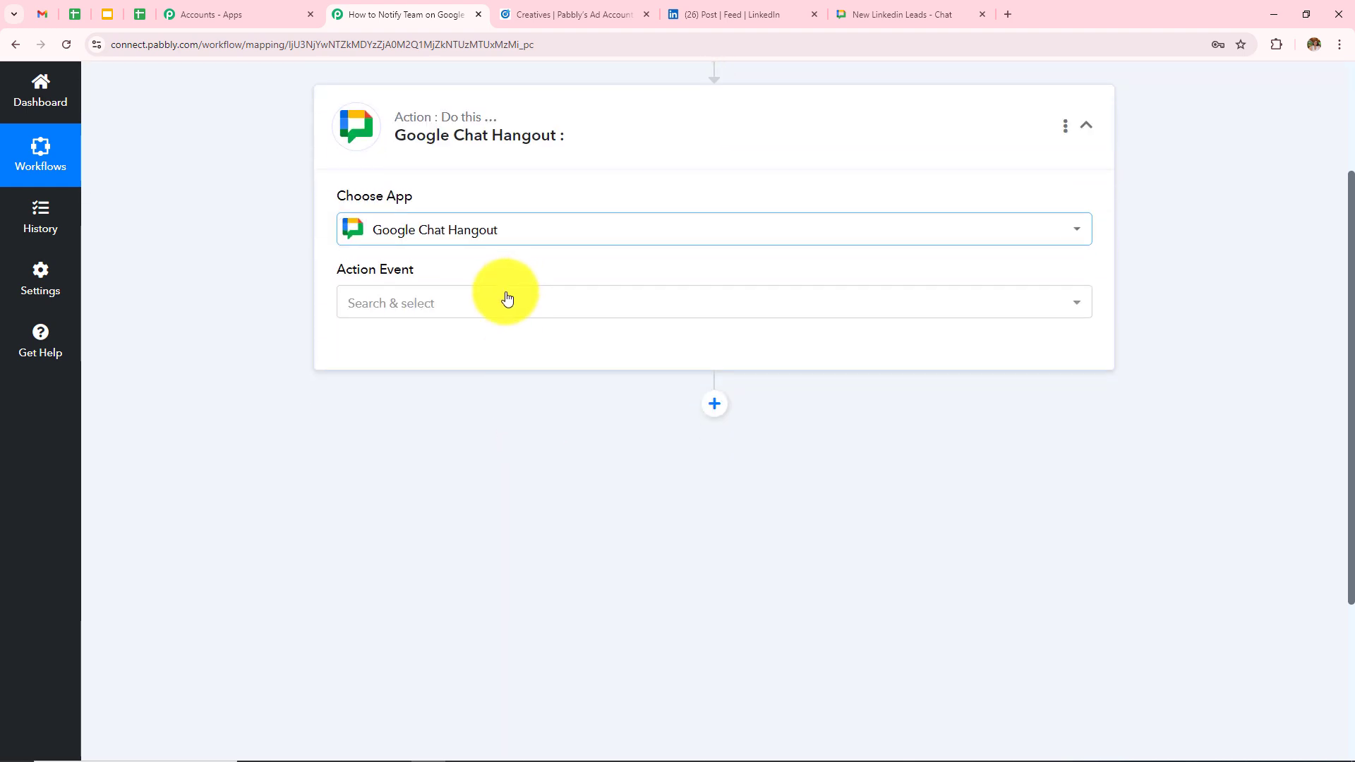
{"action": "left_click", "coordinate": [460, 323]}
{"action": "left_click", "coordinate": [433, 402]}
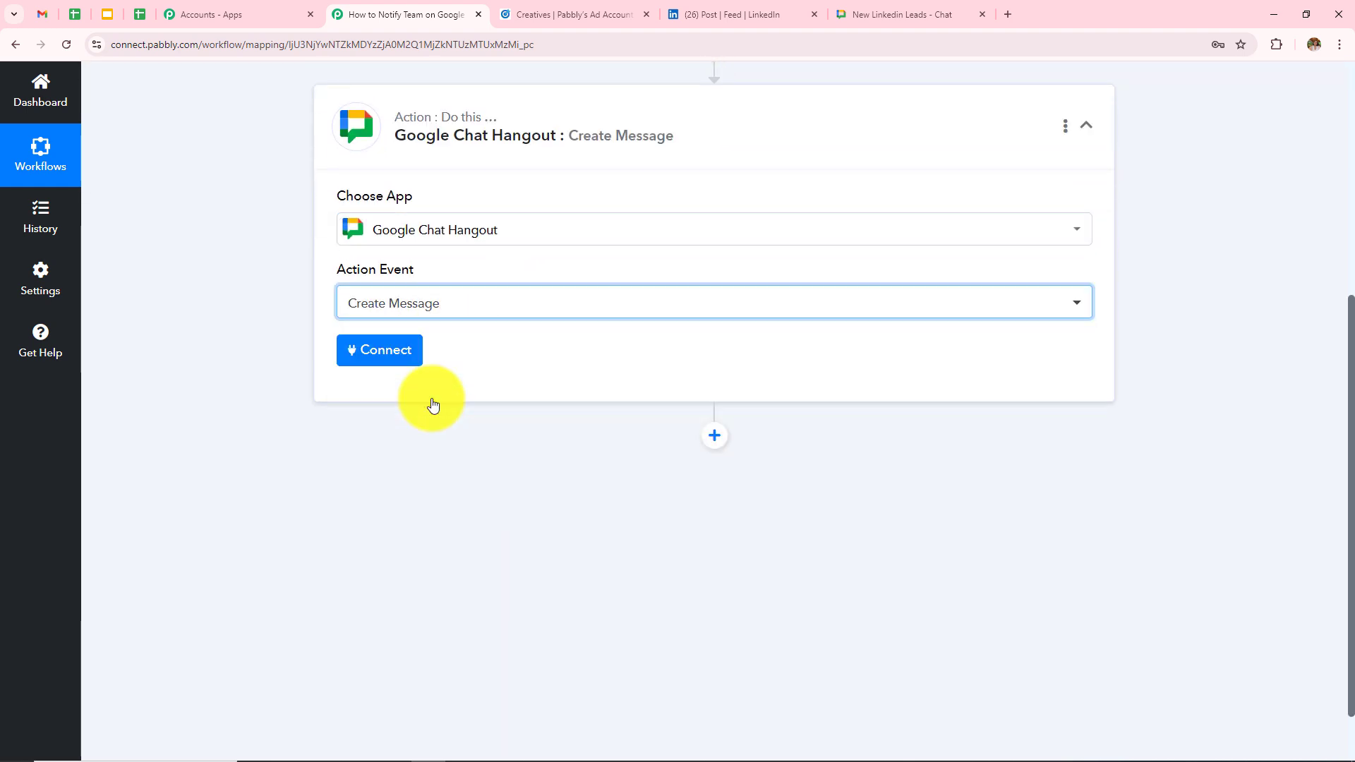
- Connect the Google Chat action, review the Chat Webhook URL help text, then go to New Linkedin Leads chat
{"action": "left_click", "coordinate": [404, 345]}
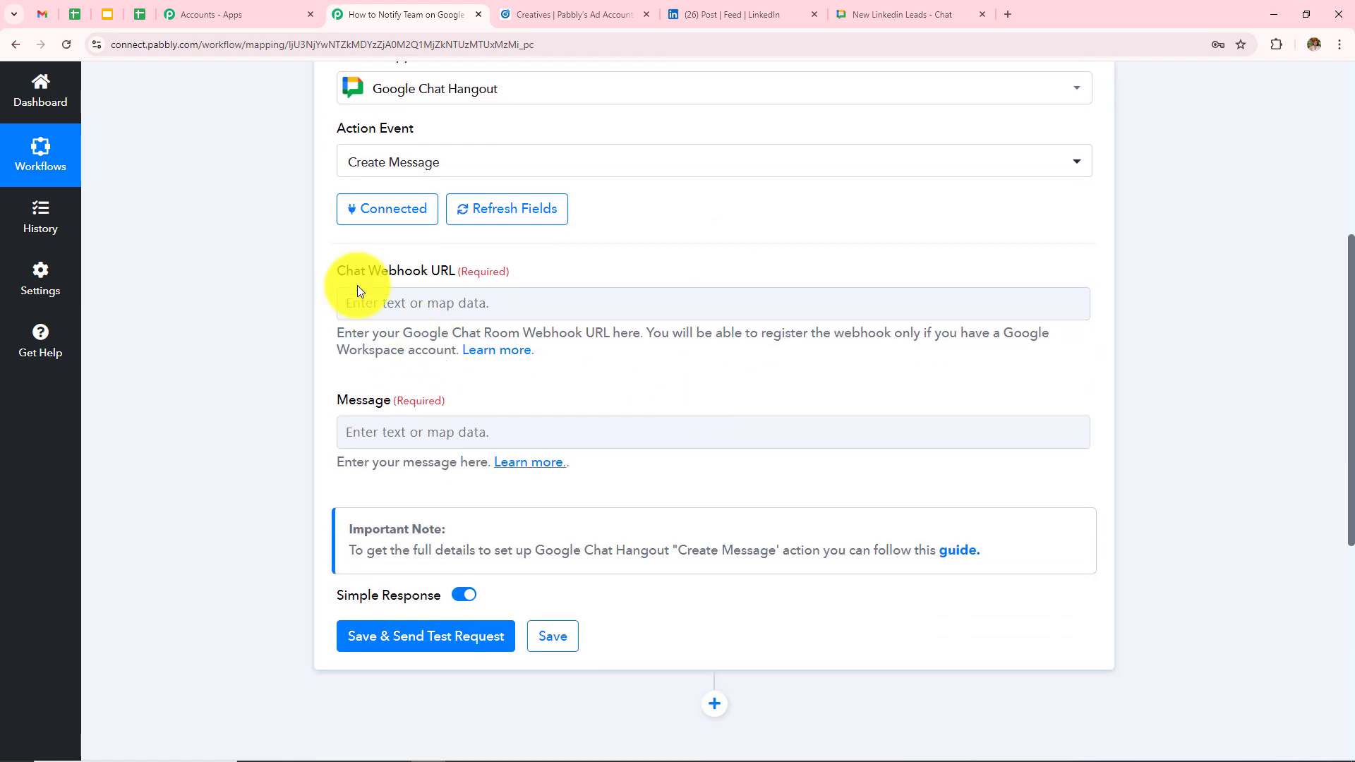
{"action": "left_click_drag", "start_coordinate": [336, 273], "coordinate": [552, 408]}
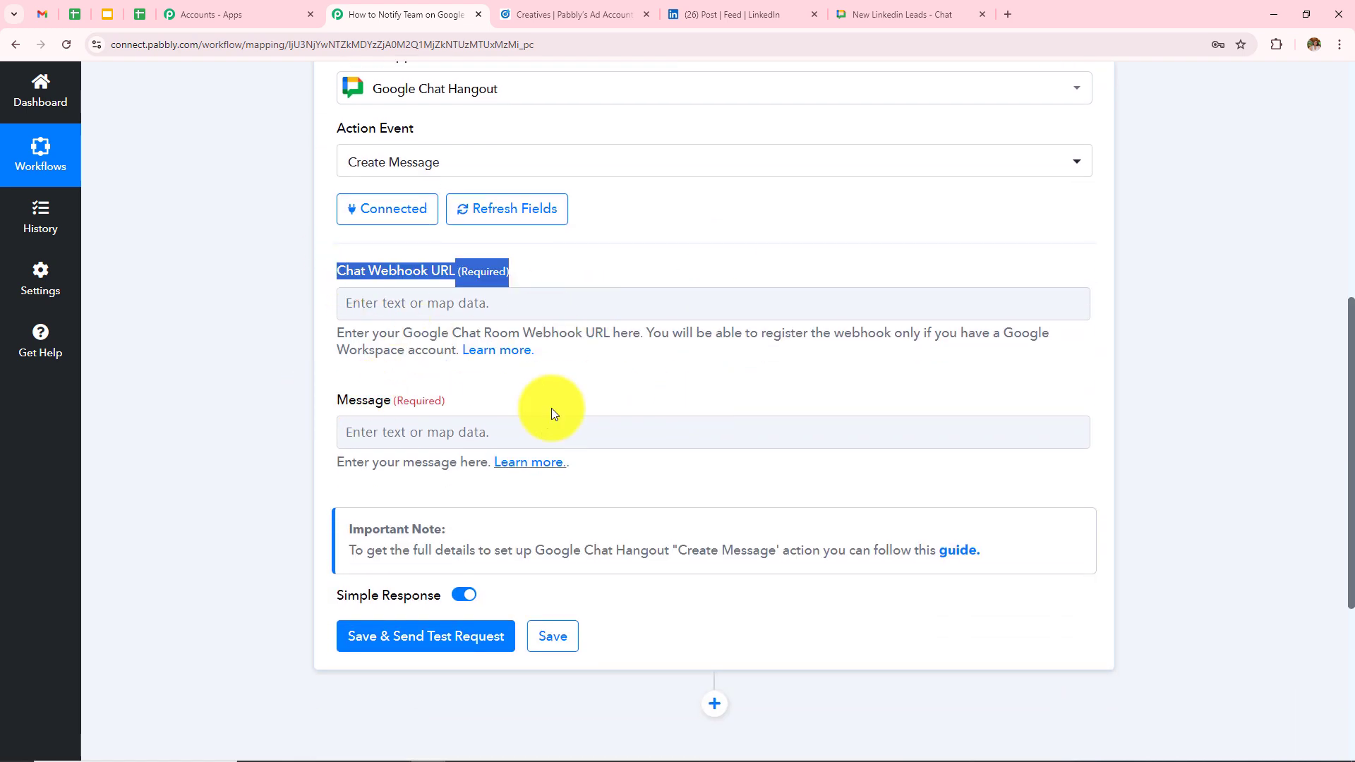
{"action": "left_click", "coordinate": [306, 269]}
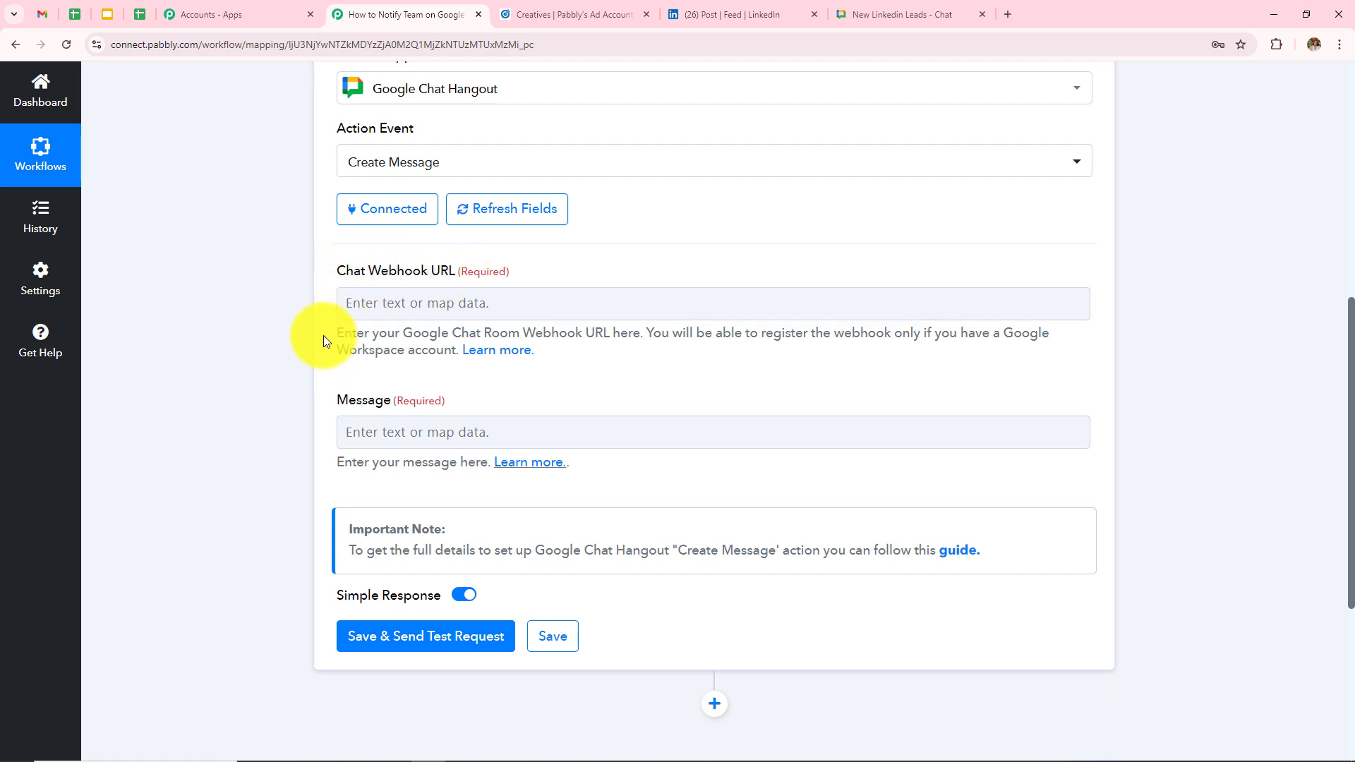
{"action": "left_click_drag", "start_coordinate": [333, 329], "coordinate": [633, 360]}
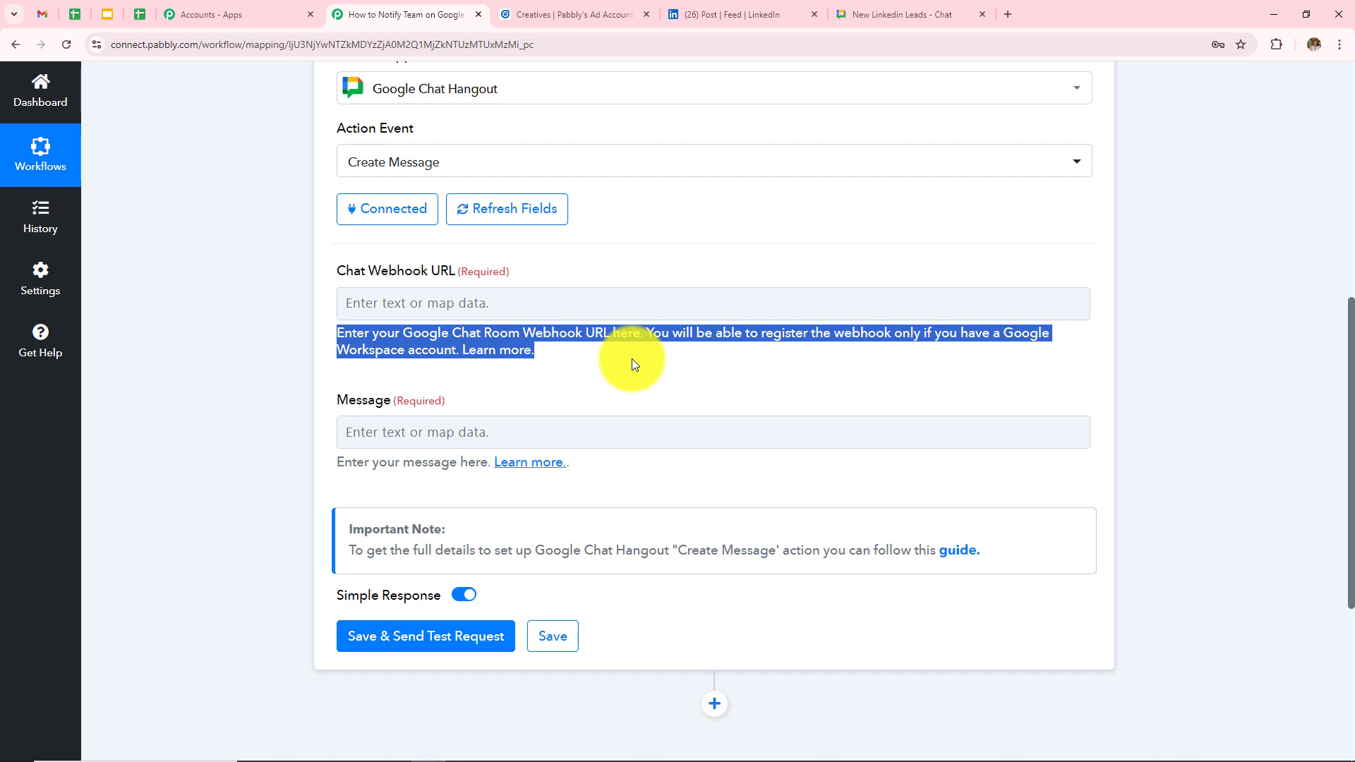
{"action": "left_click", "coordinate": [549, 392]}
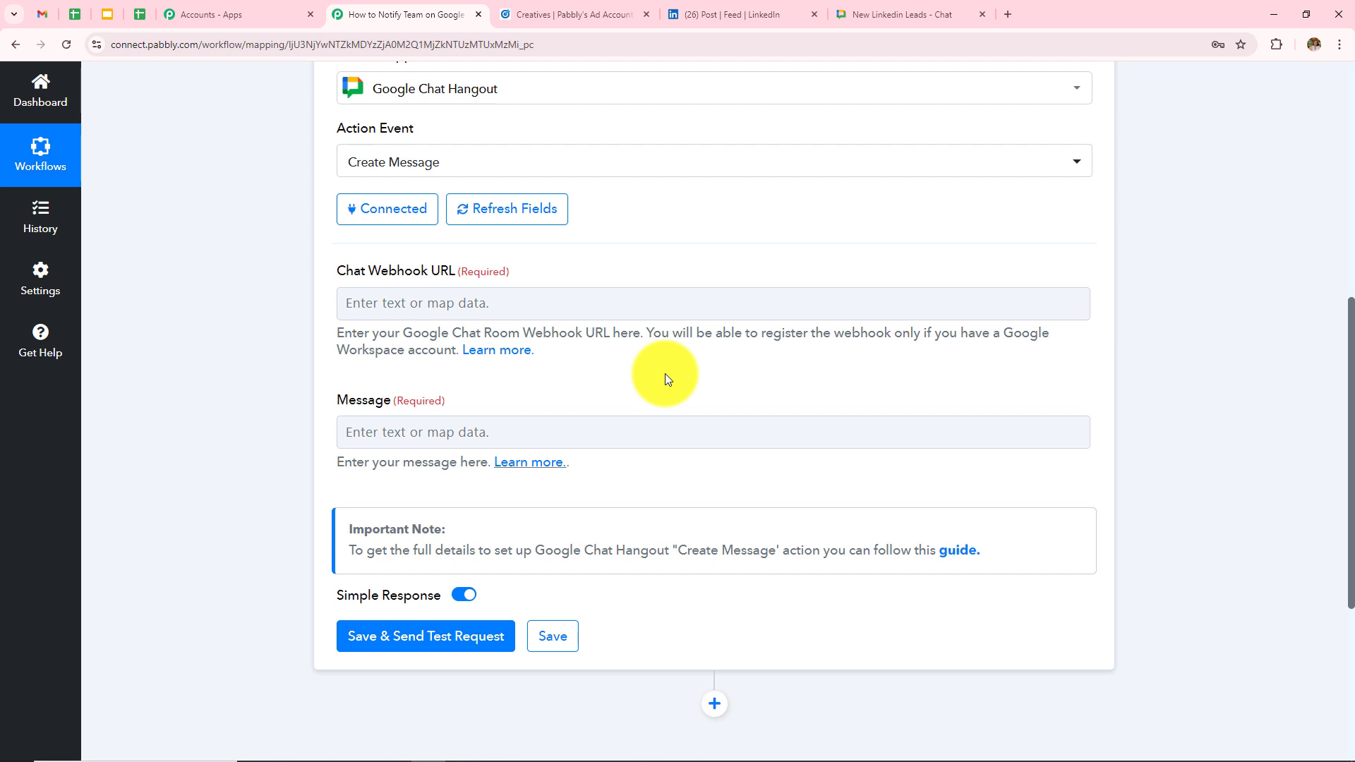
{"action": "left_click", "coordinate": [917, 13]}
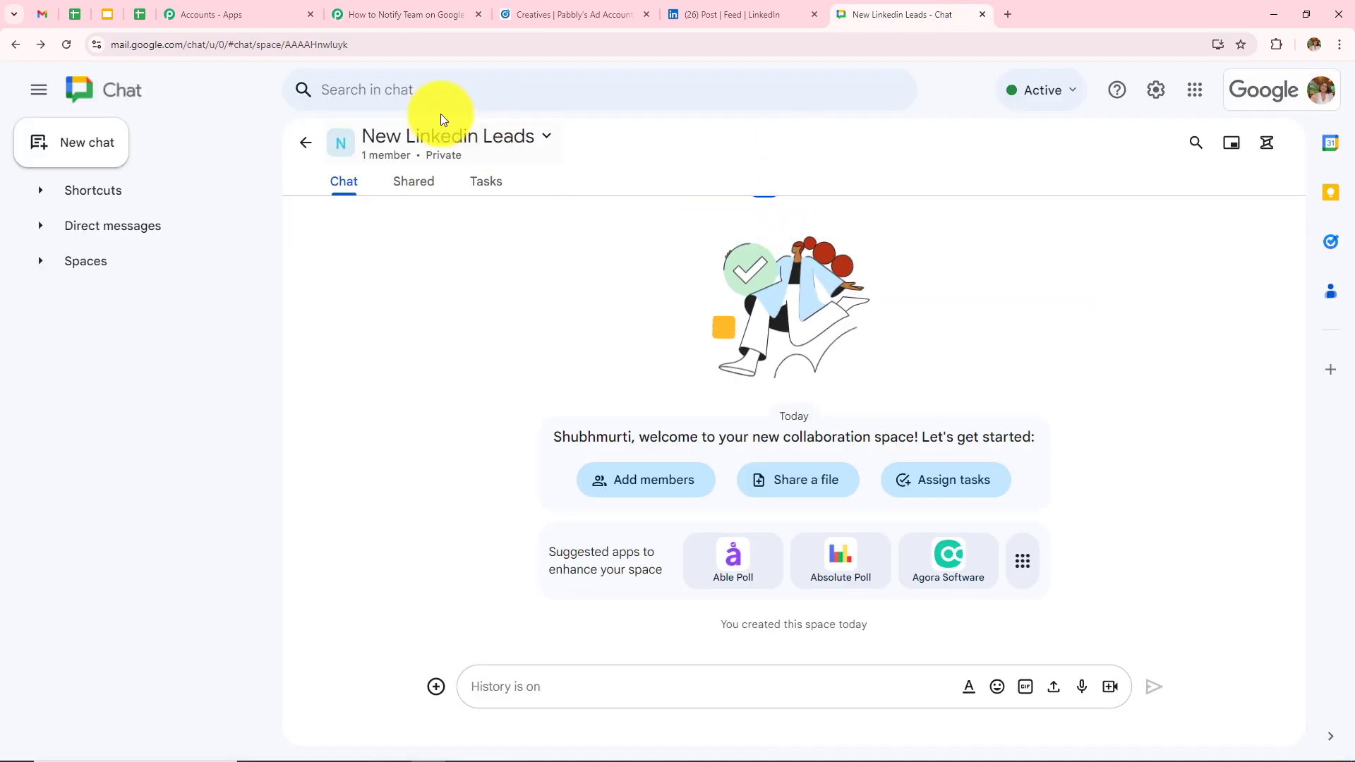
- Begin adding a webhook via the New Linkedin Leads space's Apps & integrations, then return to Pabbly
{"action": "left_click", "coordinate": [487, 150]}
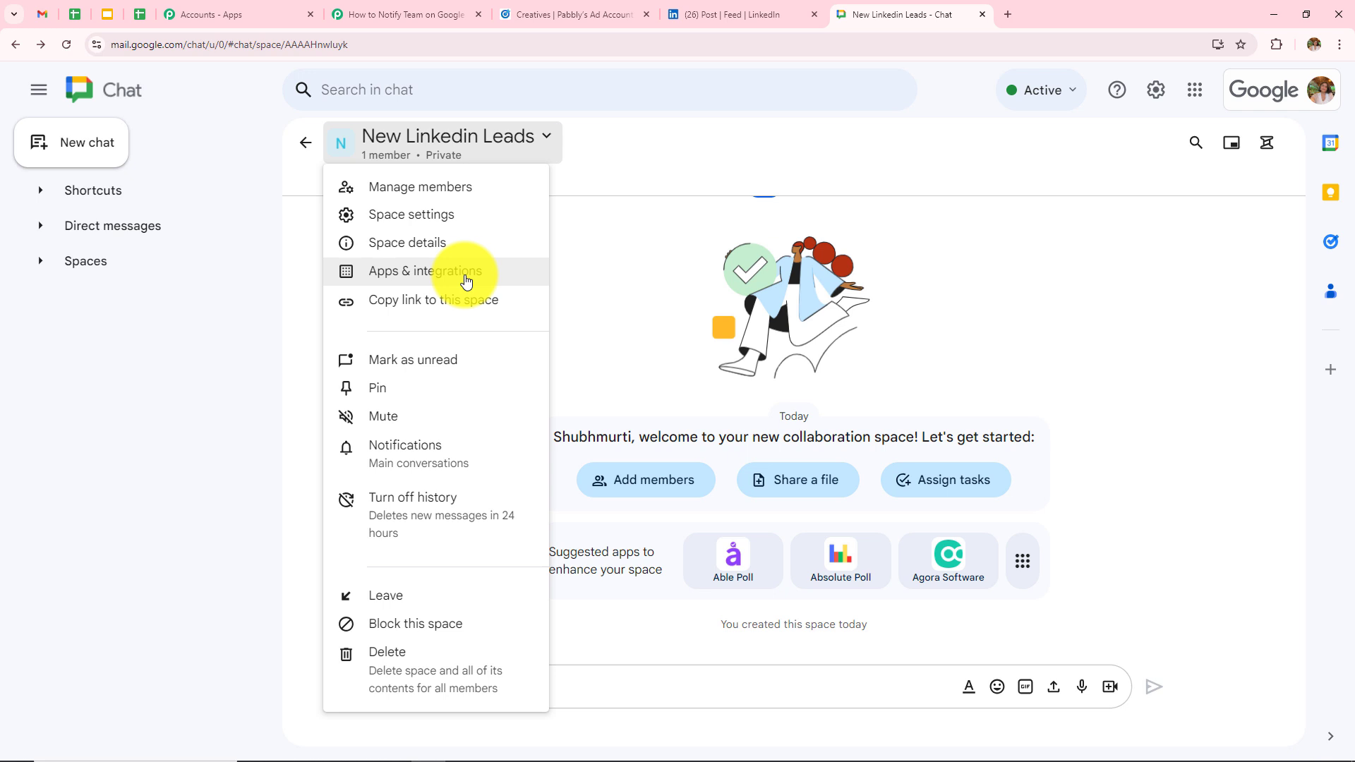
{"action": "left_click", "coordinate": [433, 274]}
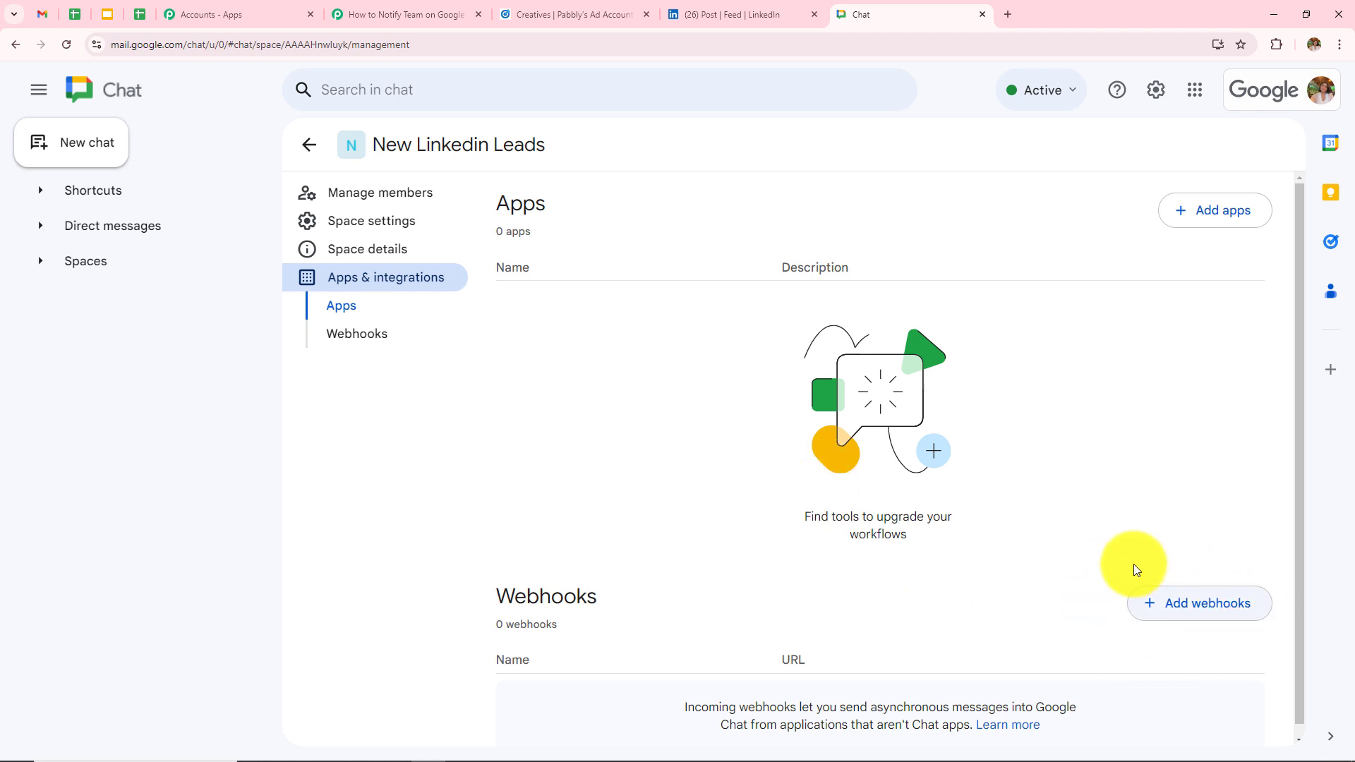
{"action": "left_click", "coordinate": [1173, 615]}
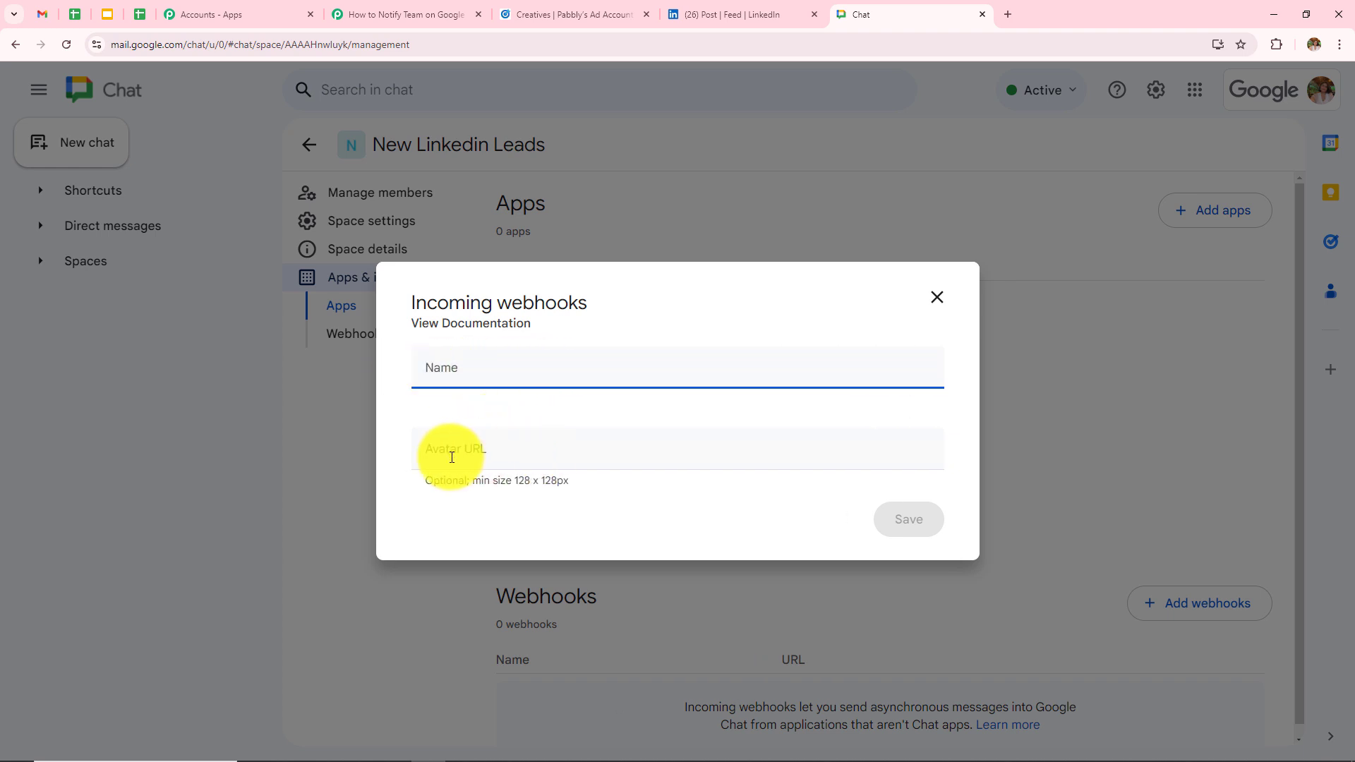
{"action": "left_click", "coordinate": [448, 6]}
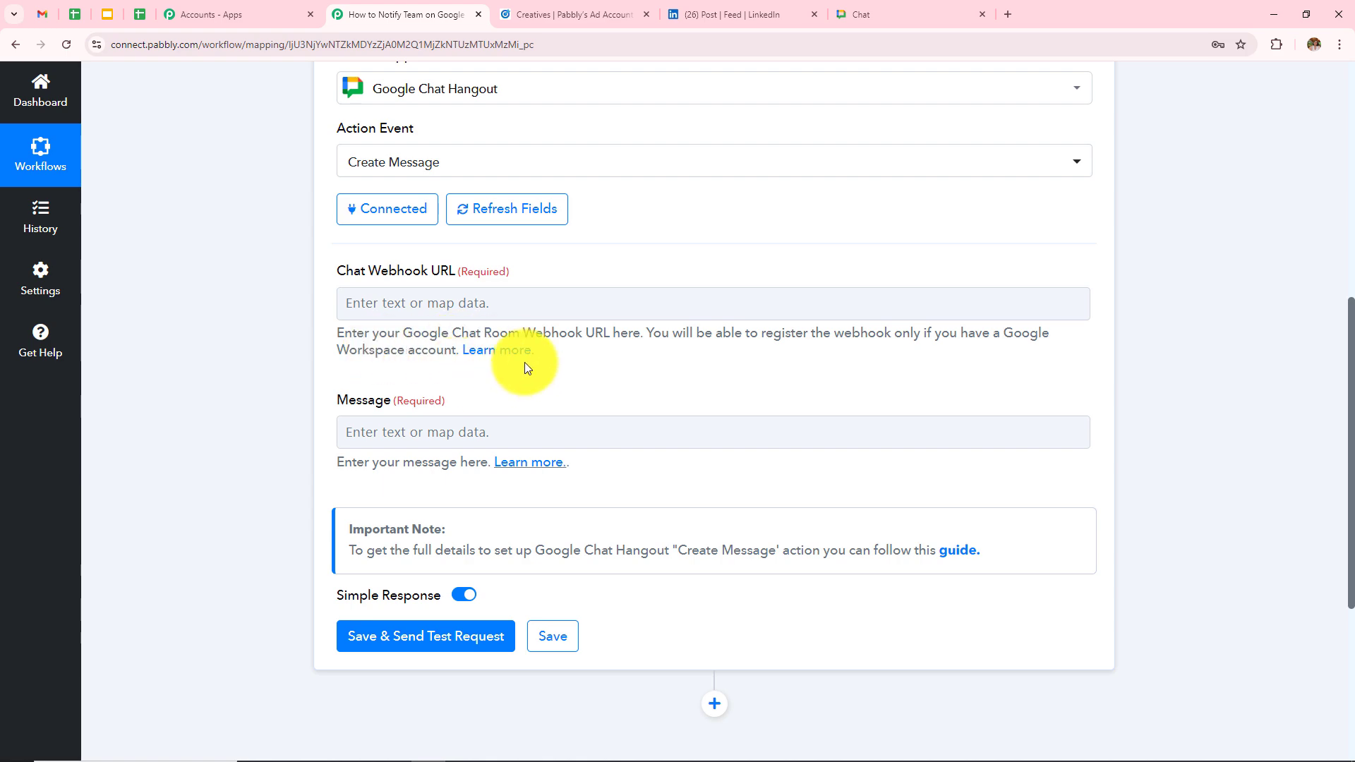
- Open the Learn more webhook guide, read the registration steps, and copy its avatar icon URL
{"action": "left_click", "coordinate": [493, 353]}
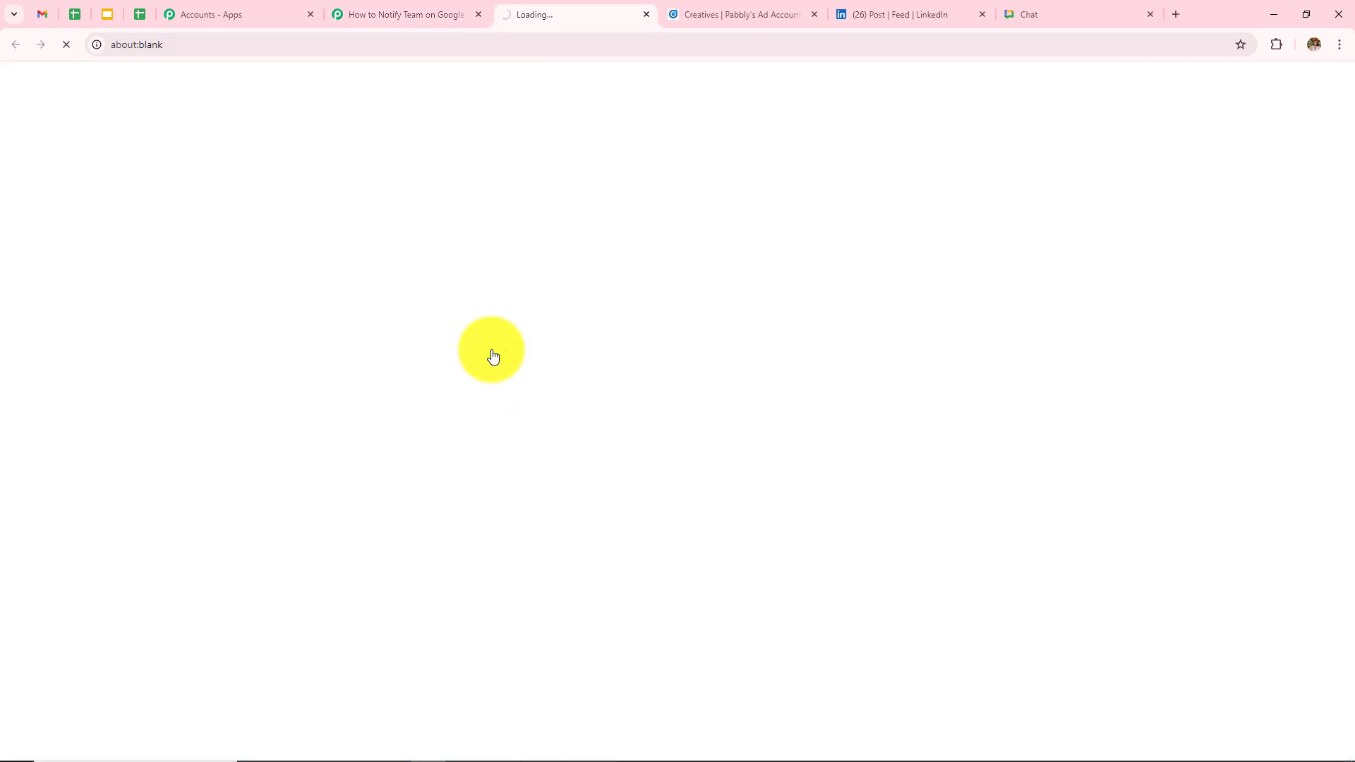
{"action": "scroll", "coordinate": [419, 444], "scroll_direction": "down", "scroll_amount": 4}
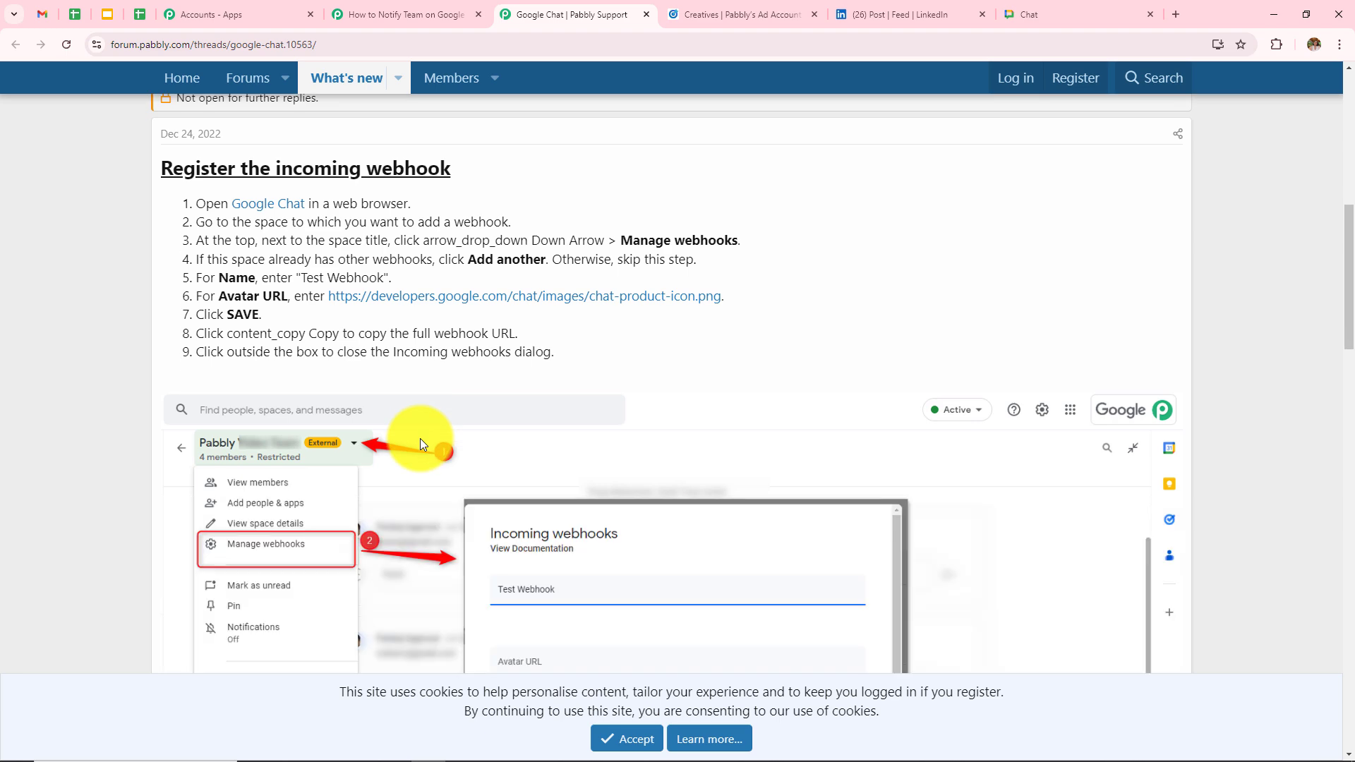
{"action": "scroll", "coordinate": [421, 438], "scroll_direction": "down", "scroll_amount": 15}
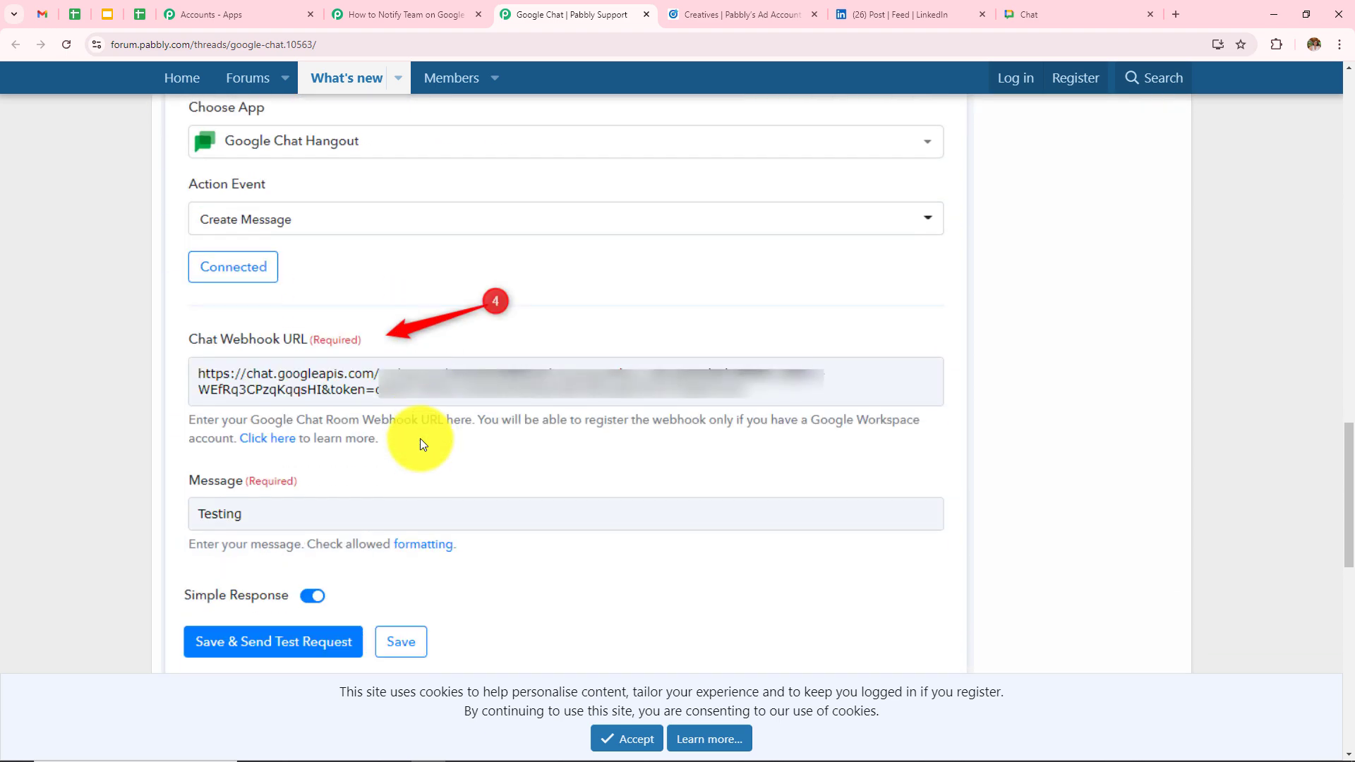
{"action": "scroll", "coordinate": [421, 438], "scroll_direction": "up", "scroll_amount": 15}
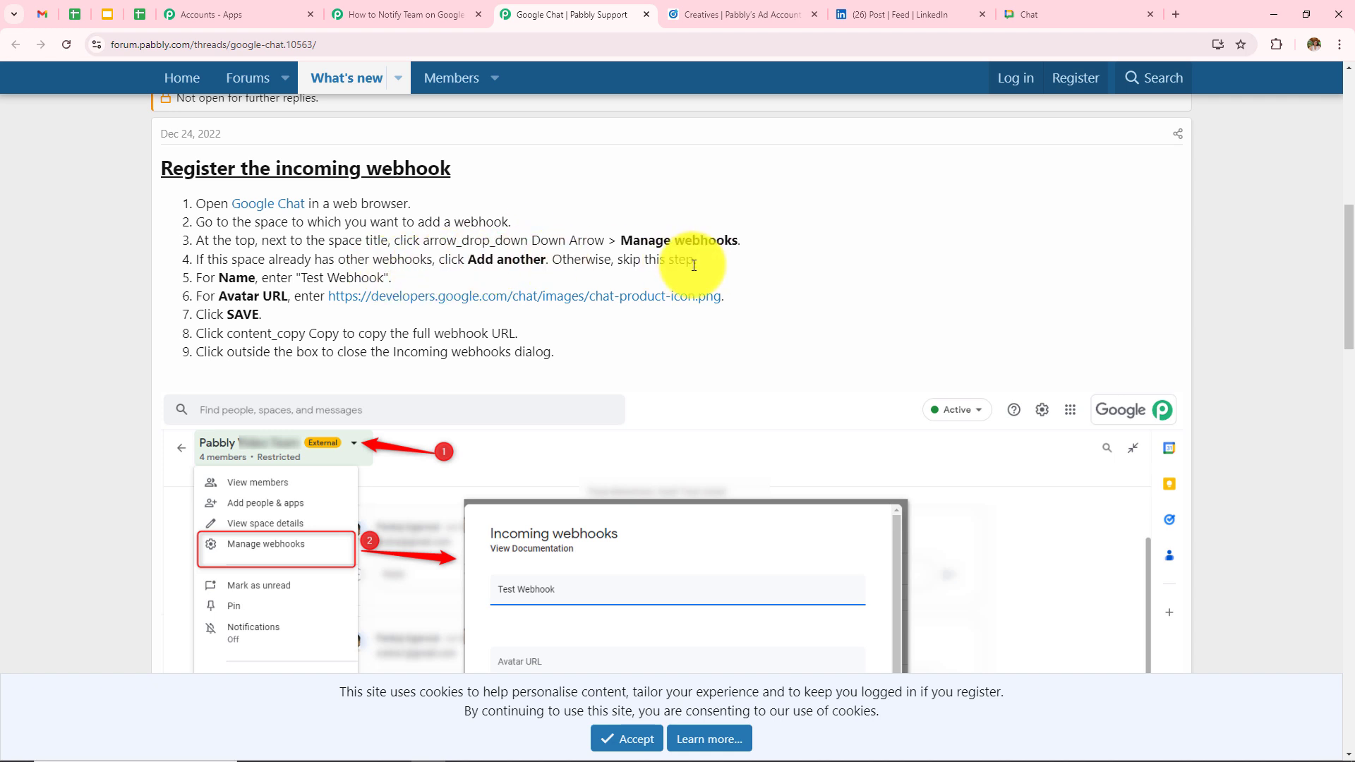
{"action": "left_click_drag", "start_coordinate": [185, 281], "coordinate": [453, 296]}
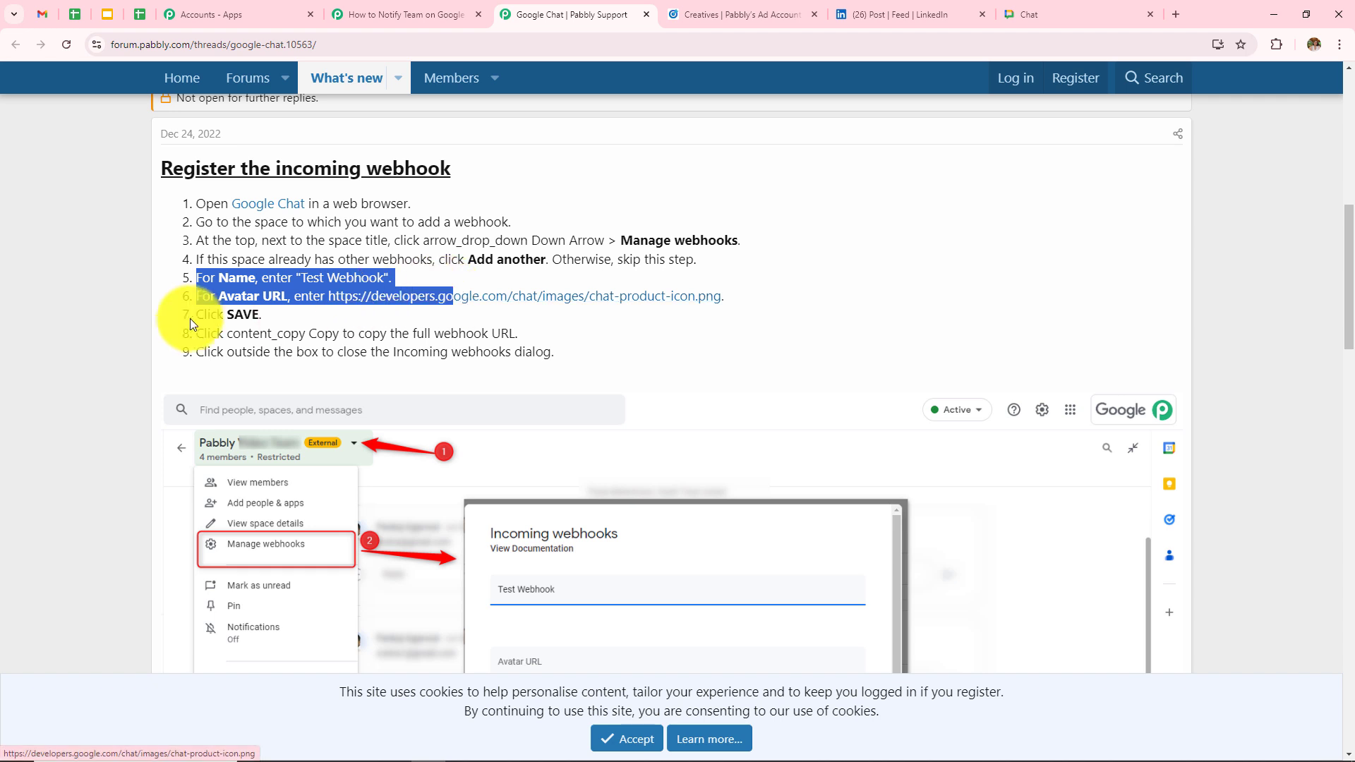
{"action": "left_click", "coordinate": [188, 311]}
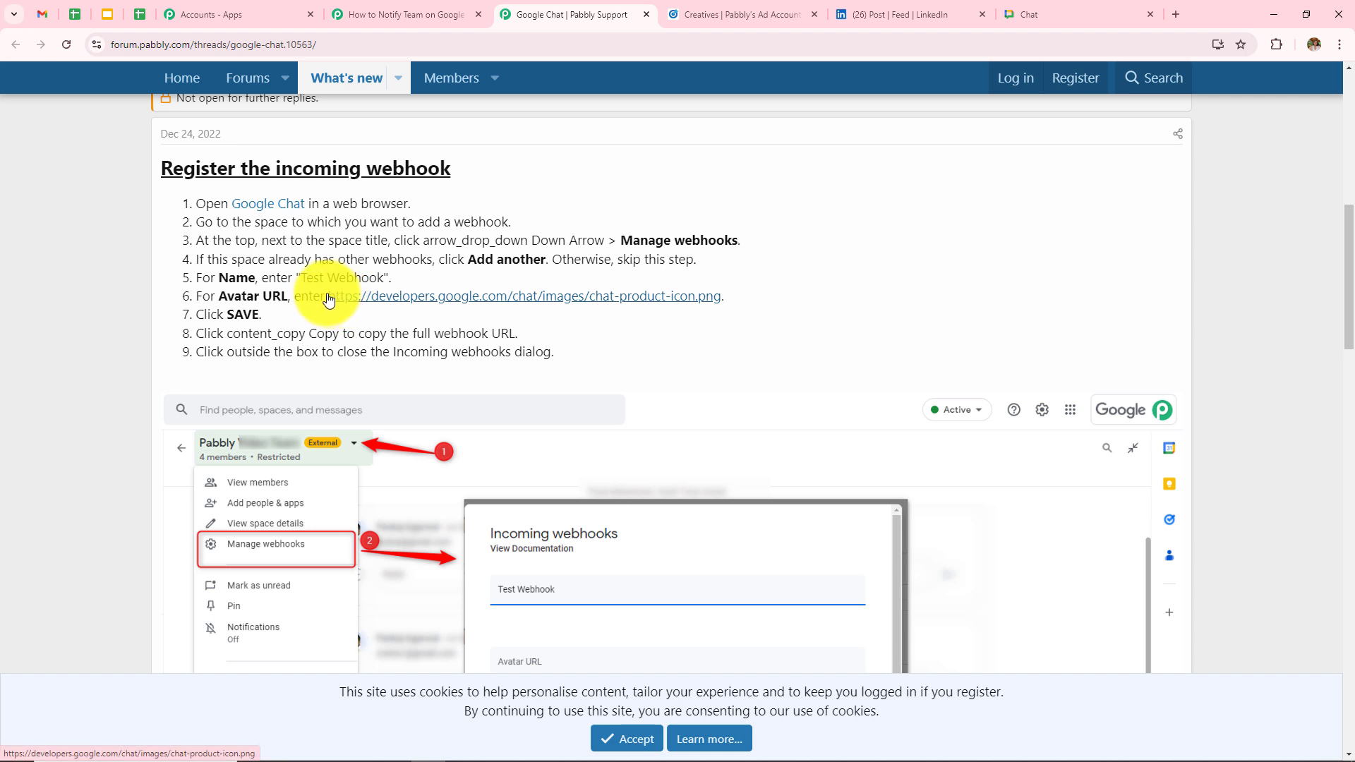
{"action": "left_click_drag", "start_coordinate": [324, 297], "coordinate": [621, 295]}
{"action": "key", "text": "ctrl+9"}
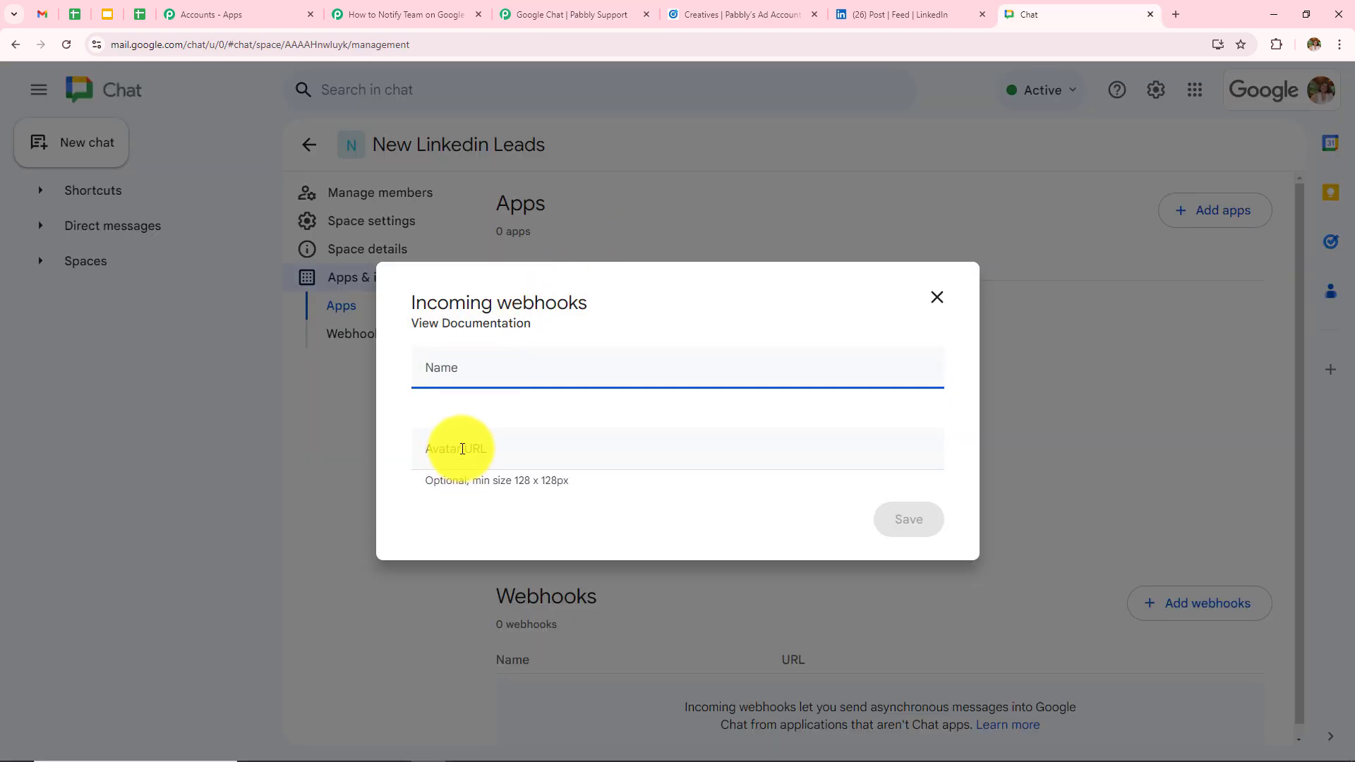
- Create an incoming webhook named 'Testing' using the pasted avatar icon URL
{"action": "left_click", "coordinate": [459, 445]}
{"action": "type", "text": "https://developers.google.com/chat/images/chat-product-icon.png."}
{"action": "left_click", "coordinate": [496, 363]}
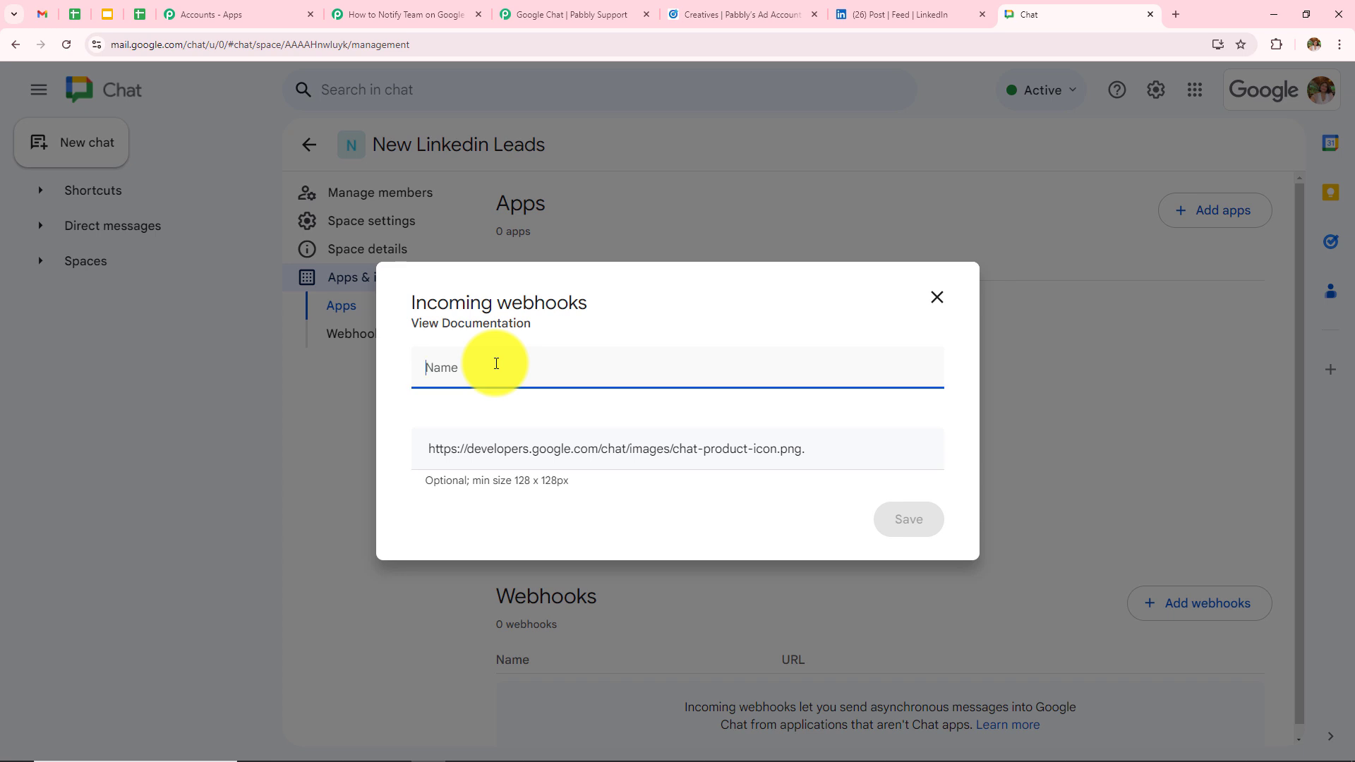
{"action": "type", "text": "Testing"}
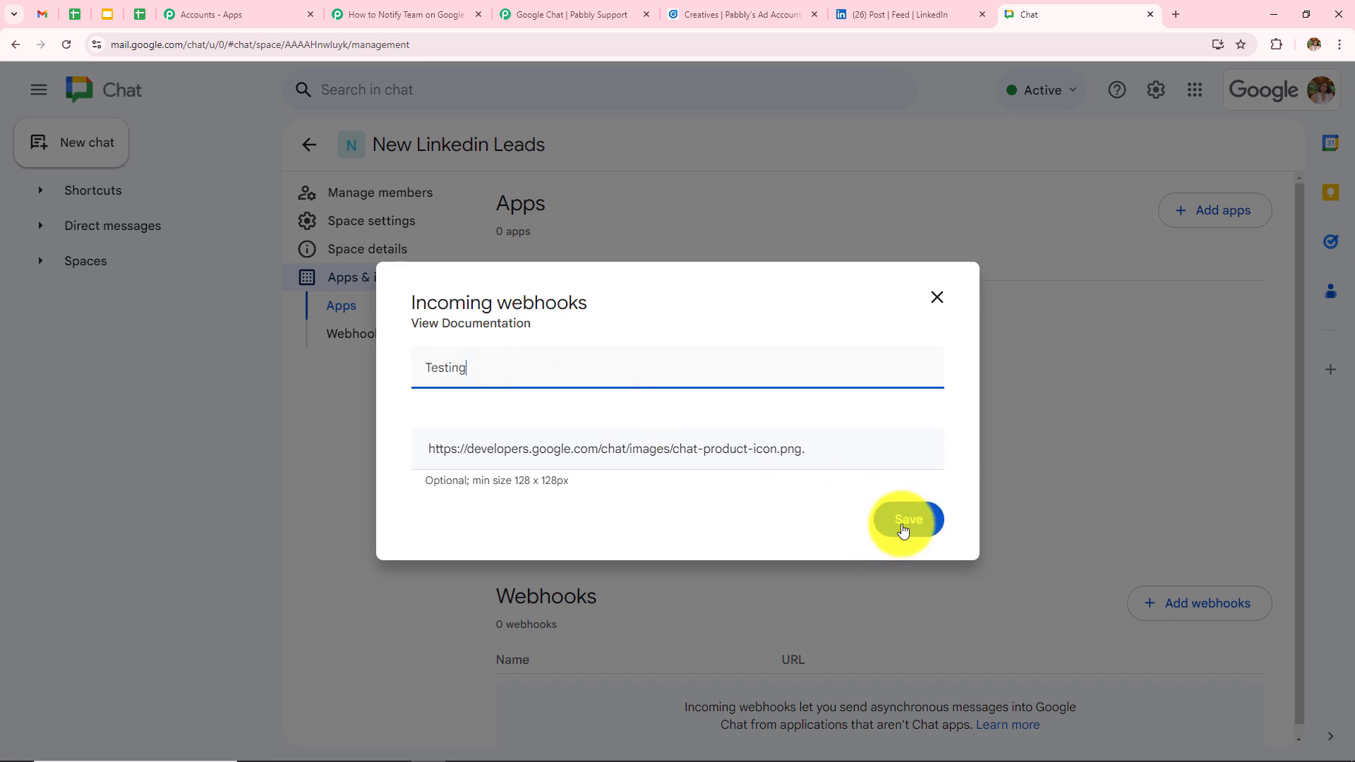
{"action": "left_click", "coordinate": [913, 520]}
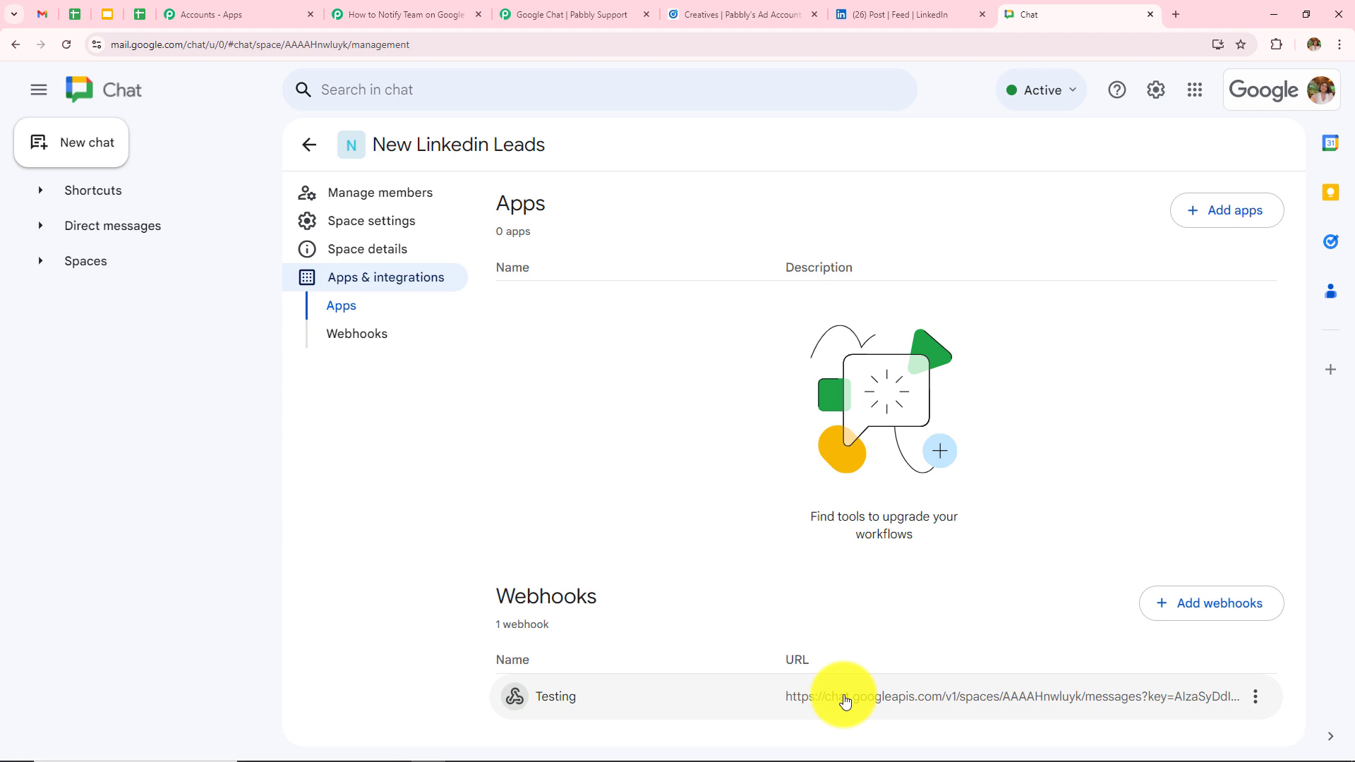
- Copy the Testing webhook's link and return to the Pabbly workflow
{"action": "left_click", "coordinate": [1254, 699]}
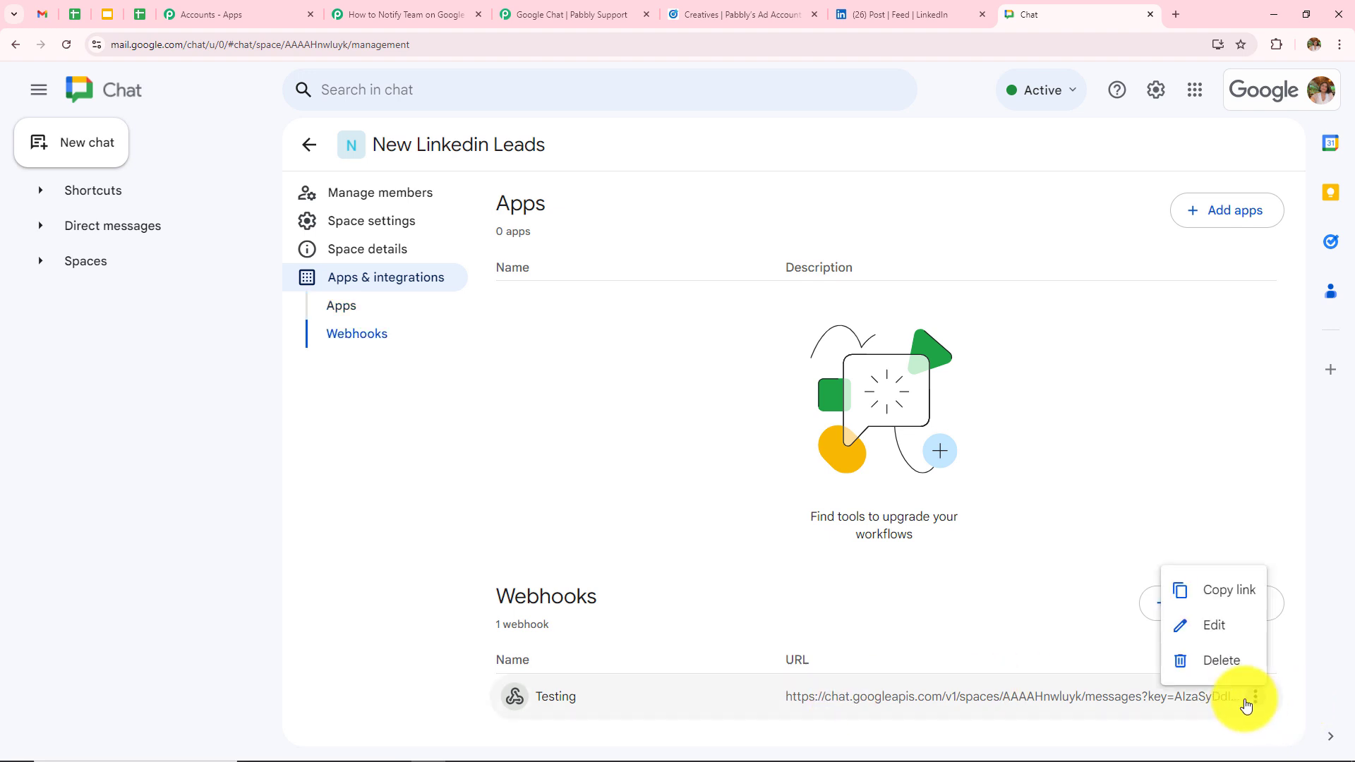
{"action": "left_click", "coordinate": [1208, 589]}
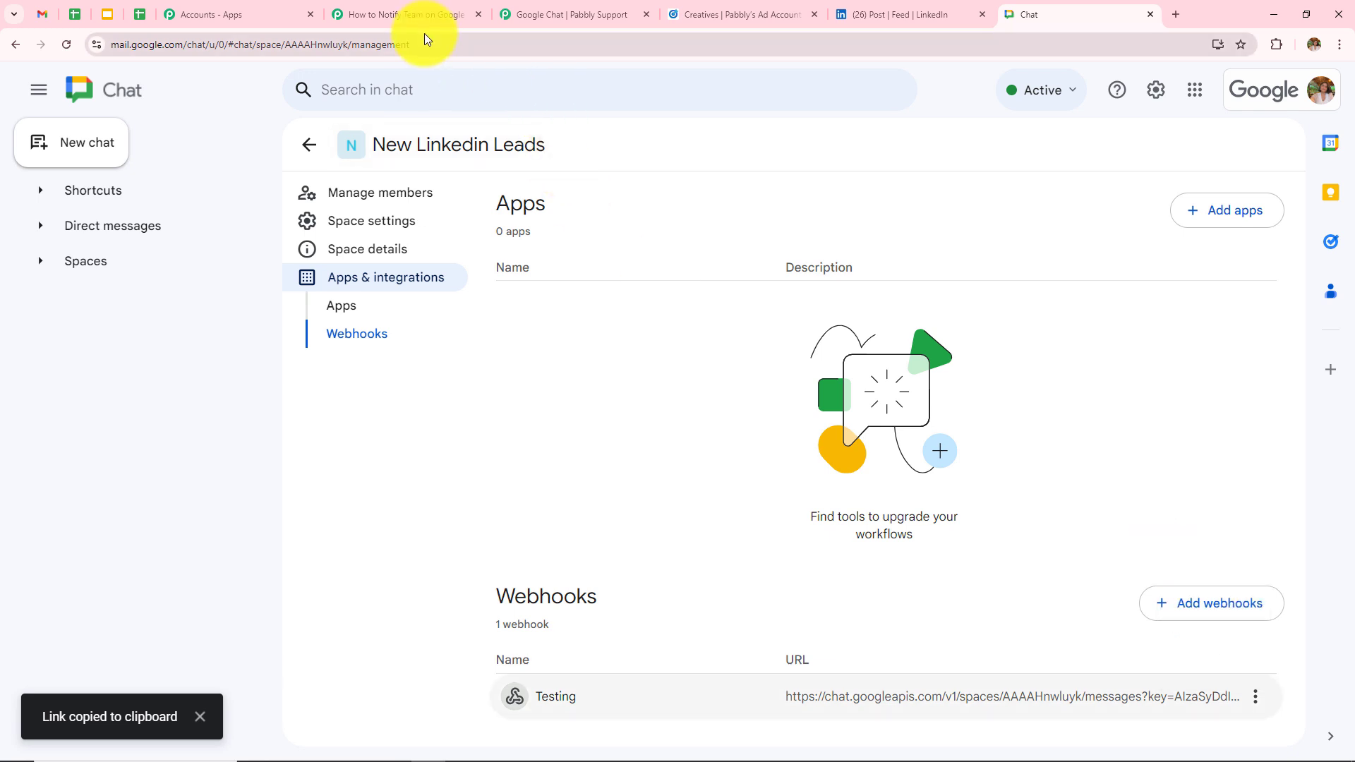
{"action": "left_click", "coordinate": [423, 16]}
- Paste the copied Google Chat webhook URL into the Chat Webhook URL field
{"action": "left_click", "coordinate": [453, 304]}
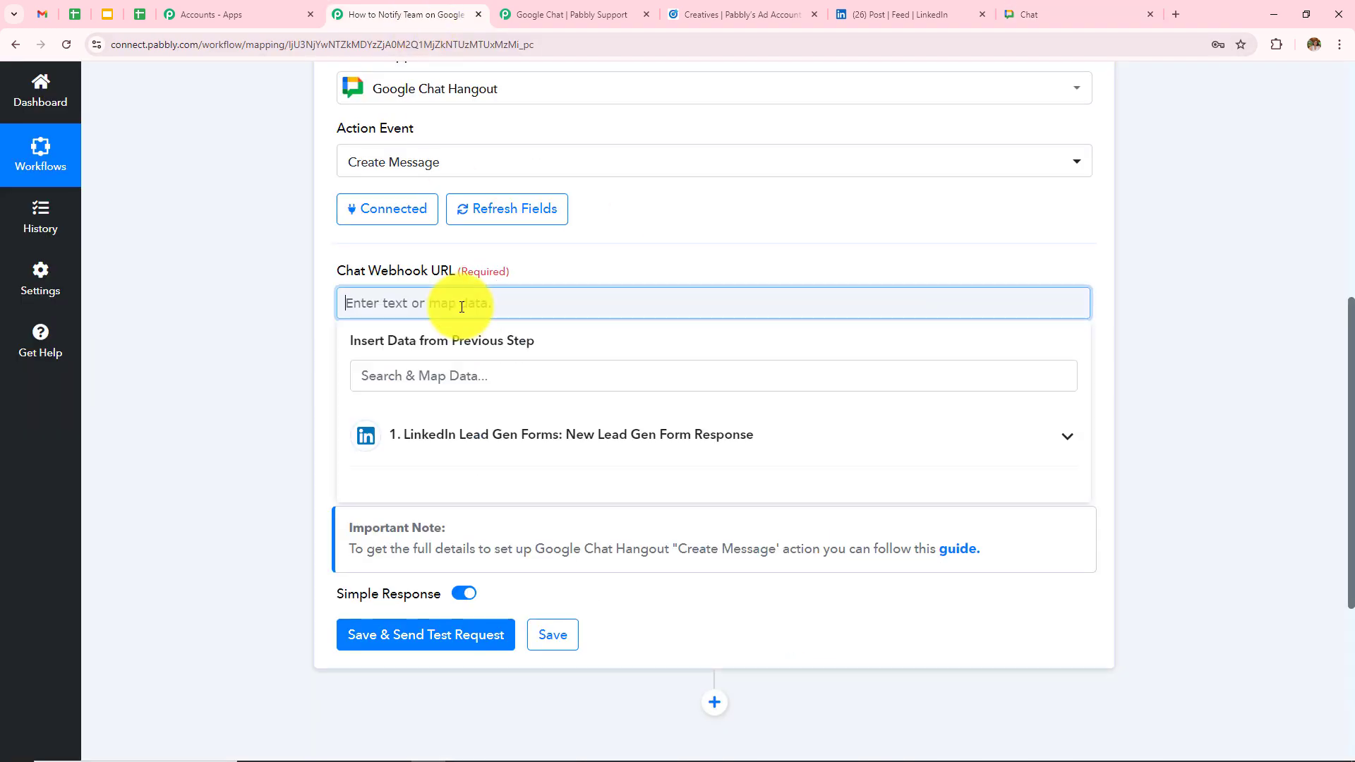
{"action": "key", "text": "ctrl+v"}
{"action": "left_click", "coordinate": [357, 342]}
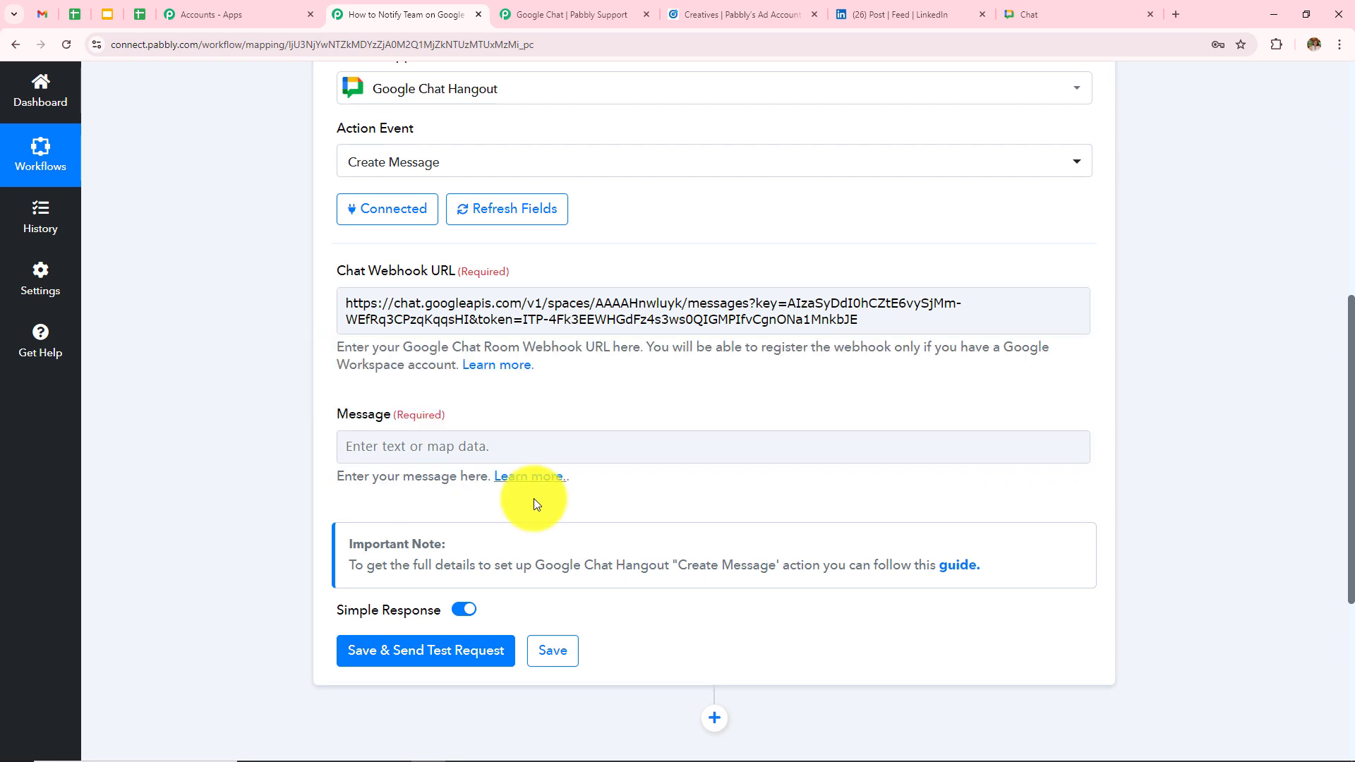
- Write the message lines 'Hello Team,', 'We have received new Linkedin Lead.' and 'Here are'
{"action": "left_click", "coordinate": [432, 443]}
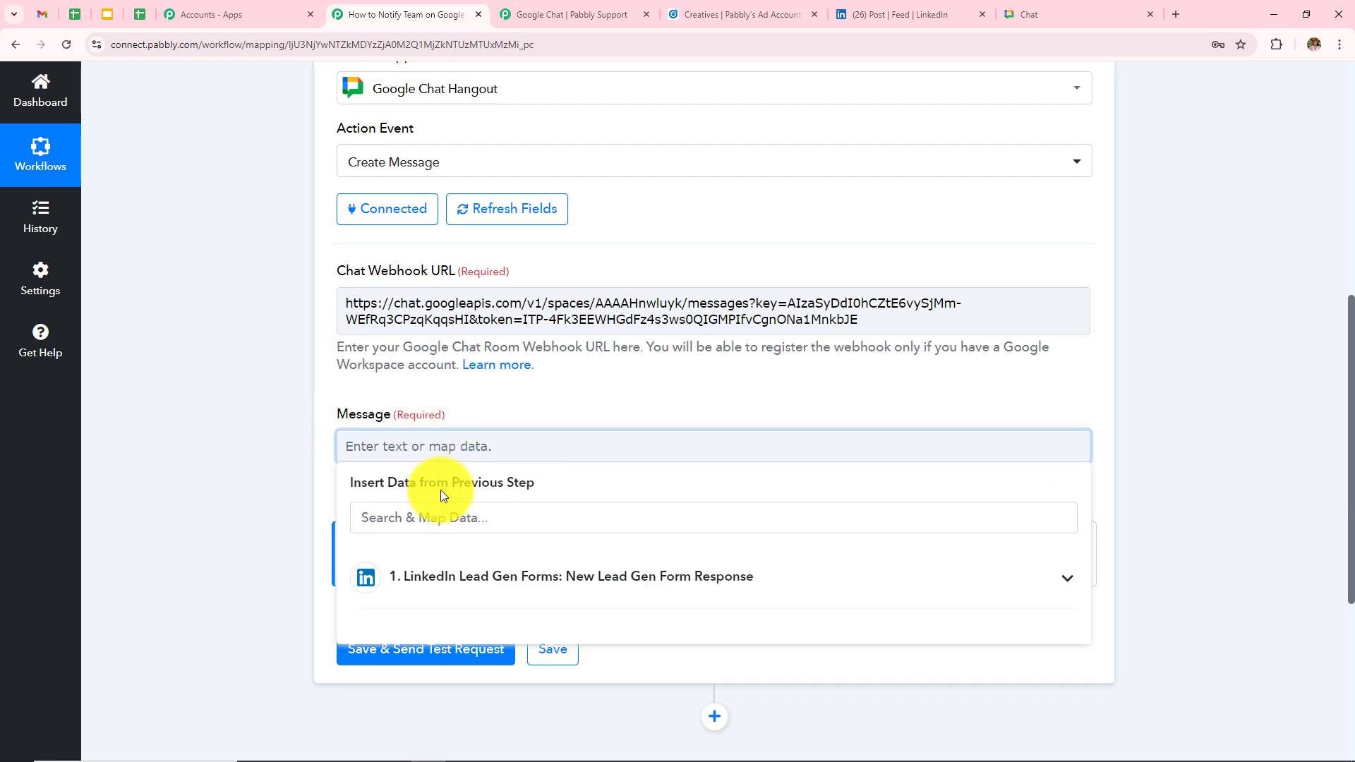
{"action": "type", "text": "Hello Team,"}
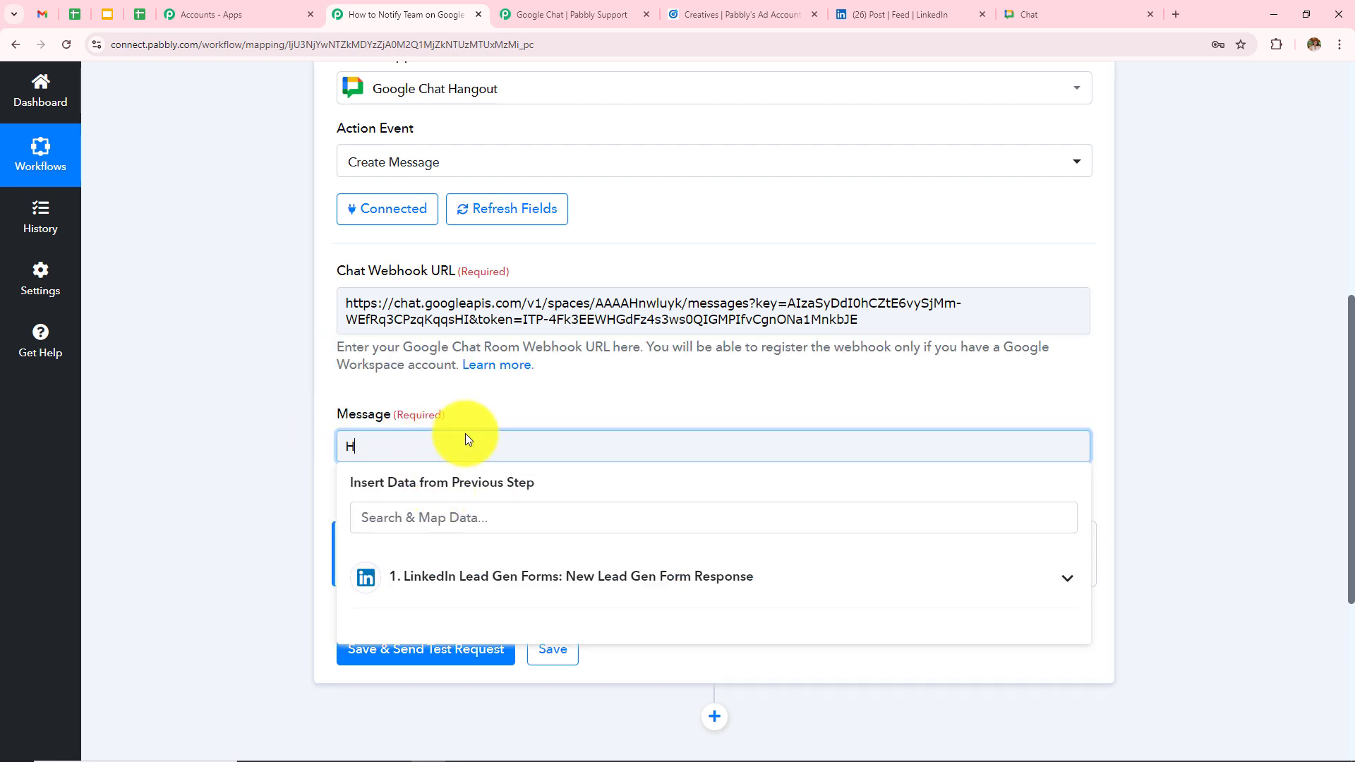
{"action": "key", "text": "Return"}
{"action": "type", "text": "We have"}
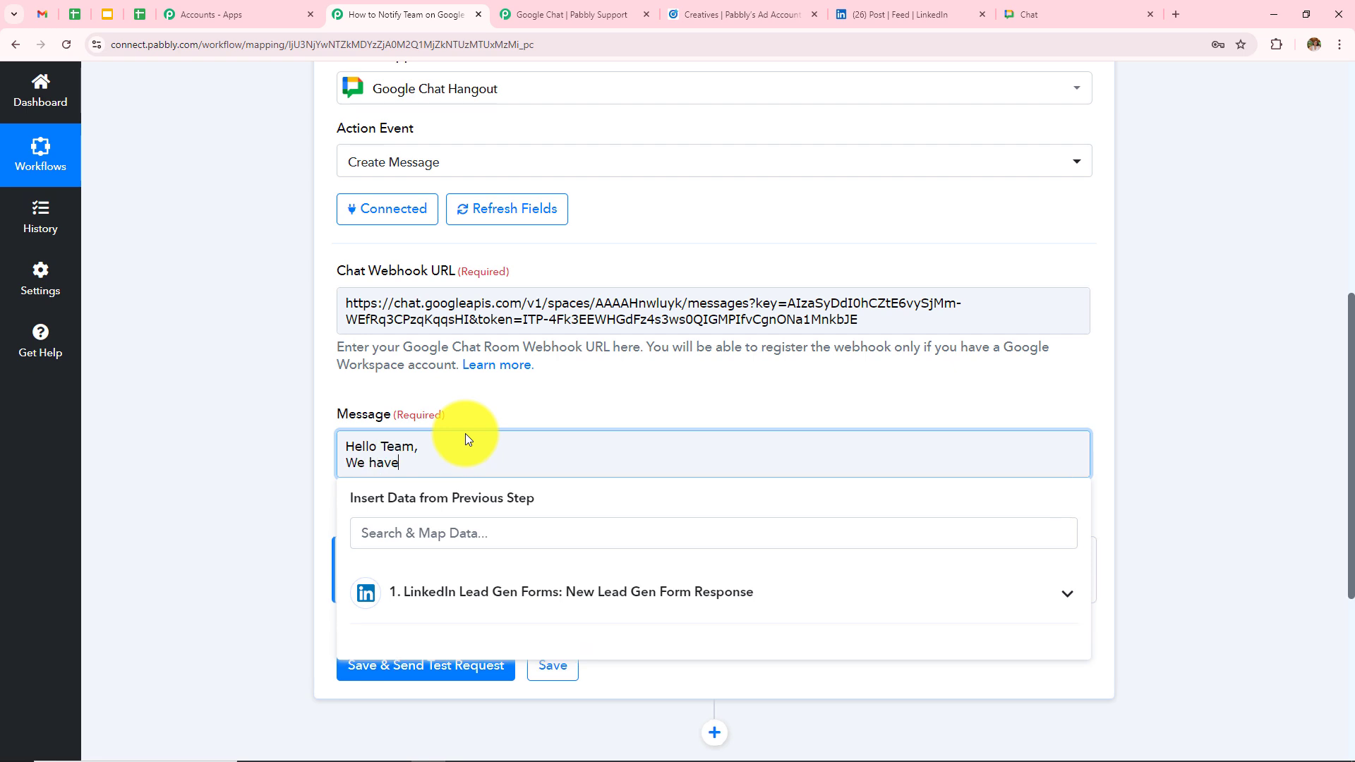
{"action": "type", "text": " received new Linkedin Lead."}
{"action": "key", "text": "Return"}
{"action": "type", "text": "Here are the details:"}
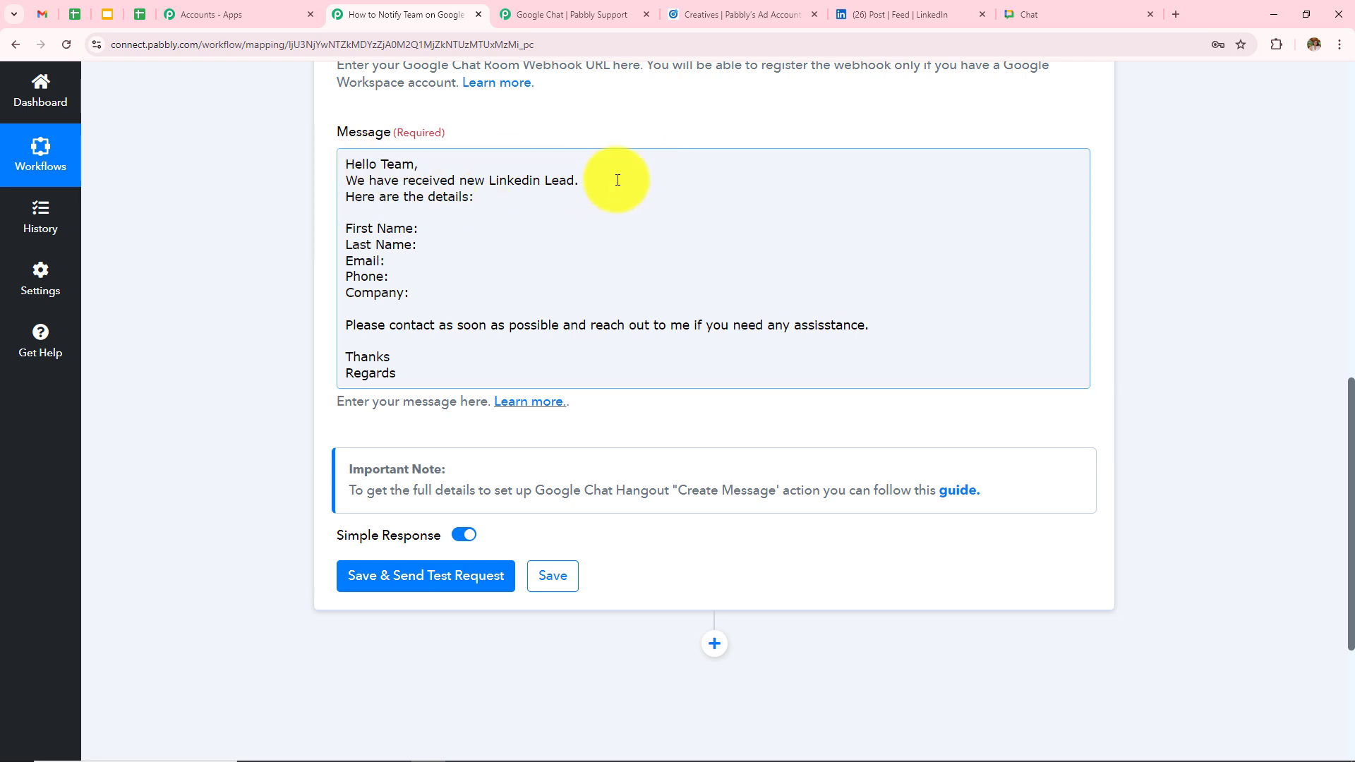
- Insert the LinkedIn lead's First Name and Last Name answers after their message labels
{"action": "left_click", "coordinate": [438, 227]}
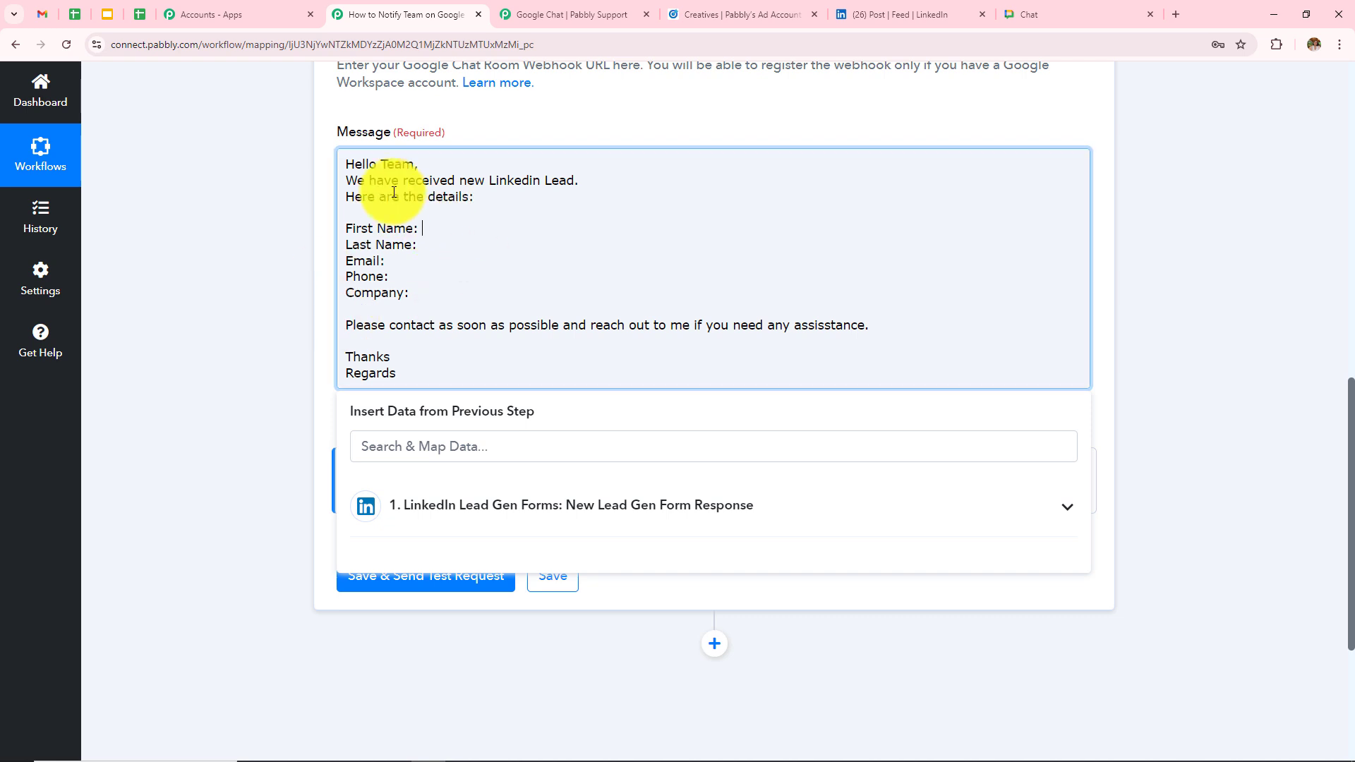
{"action": "left_click", "coordinate": [472, 528]}
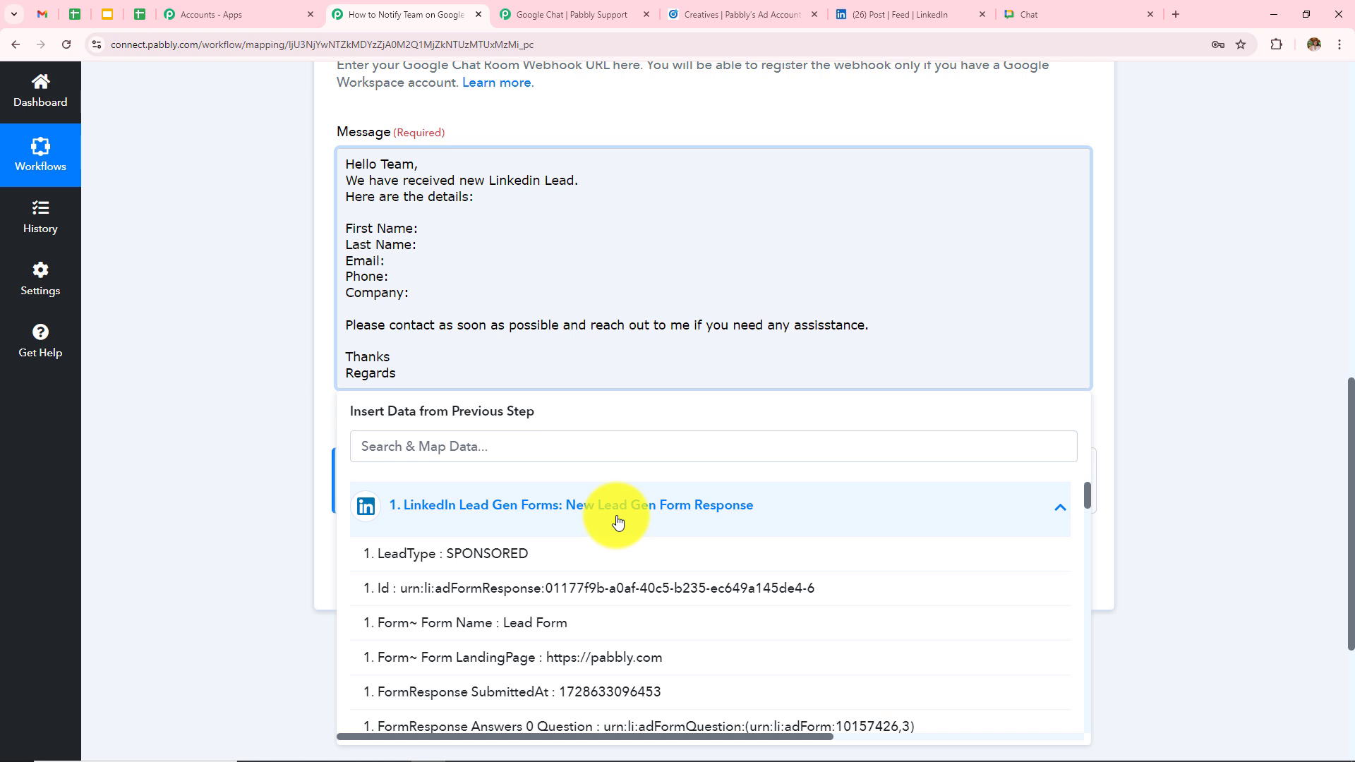
{"action": "scroll", "coordinate": [622, 551], "scroll_direction": "down", "scroll_amount": 10}
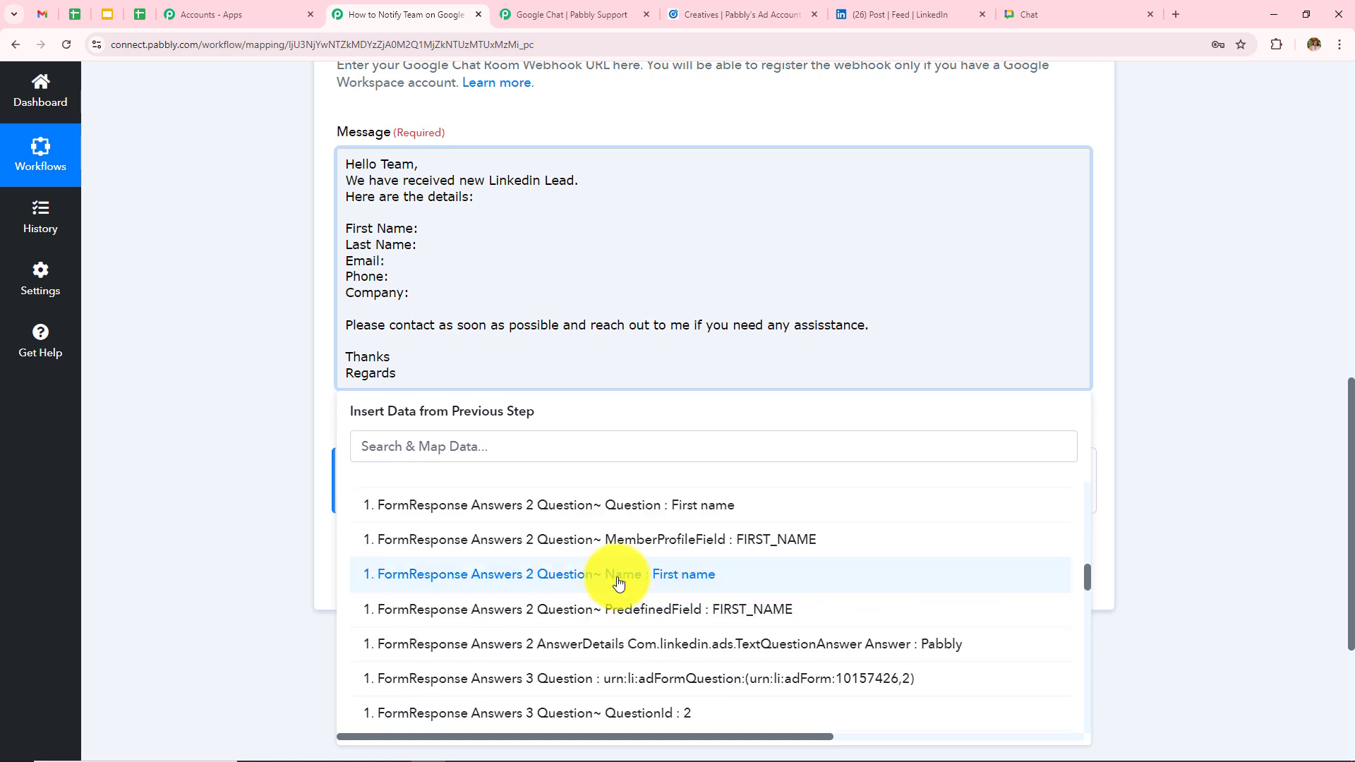
{"action": "scroll", "coordinate": [618, 582], "scroll_direction": "down", "scroll_amount": 4}
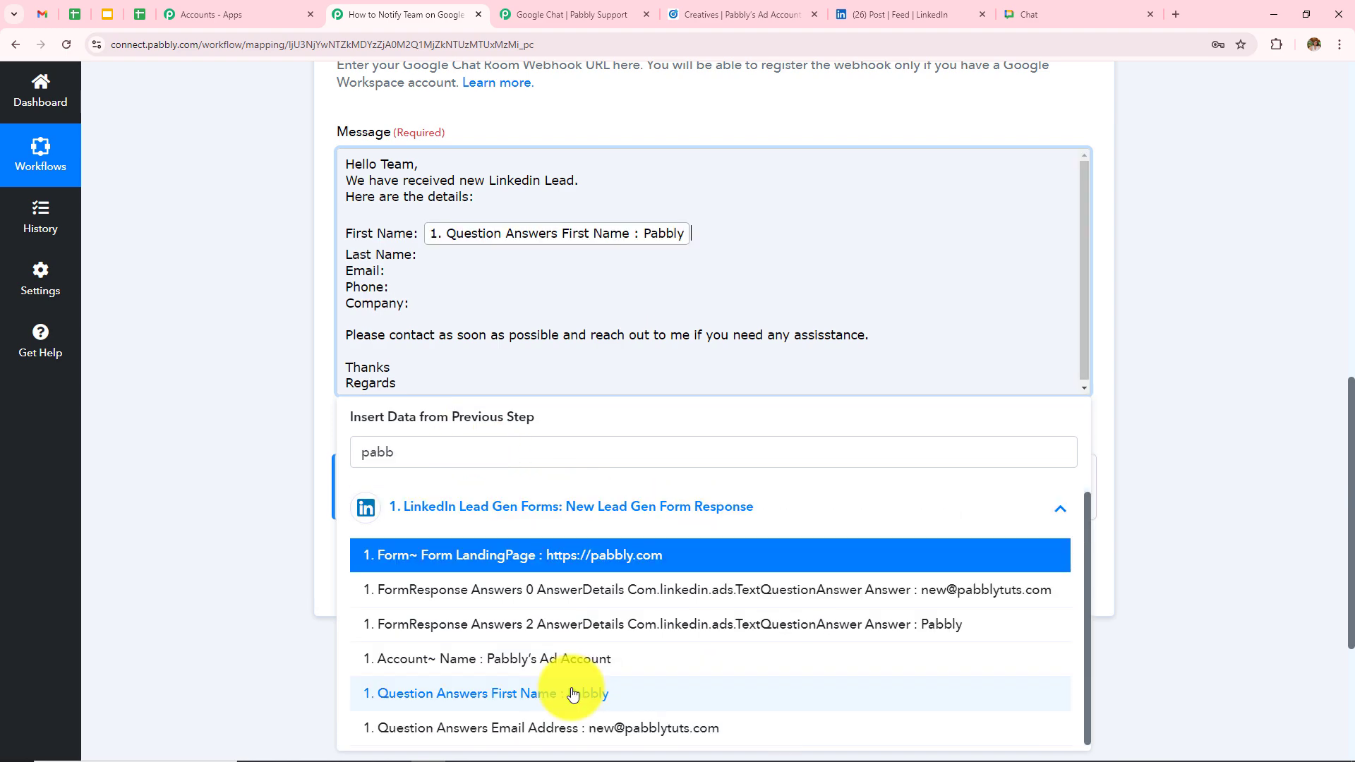
{"action": "left_click", "coordinate": [235, 373]}
{"action": "left_click", "coordinate": [446, 258]}
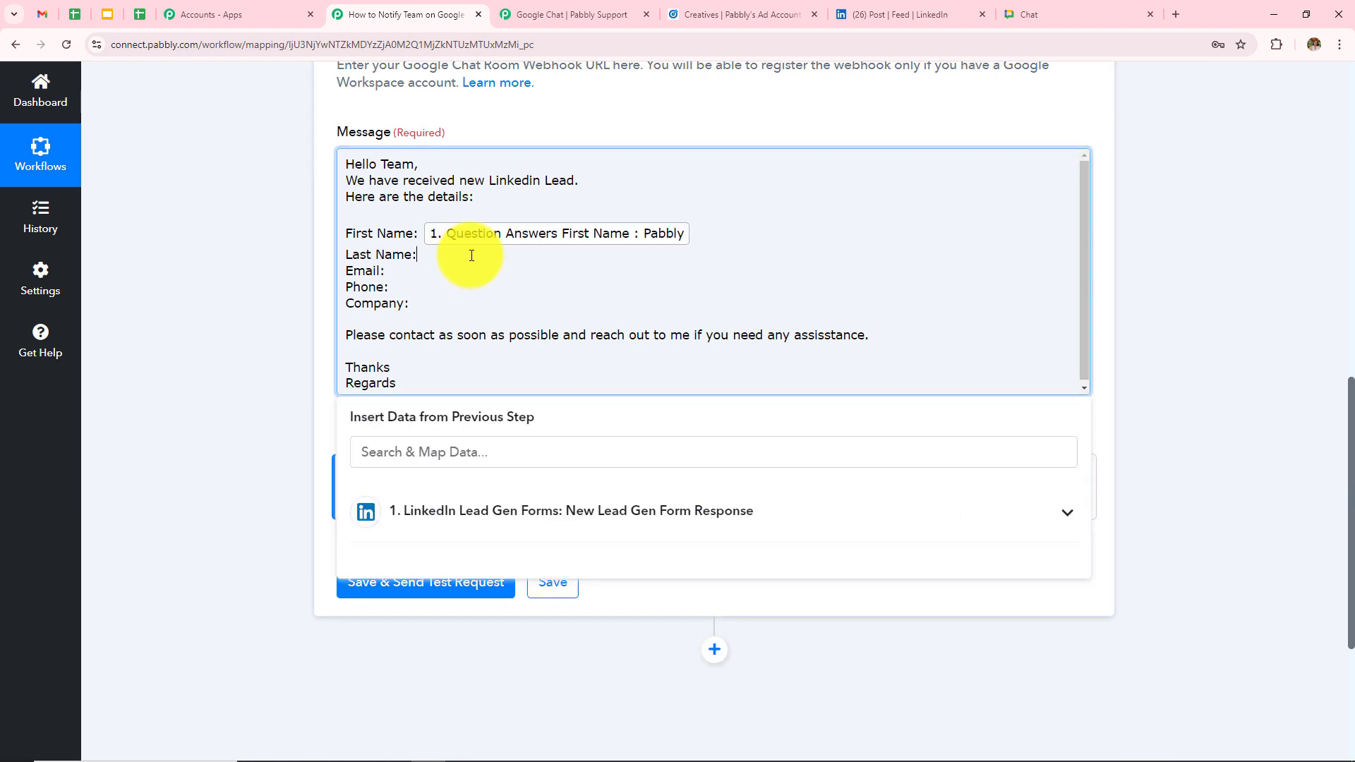
{"action": "left_click", "coordinate": [477, 452]}
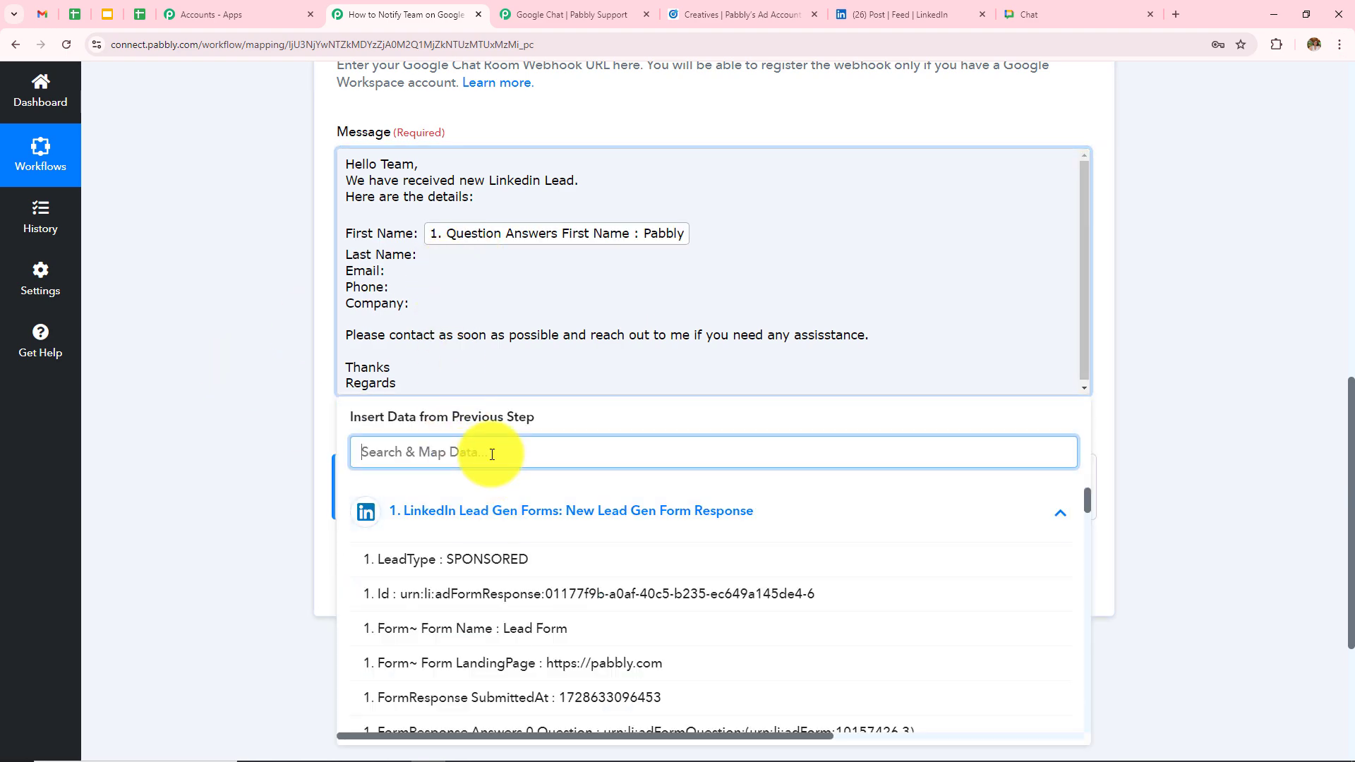
{"action": "type", "text": "last"}
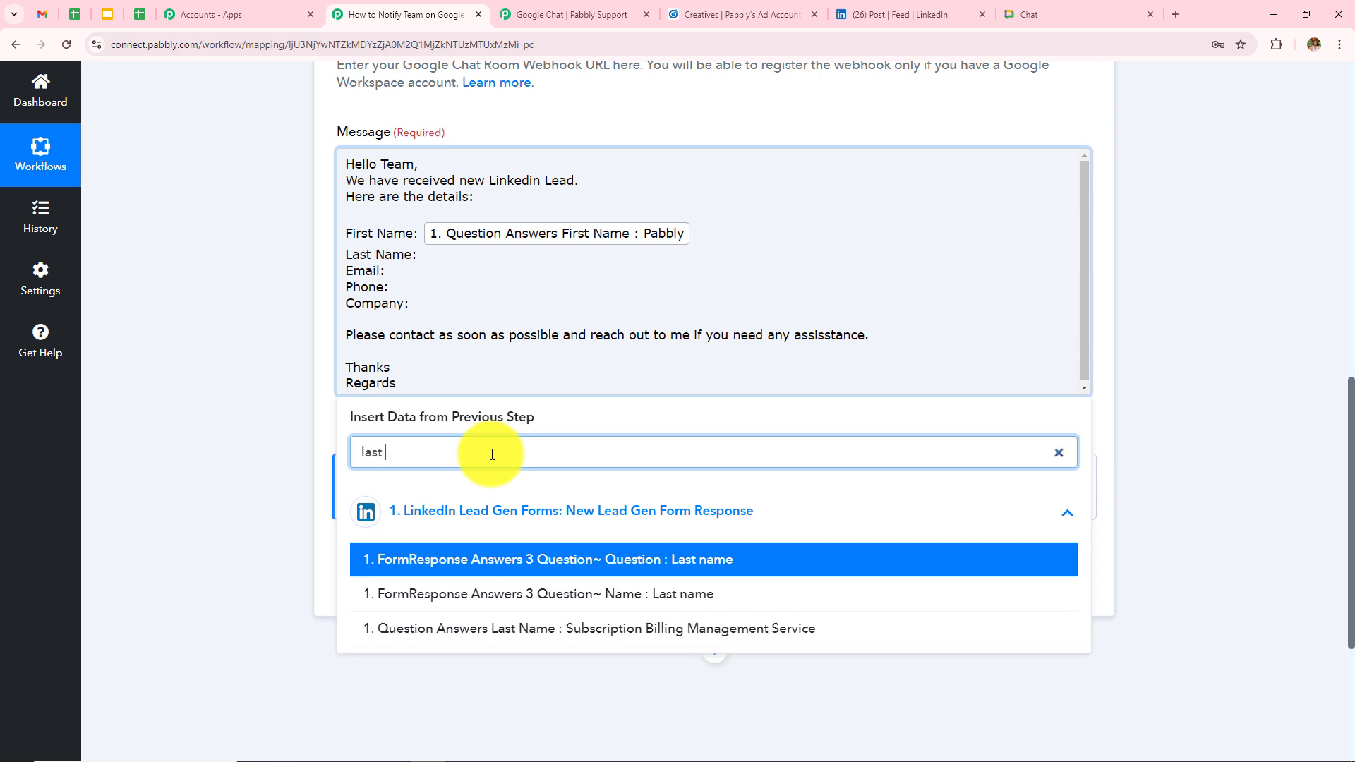
{"action": "left_click", "coordinate": [638, 630]}
{"action": "left_click", "coordinate": [198, 358]}
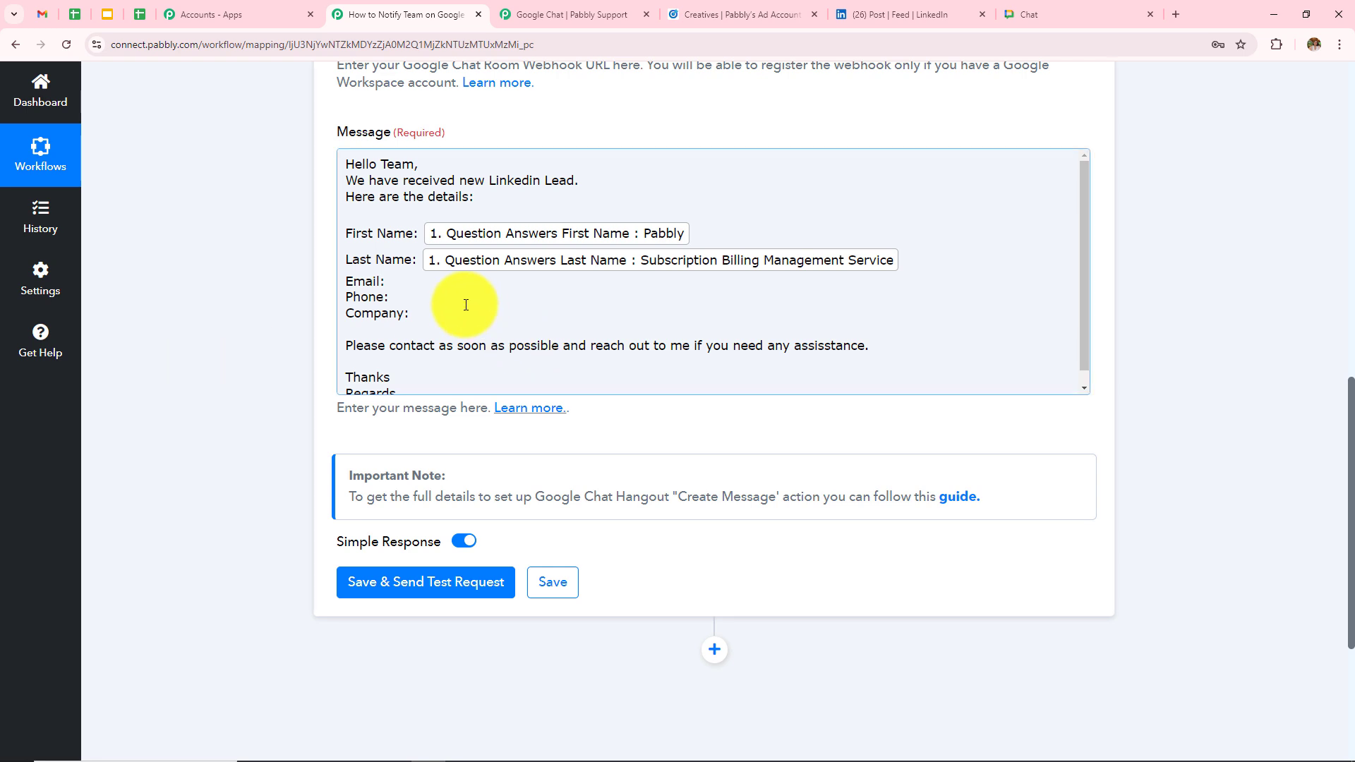
- Insert the lead's Email Address, Phone Number and Company Name answers after their labels
{"action": "left_click", "coordinate": [422, 283]}
{"action": "left_click", "coordinate": [508, 513]}
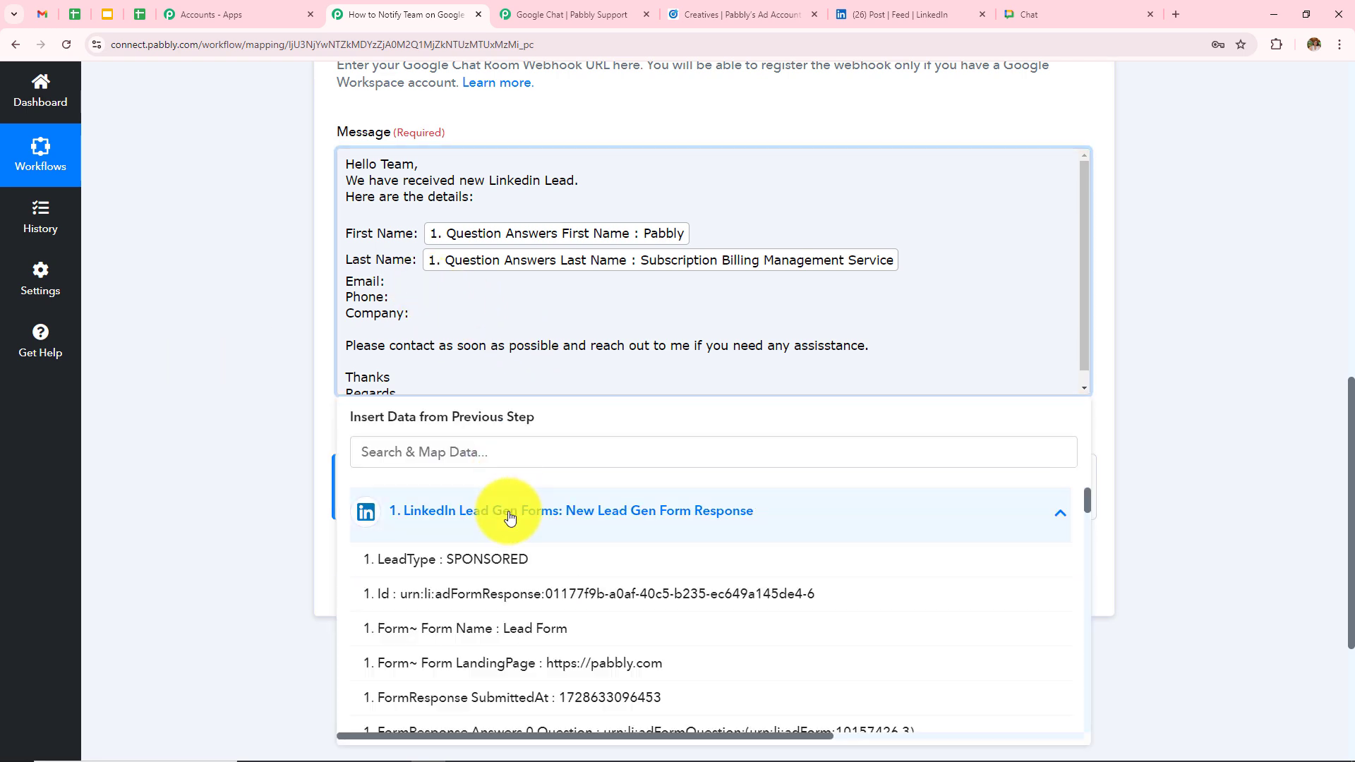
{"action": "left_click", "coordinate": [513, 456]}
{"action": "type", "text": "new"}
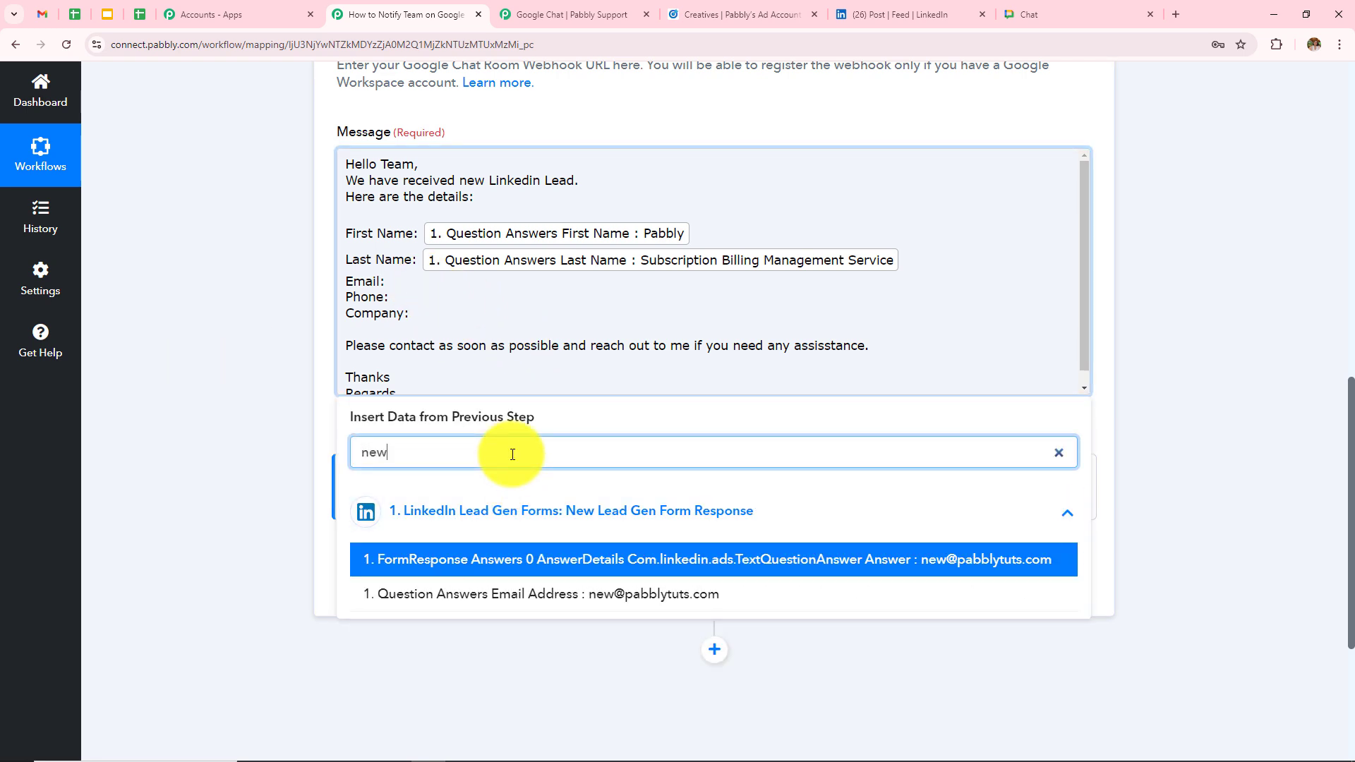
{"action": "type", "text": "@"}
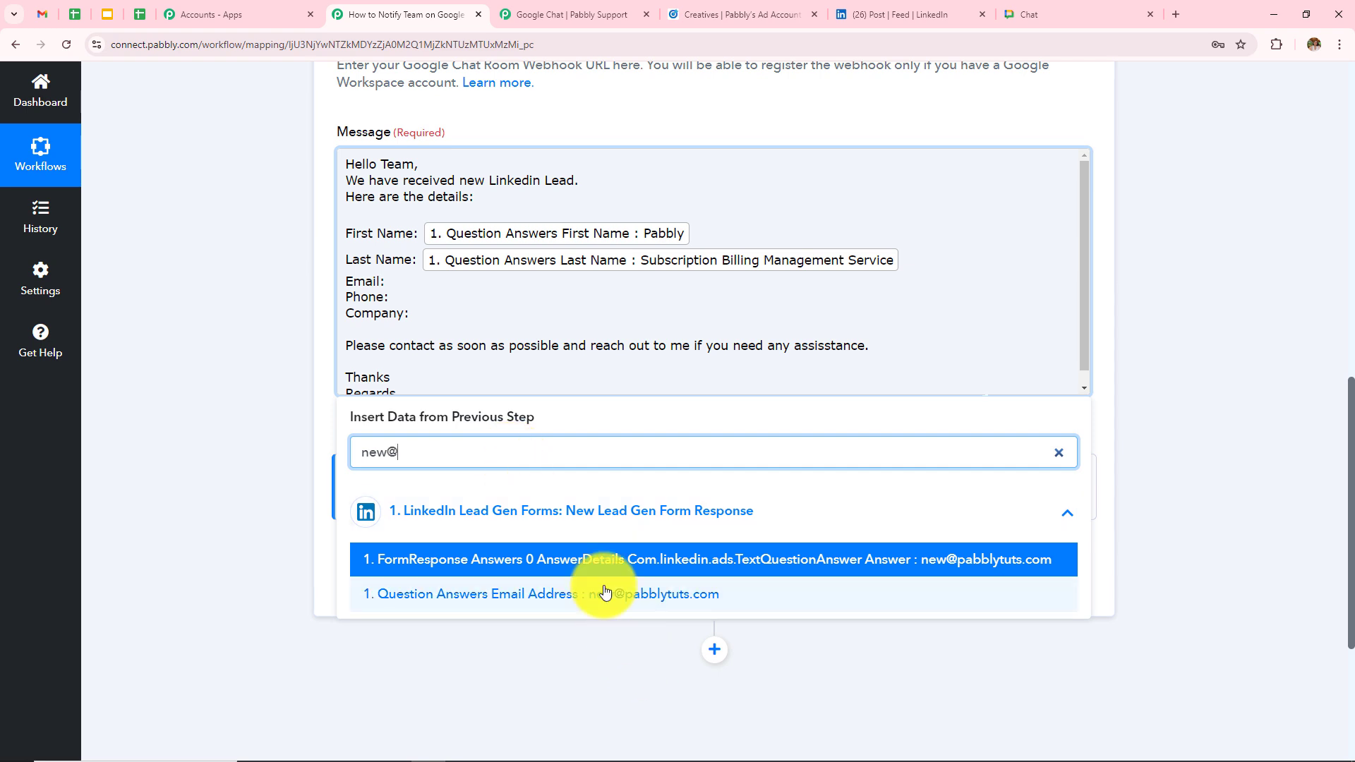
{"action": "left_click", "coordinate": [602, 594]}
{"action": "left_click", "coordinate": [196, 423]}
{"action": "left_click", "coordinate": [423, 305]}
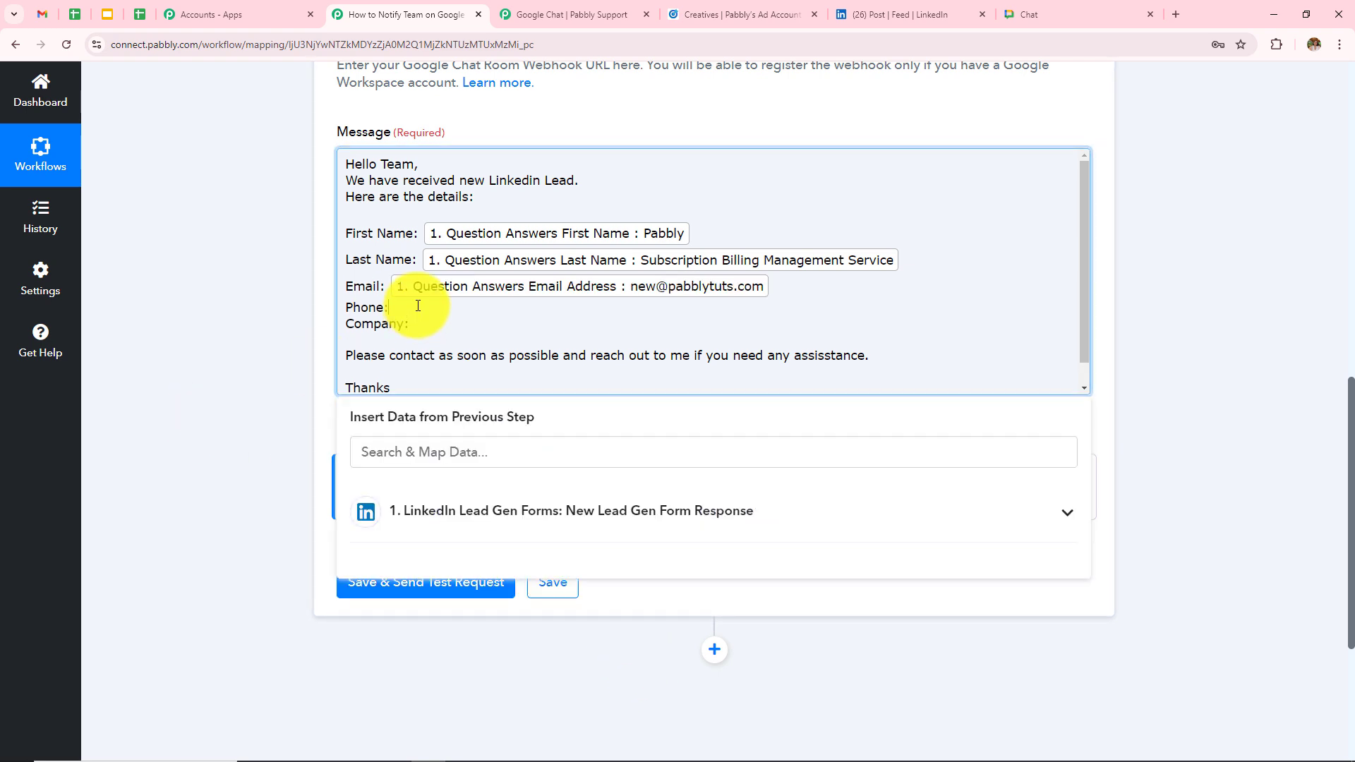
{"action": "left_click", "coordinate": [486, 509]}
{"action": "left_click", "coordinate": [495, 451]}
{"action": "type", "text": "9090"}
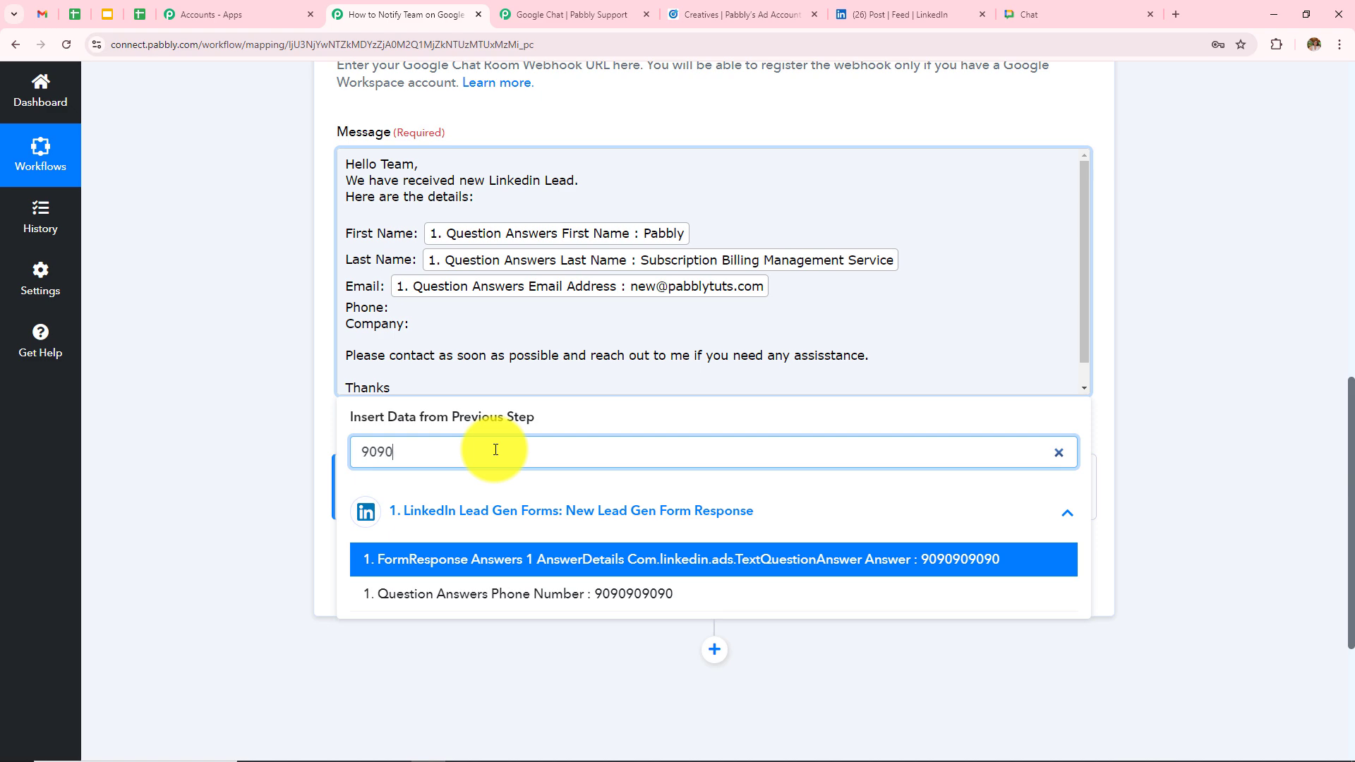
{"action": "left_click", "coordinate": [518, 594]}
{"action": "left_click", "coordinate": [447, 333]}
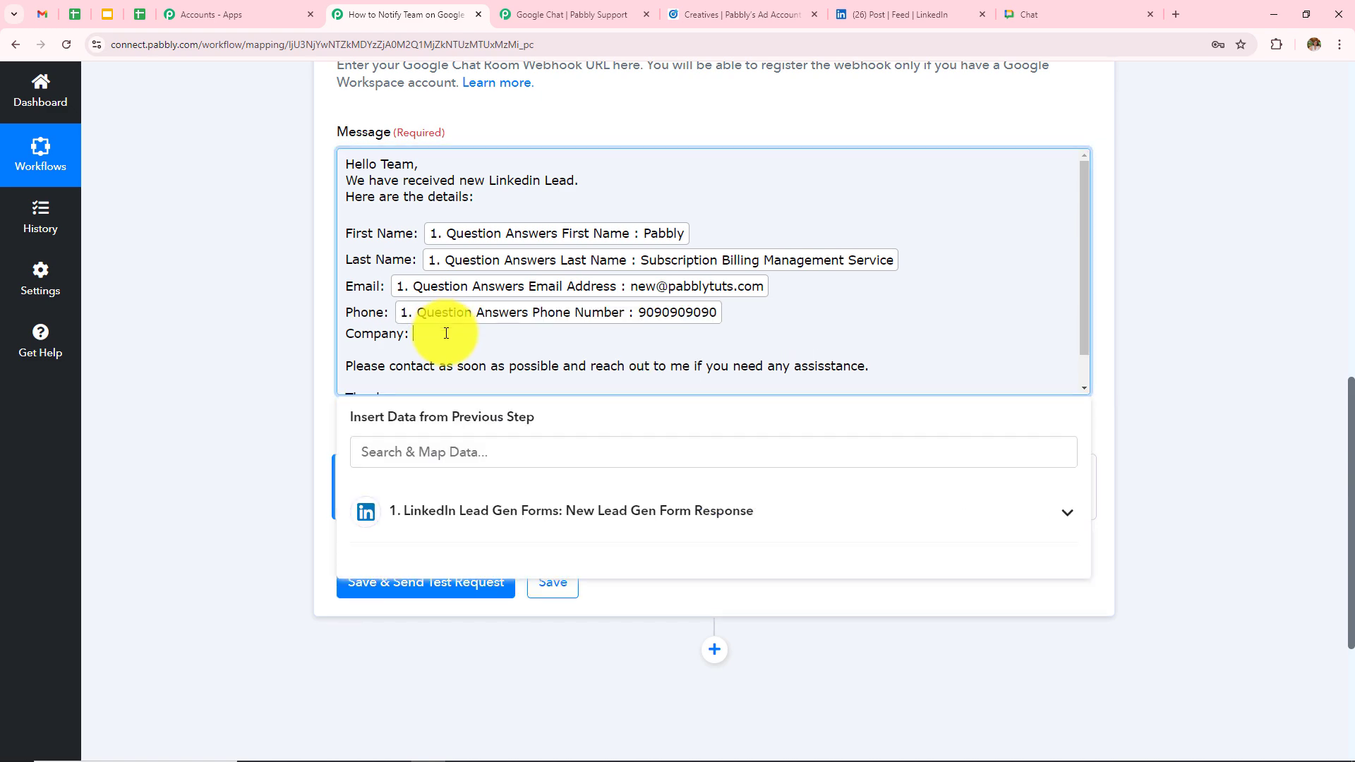
{"action": "left_click", "coordinate": [485, 512]}
{"action": "left_click", "coordinate": [487, 450]}
{"action": "type", "text": "magne"}
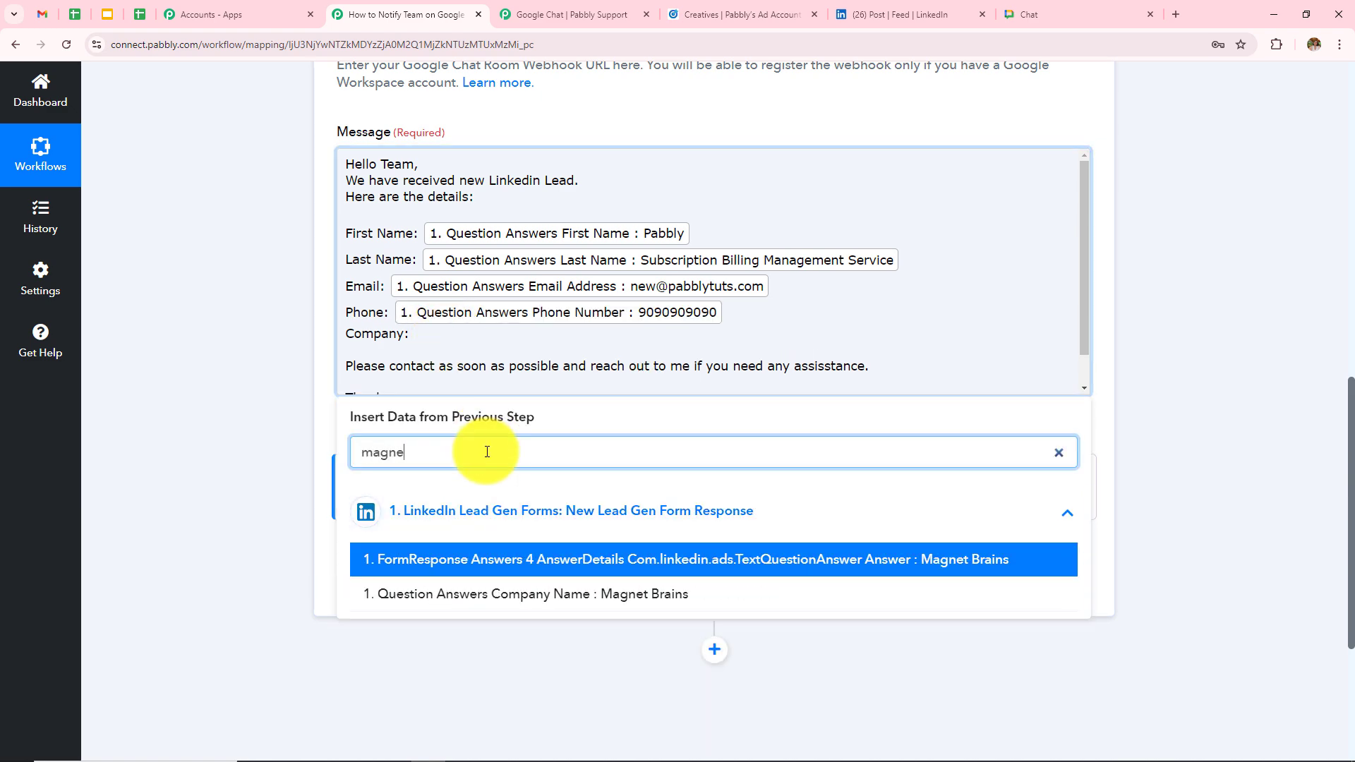
{"action": "left_click", "coordinate": [551, 597]}
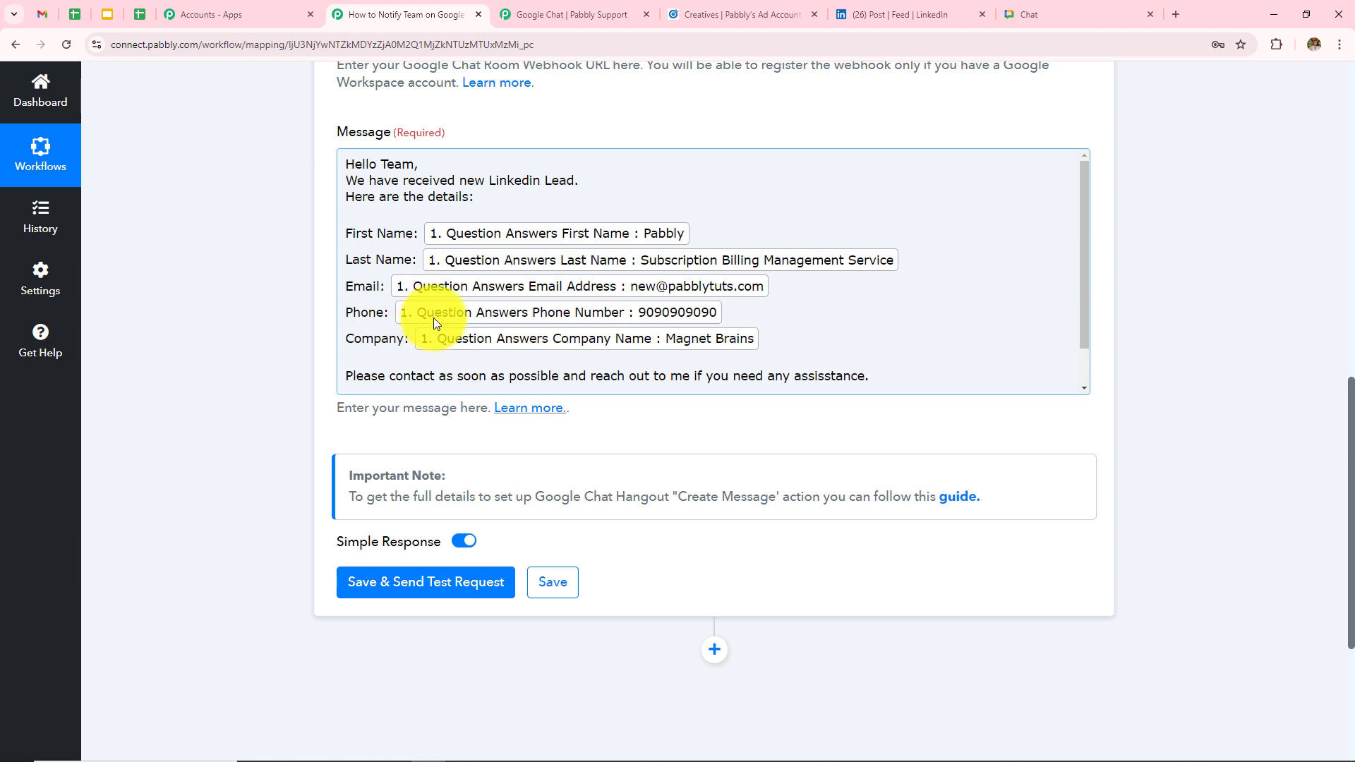
- Save the action and send a test message to Google Chat
{"action": "scroll", "coordinate": [442, 415], "scroll_direction": "up", "scroll_amount": 4}
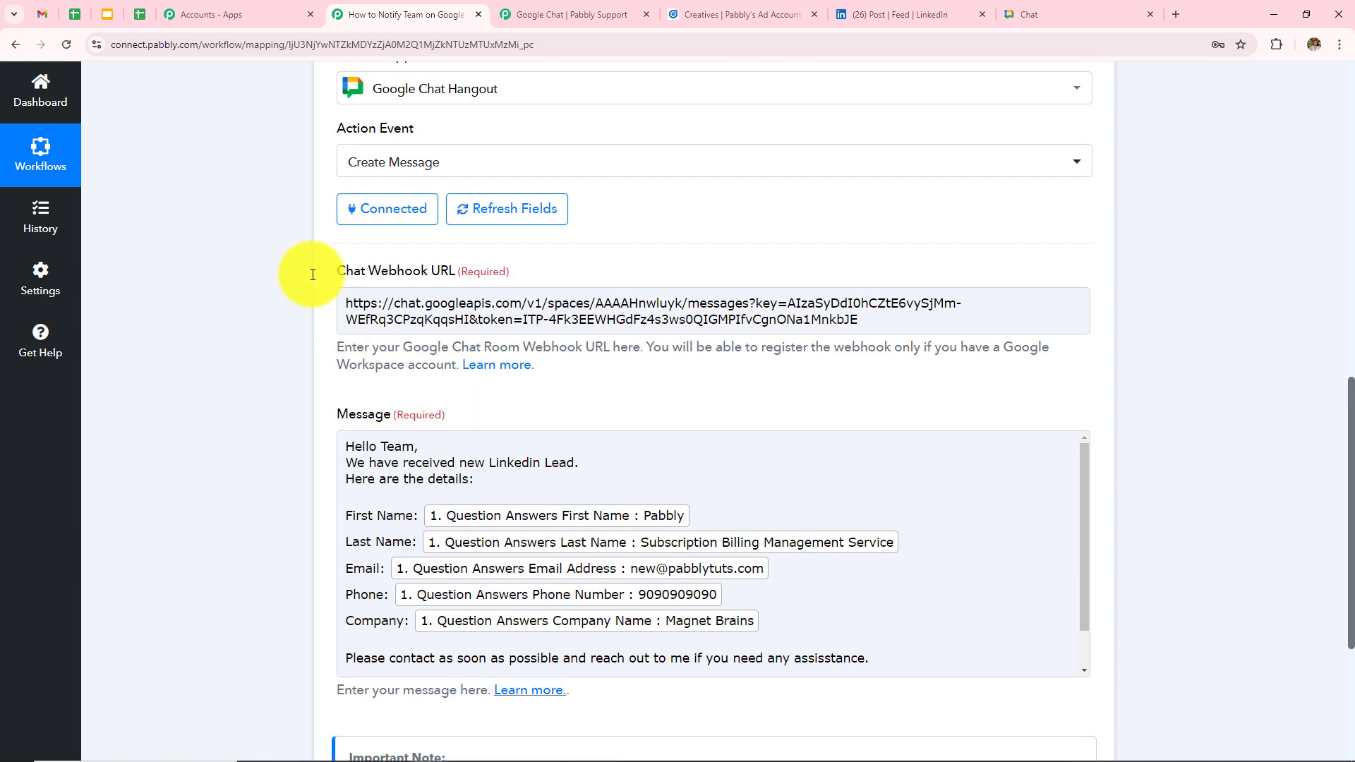
{"action": "scroll", "coordinate": [581, 493], "scroll_direction": "down", "scroll_amount": 6}
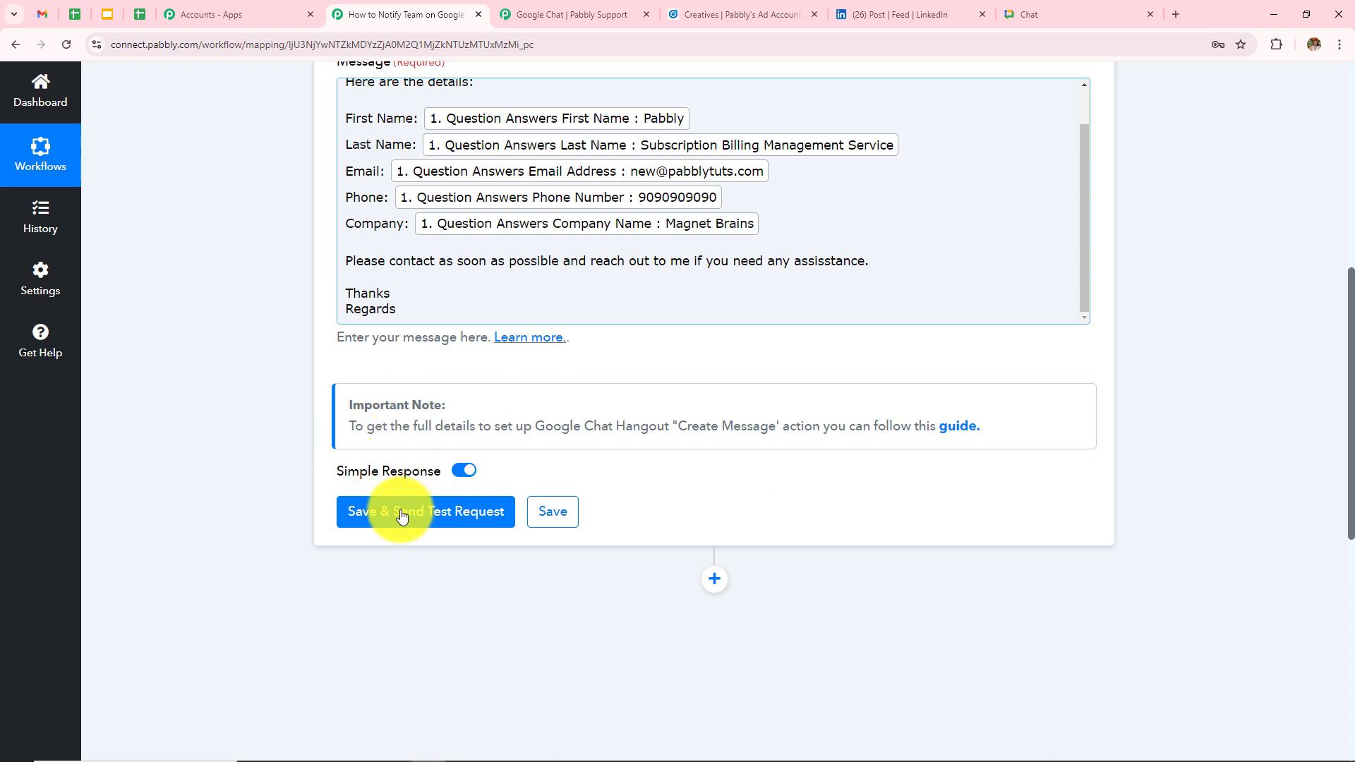
{"action": "left_click", "coordinate": [402, 513]}
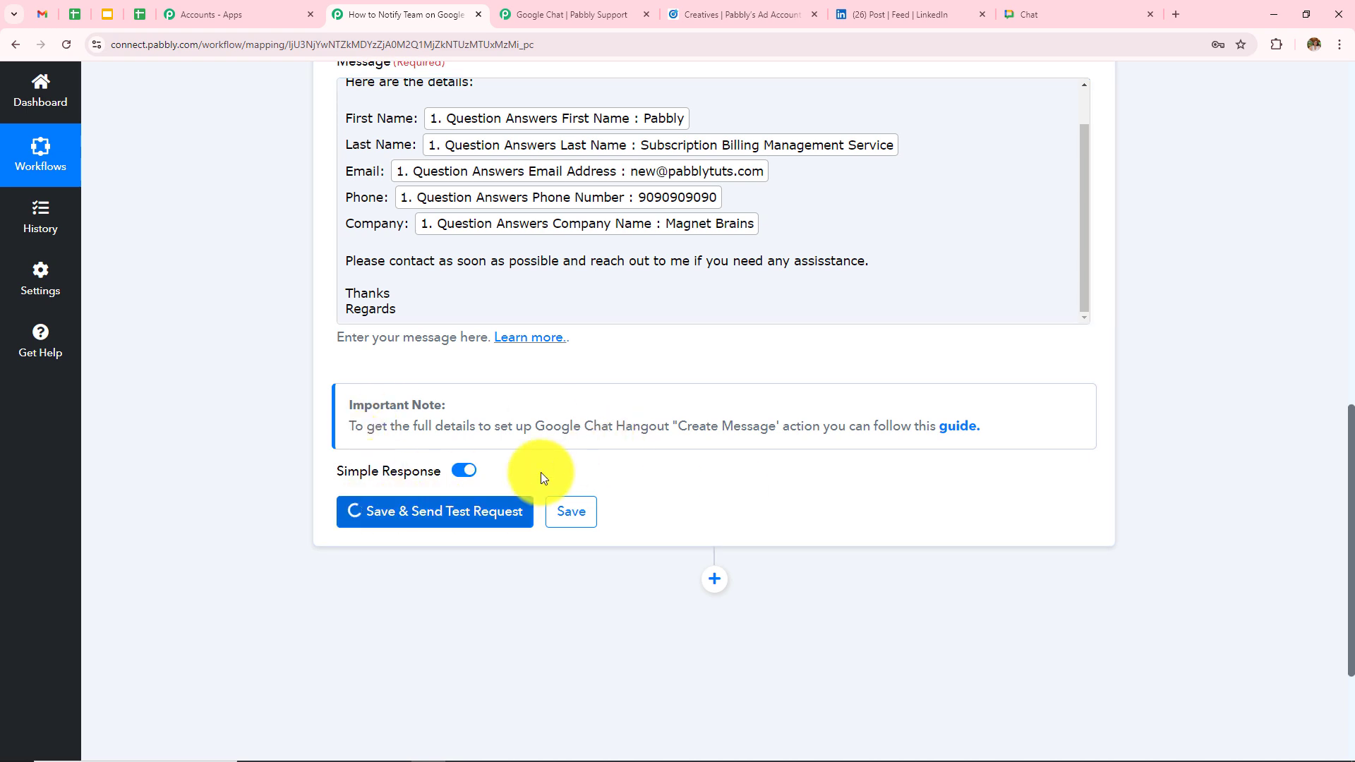
- Review the returned Text value, then bring up the New Linkedin Leads chat space
{"action": "scroll", "coordinate": [858, 354], "scroll_direction": "down", "scroll_amount": 4}
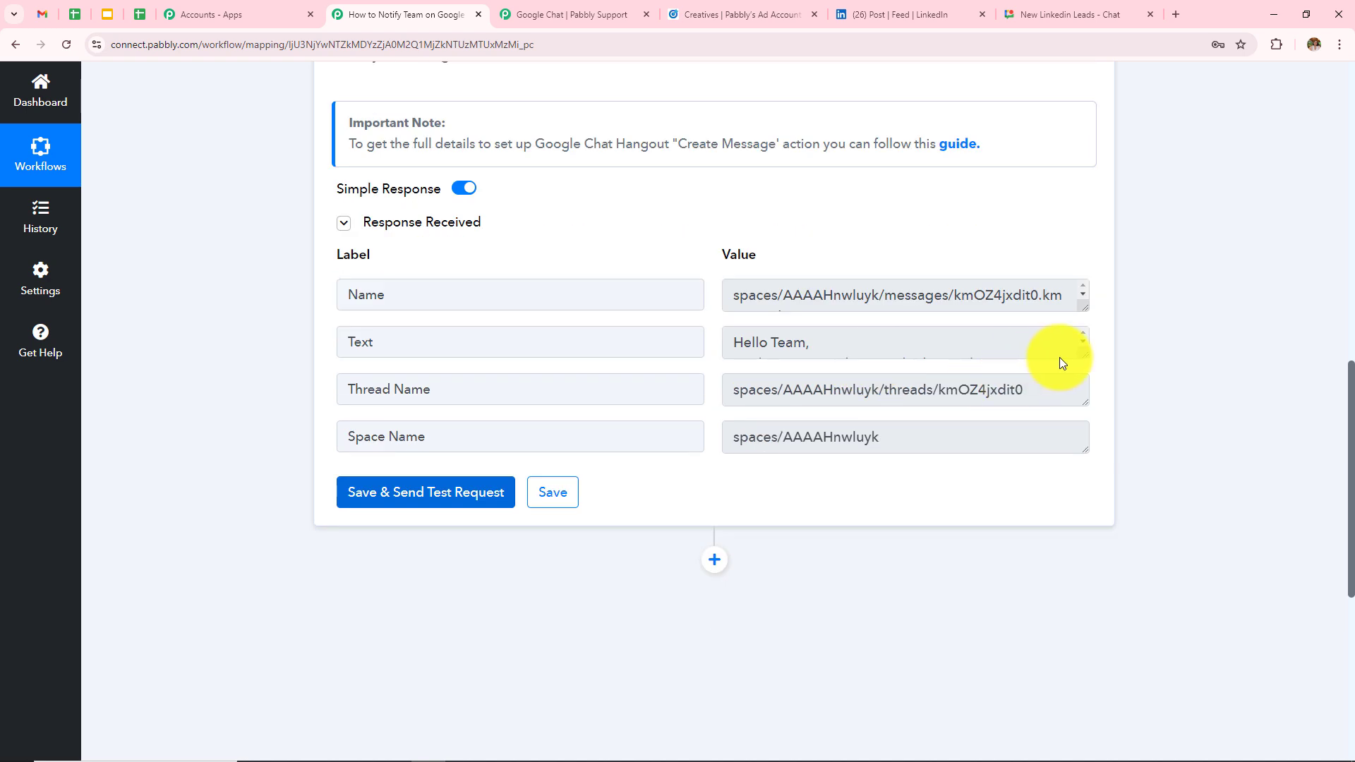
{"action": "left_click_drag", "start_coordinate": [1084, 355], "coordinate": [1125, 615]}
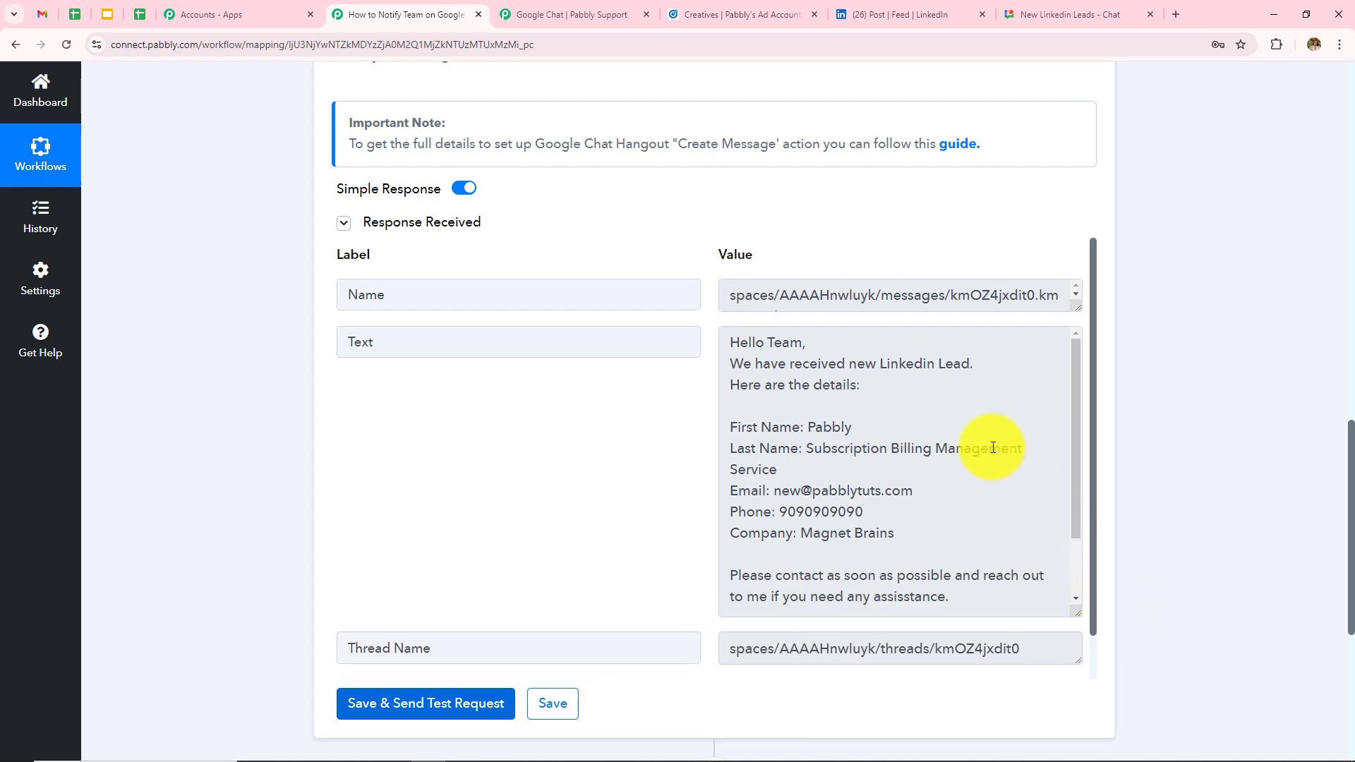
{"action": "scroll", "coordinate": [945, 451], "scroll_direction": "down", "scroll_amount": 1}
{"action": "scroll", "coordinate": [944, 451], "scroll_direction": "up", "scroll_amount": 2}
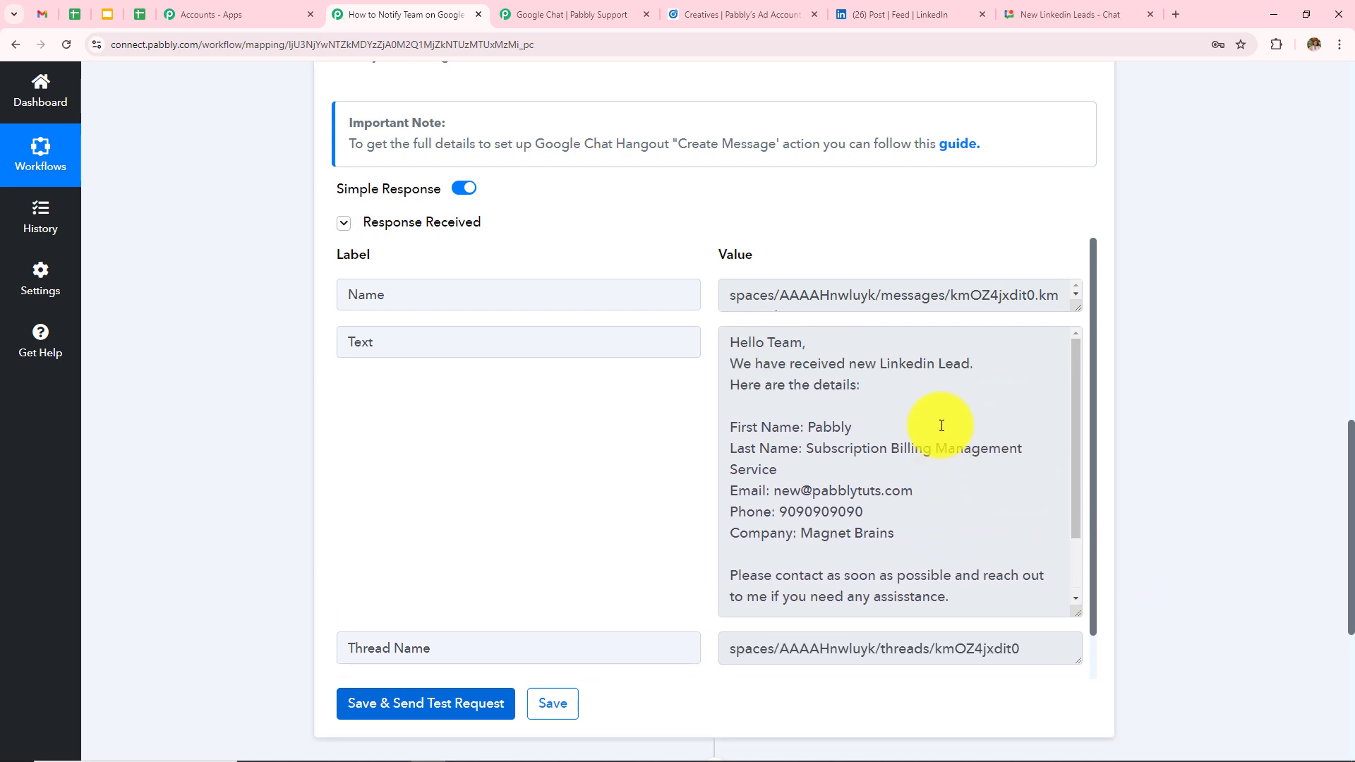
{"action": "key", "text": "ctrl+9"}
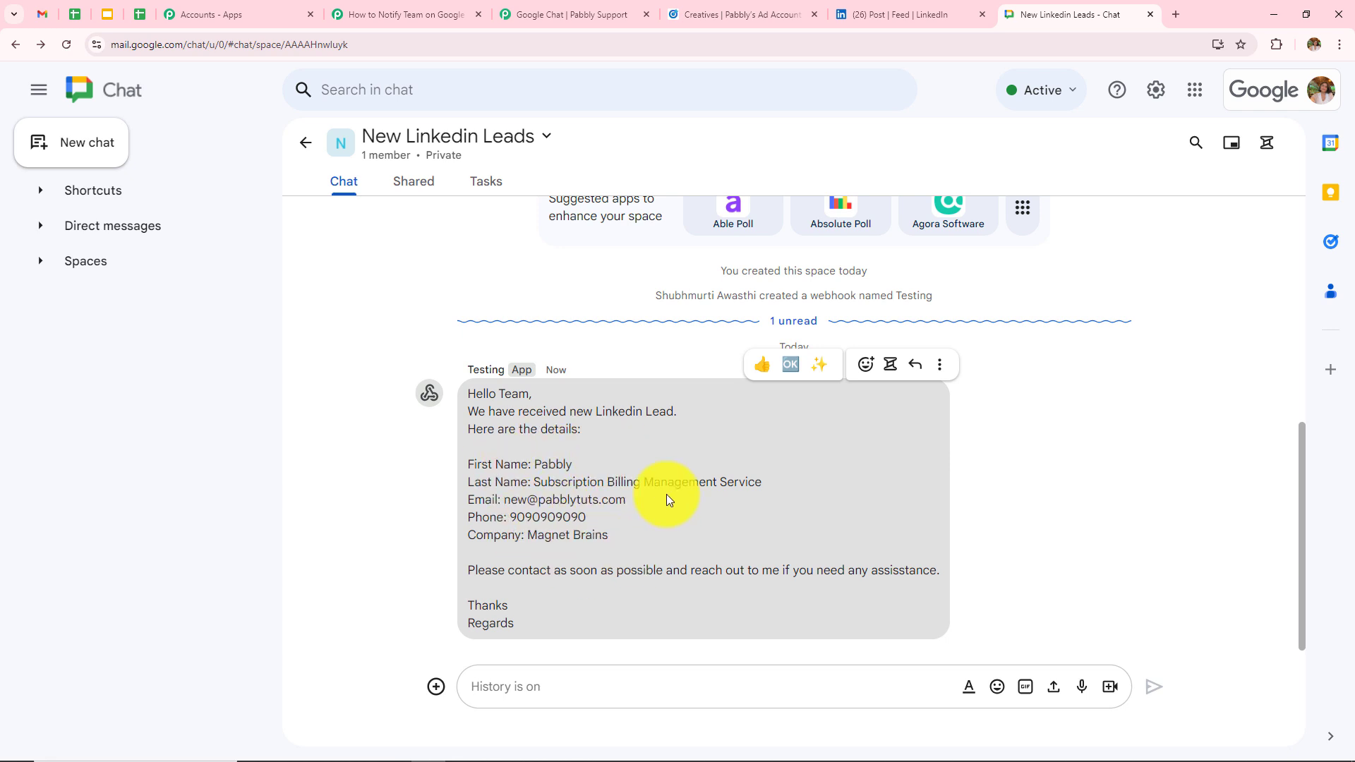
{"action": "left_click_drag", "start_coordinate": [501, 504], "coordinate": [690, 508]}
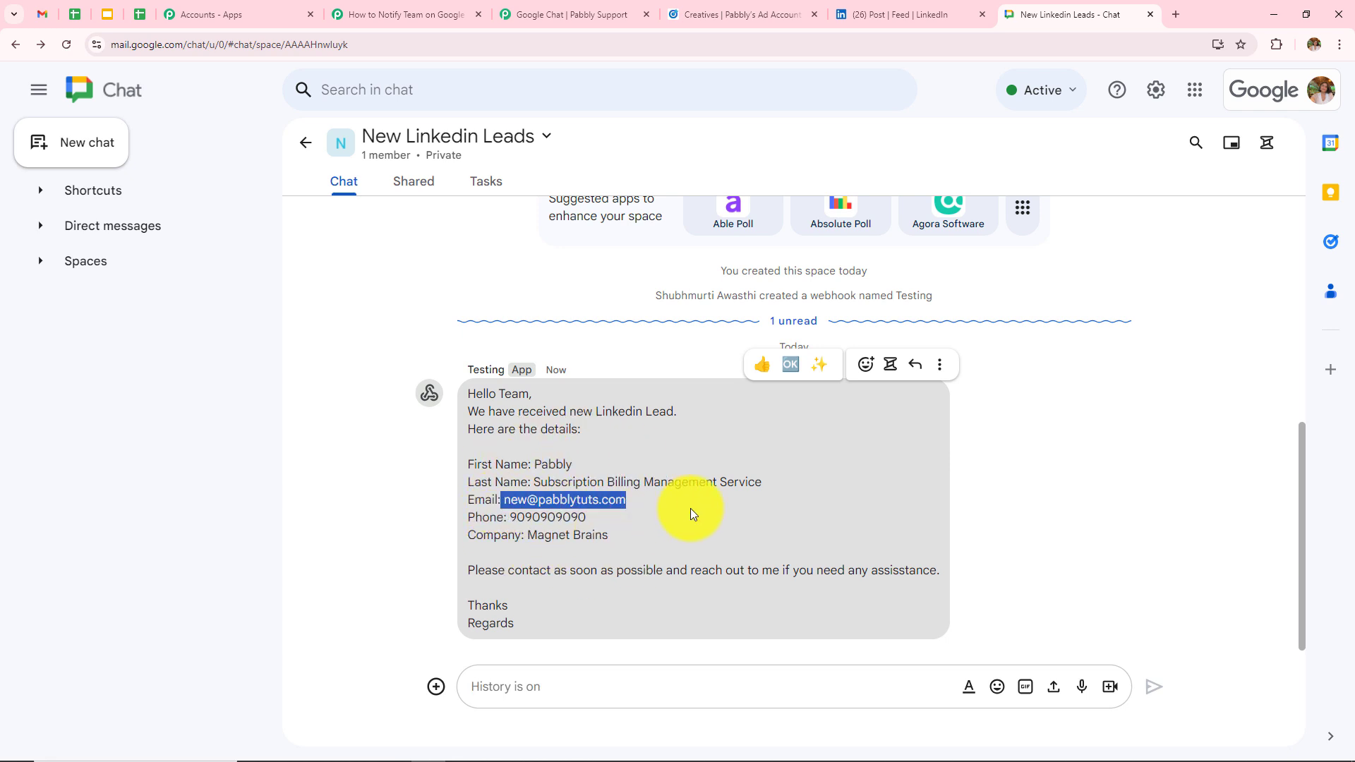
{"action": "left_click", "coordinate": [812, 510]}
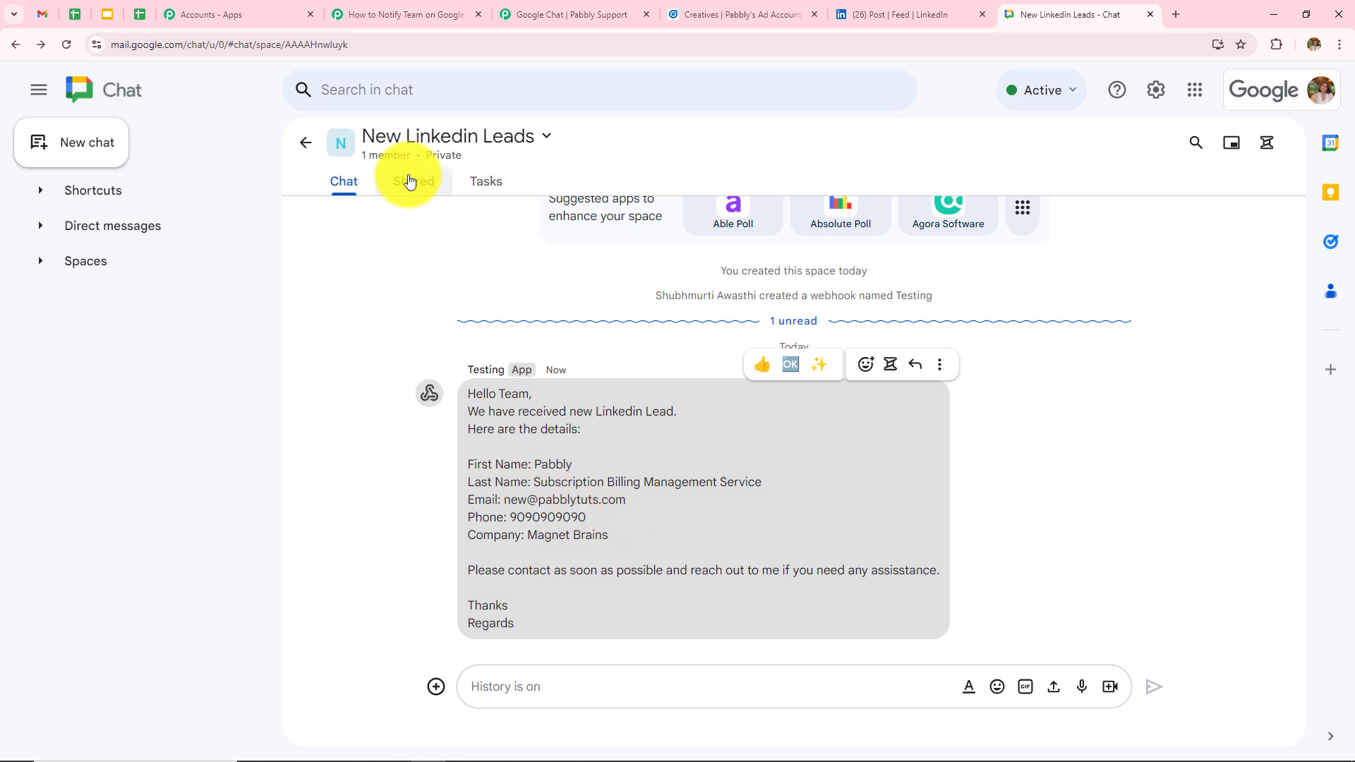
- Resubmit the sponsored post's lead form with a new test email address and phone number
{"action": "left_click", "coordinate": [698, 14]}
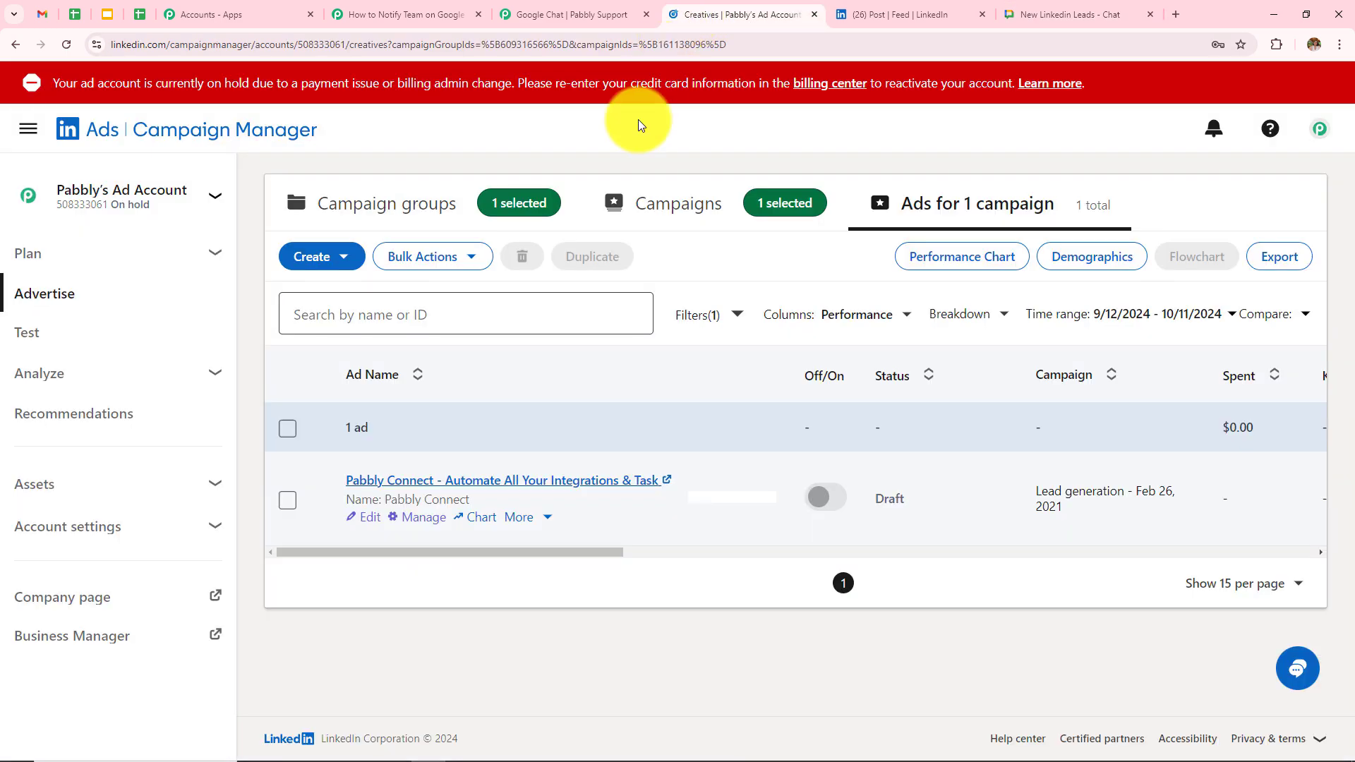
{"action": "left_click", "coordinate": [884, 14]}
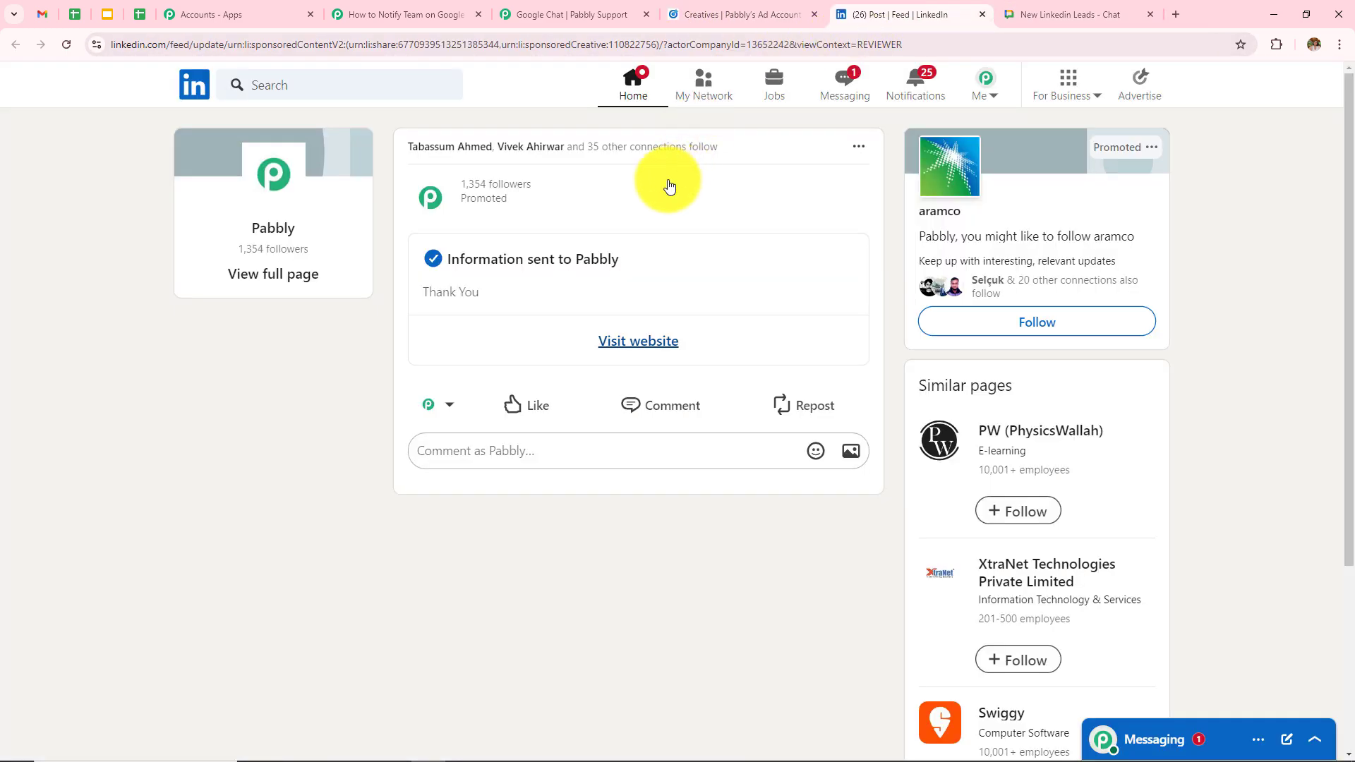
{"action": "key", "text": "BackSpace"}
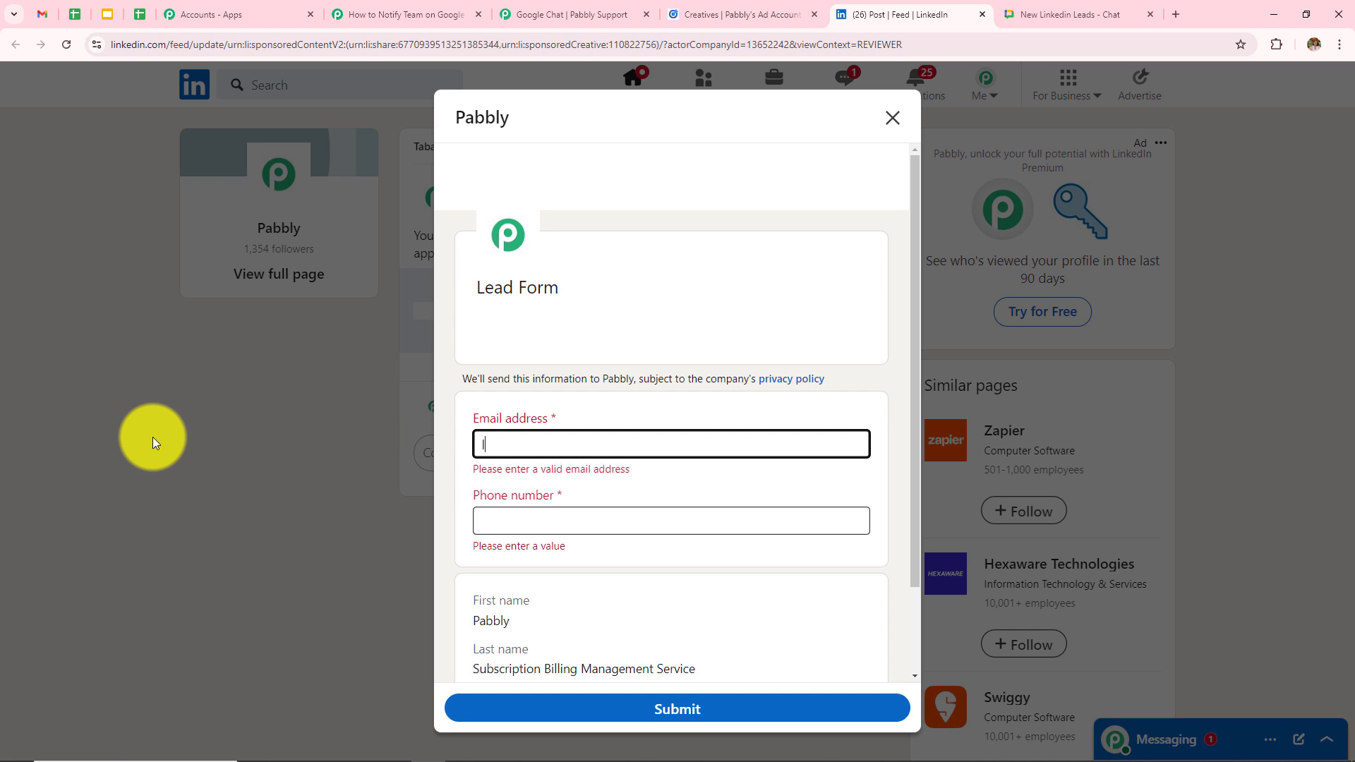
{"action": "left_click", "coordinate": [541, 497]}
{"action": "type", "text": "8"}
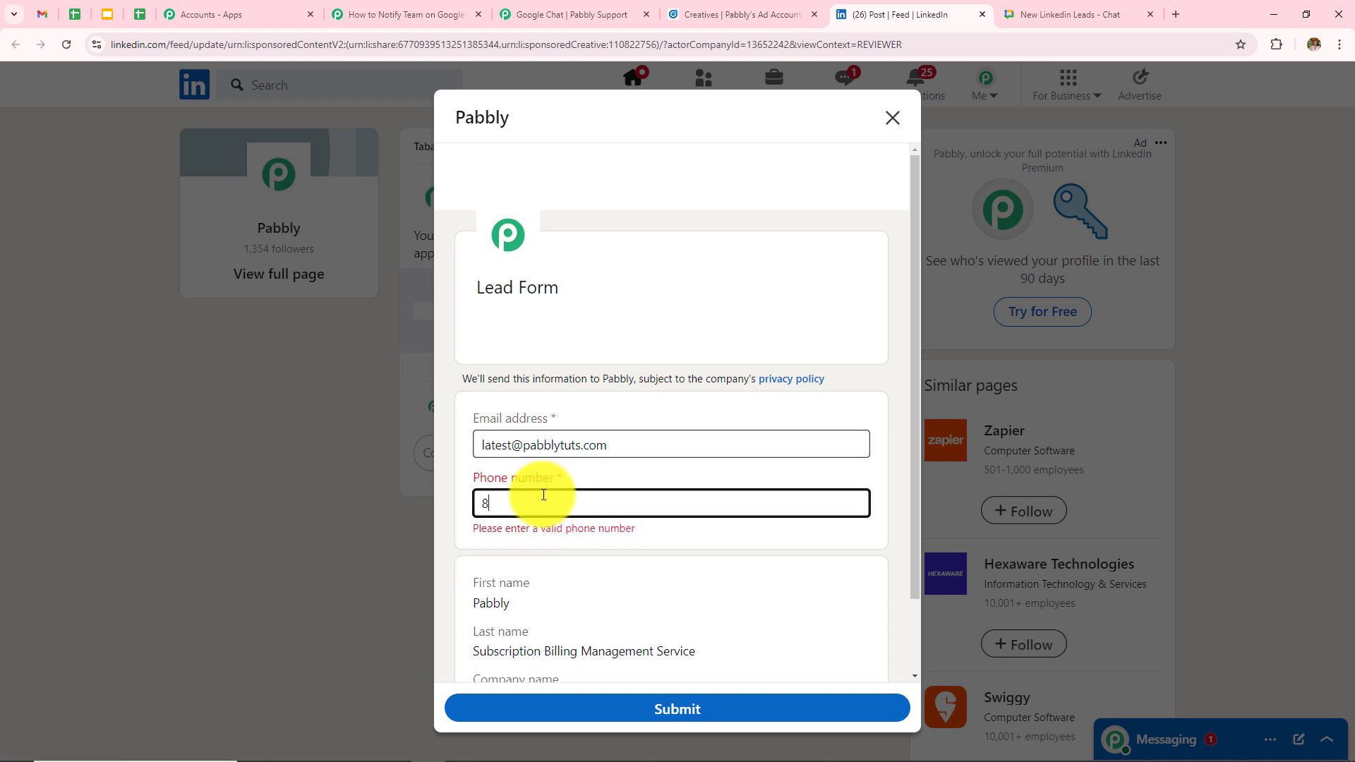
{"action": "type", "text": "989898989"}
{"action": "scroll", "coordinate": [538, 489], "scroll_direction": "down", "scroll_amount": 1}
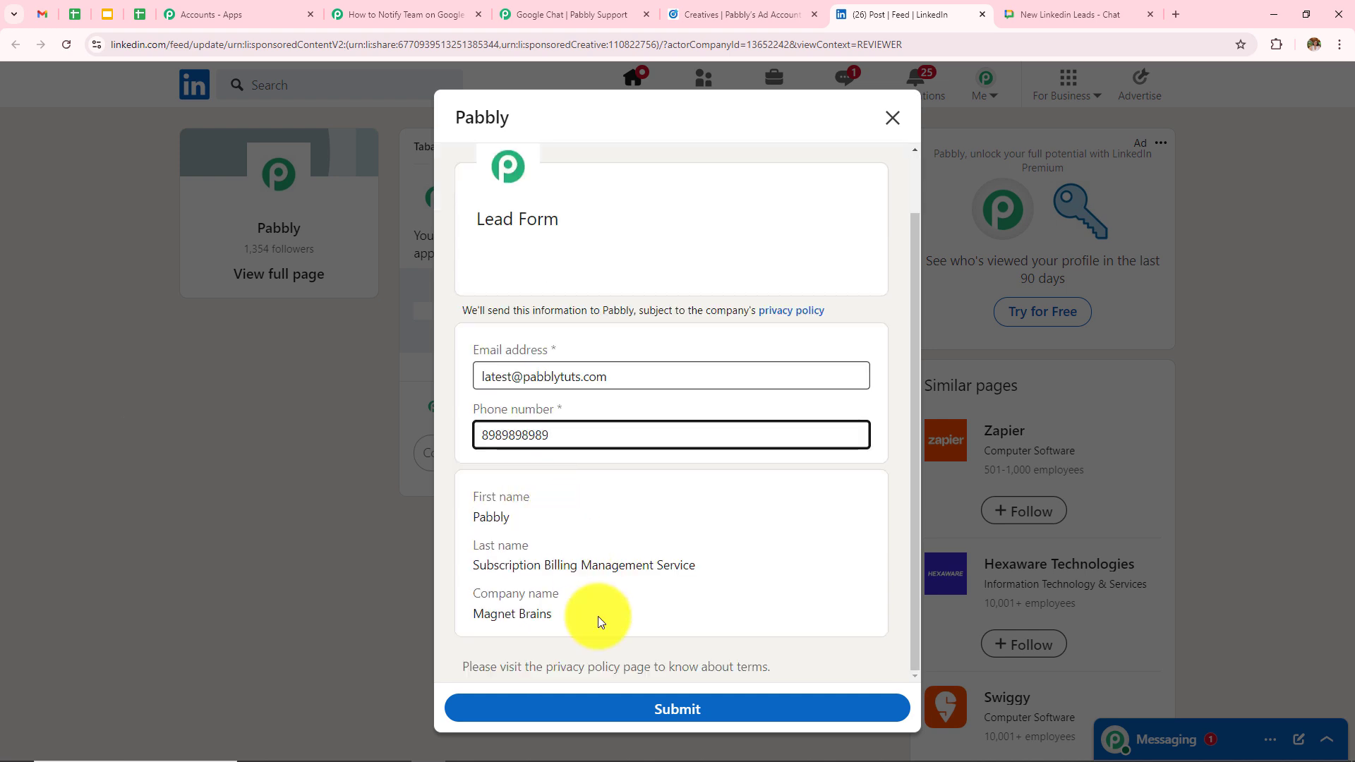
{"action": "left_click", "coordinate": [630, 706]}
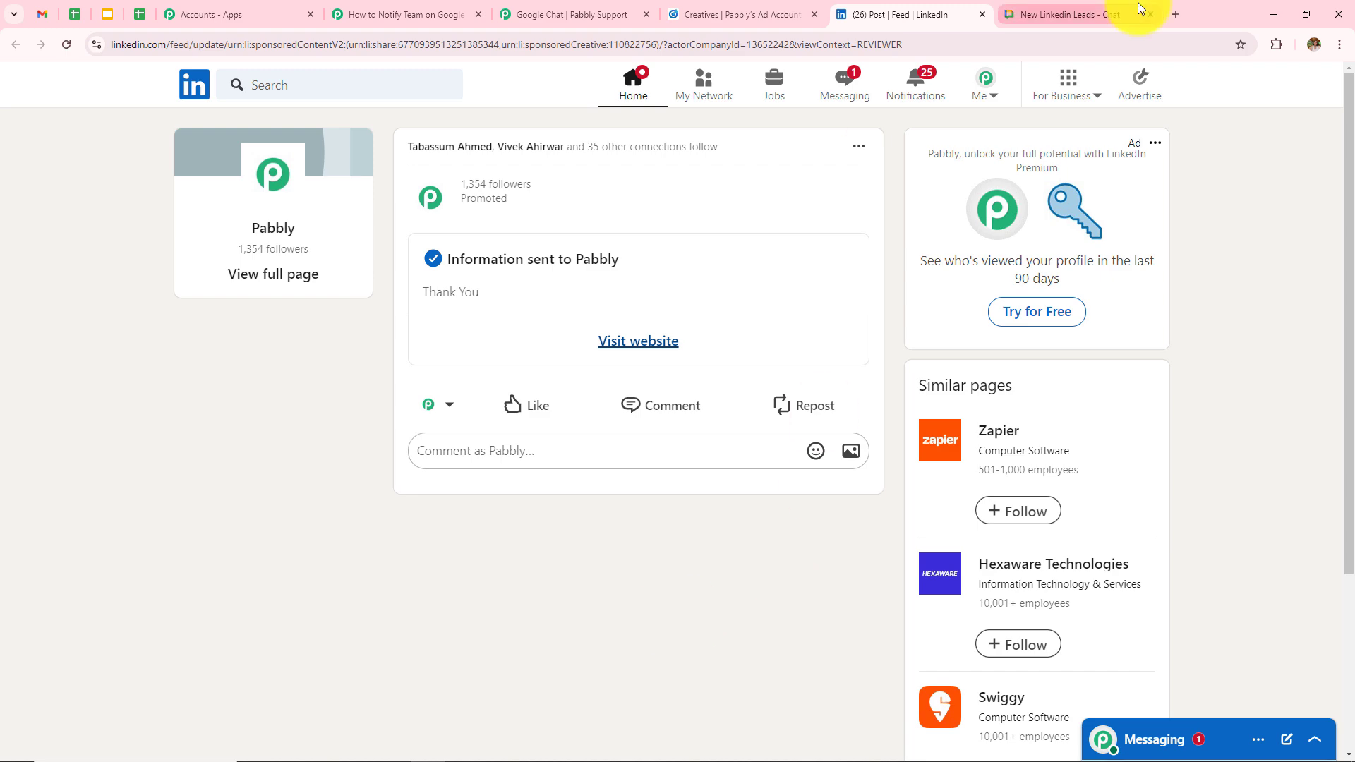
- Check the newest New Linkedin Leads notification for the new lead's email and phone
{"action": "left_click", "coordinate": [1052, 5]}
{"action": "left_click", "coordinate": [761, 7]}
{"action": "left_click", "coordinate": [1091, 5]}
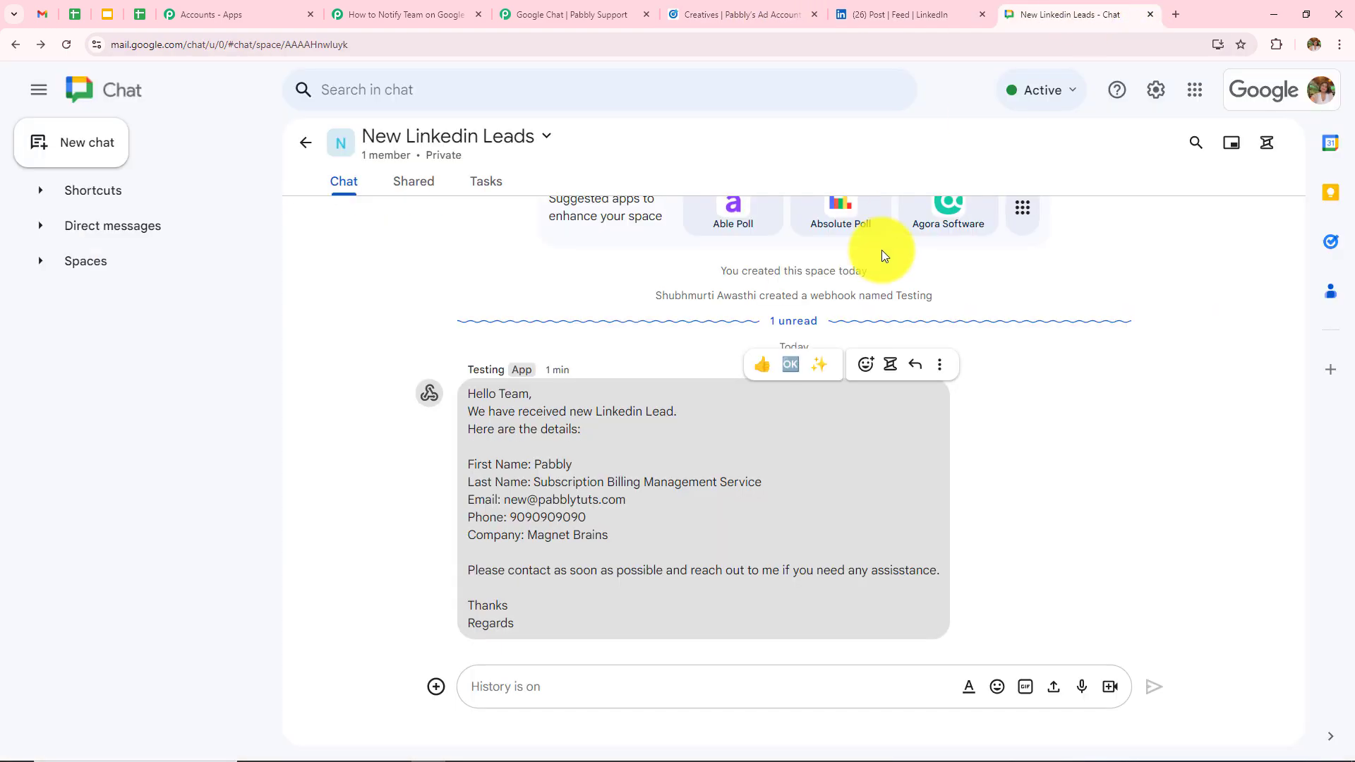
{"action": "scroll", "coordinate": [929, 353], "scroll_direction": "down", "scroll_amount": 2}
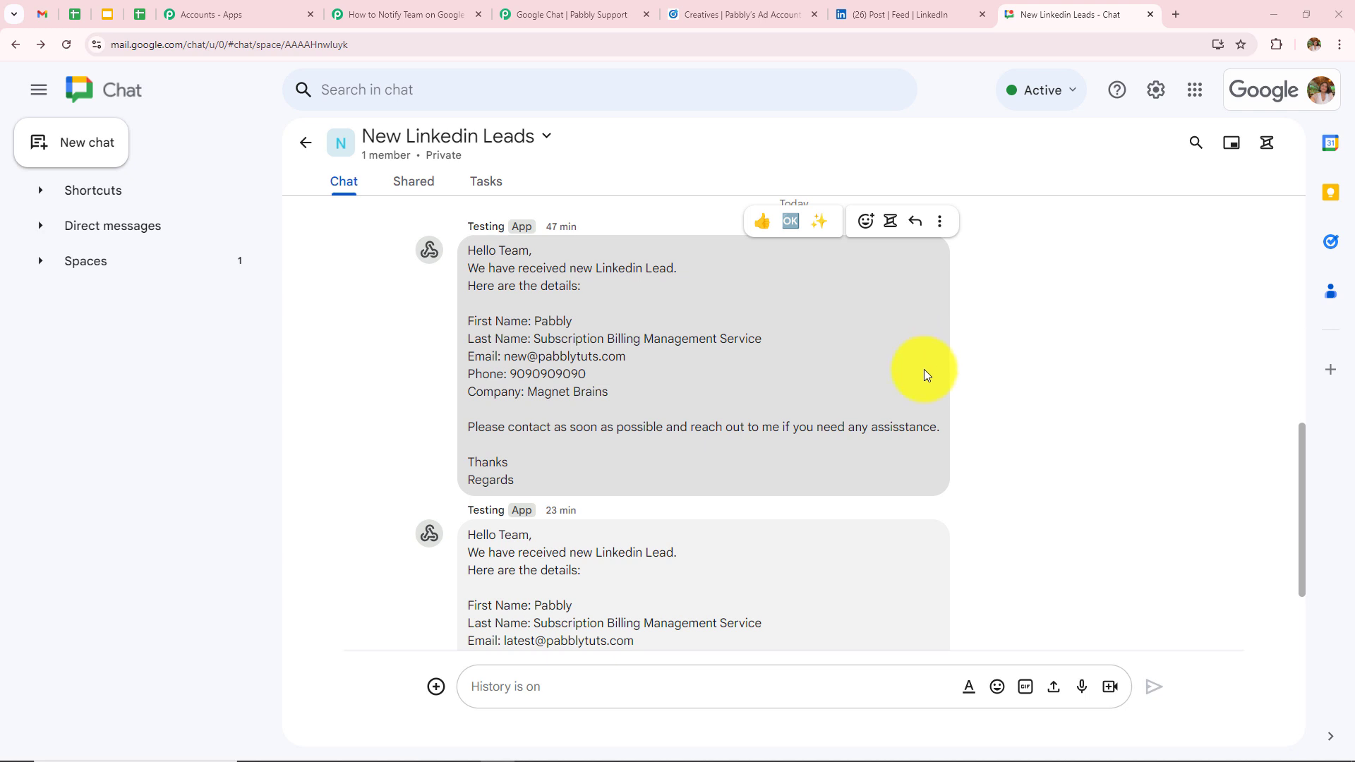
{"action": "scroll", "coordinate": [925, 369], "scroll_direction": "down", "scroll_amount": 1}
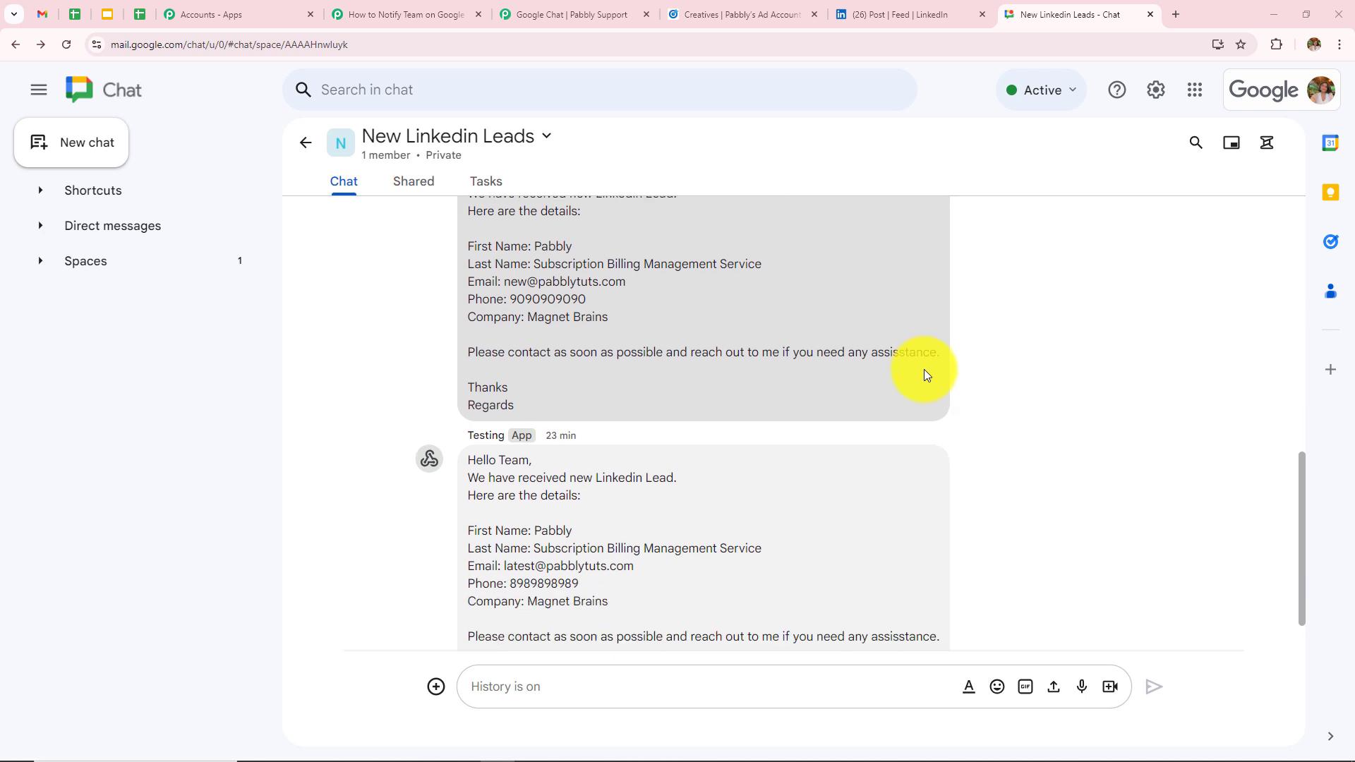
{"action": "scroll", "coordinate": [924, 370], "scroll_direction": "down", "scroll_amount": 1}
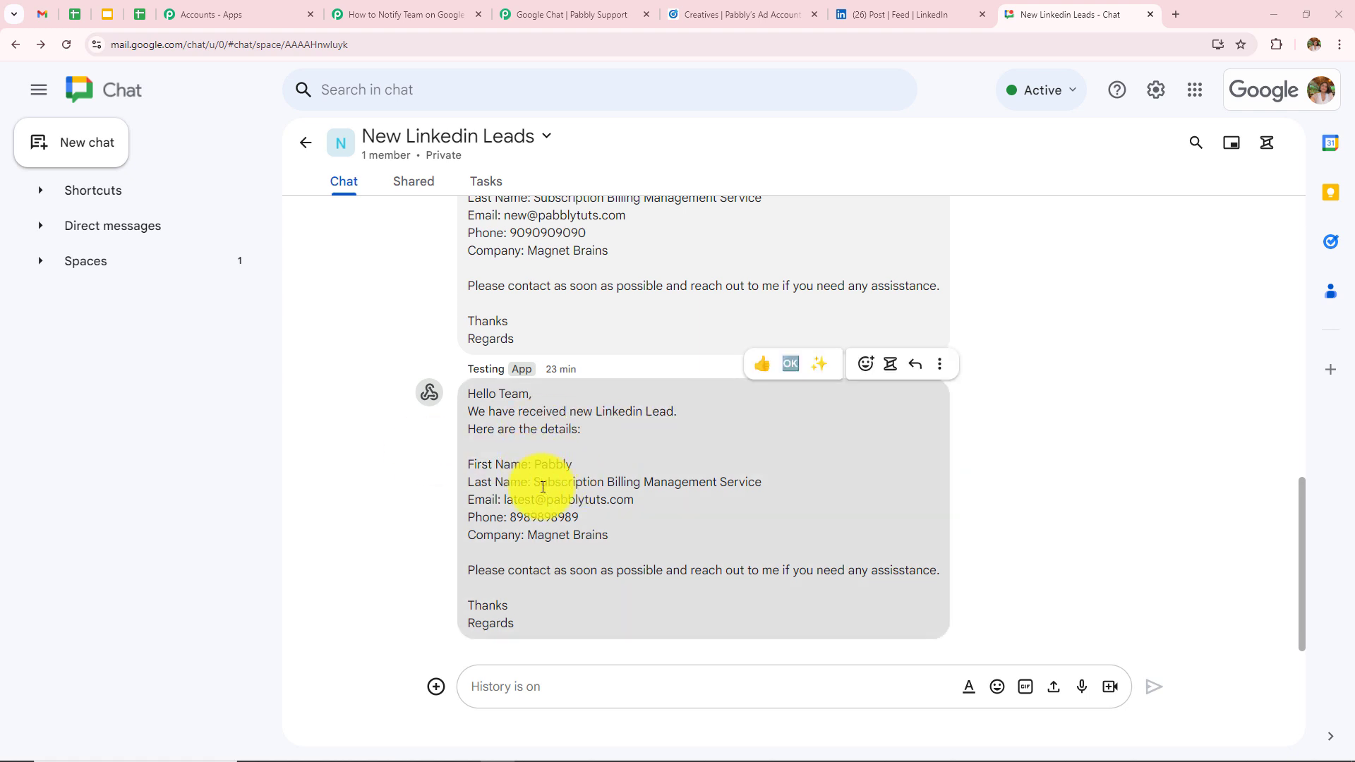
{"action": "left_click_drag", "start_coordinate": [502, 500], "coordinate": [685, 506]}
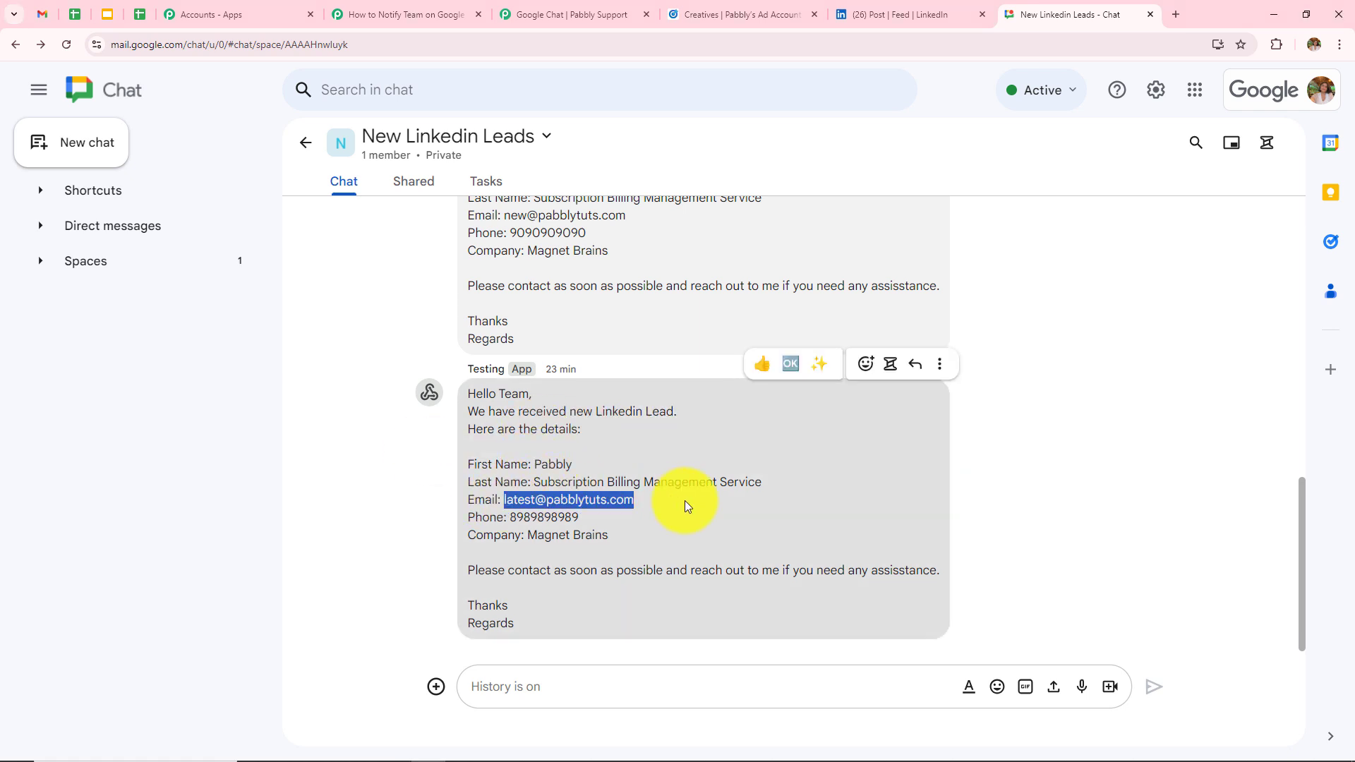
{"action": "left_click", "coordinate": [809, 507]}
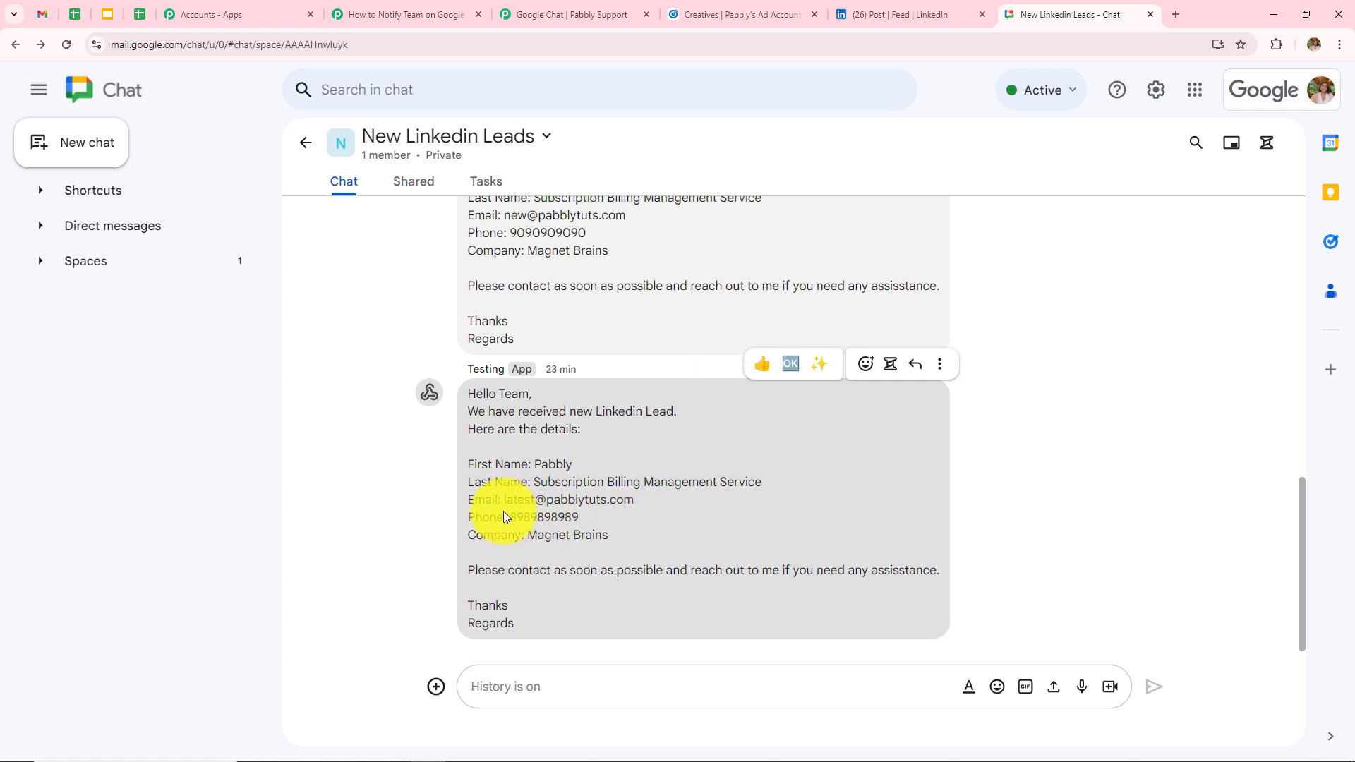
{"action": "left_click_drag", "start_coordinate": [511, 518], "coordinate": [663, 518]}
- Review the LinkedIn Lead Gen Forms trigger's Account setting and its captured Response Received data
{"action": "key", "text": "ctrl+6"}
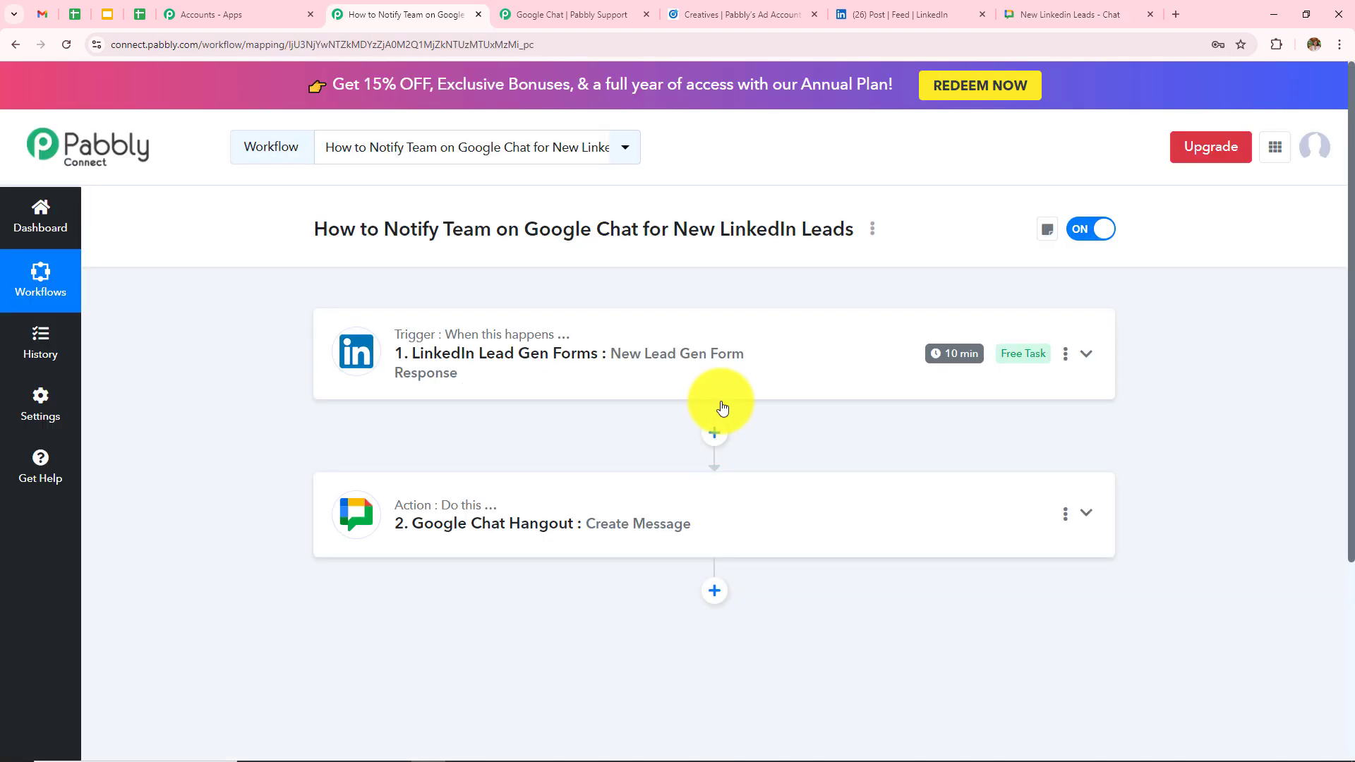
{"action": "left_click", "coordinate": [729, 334]}
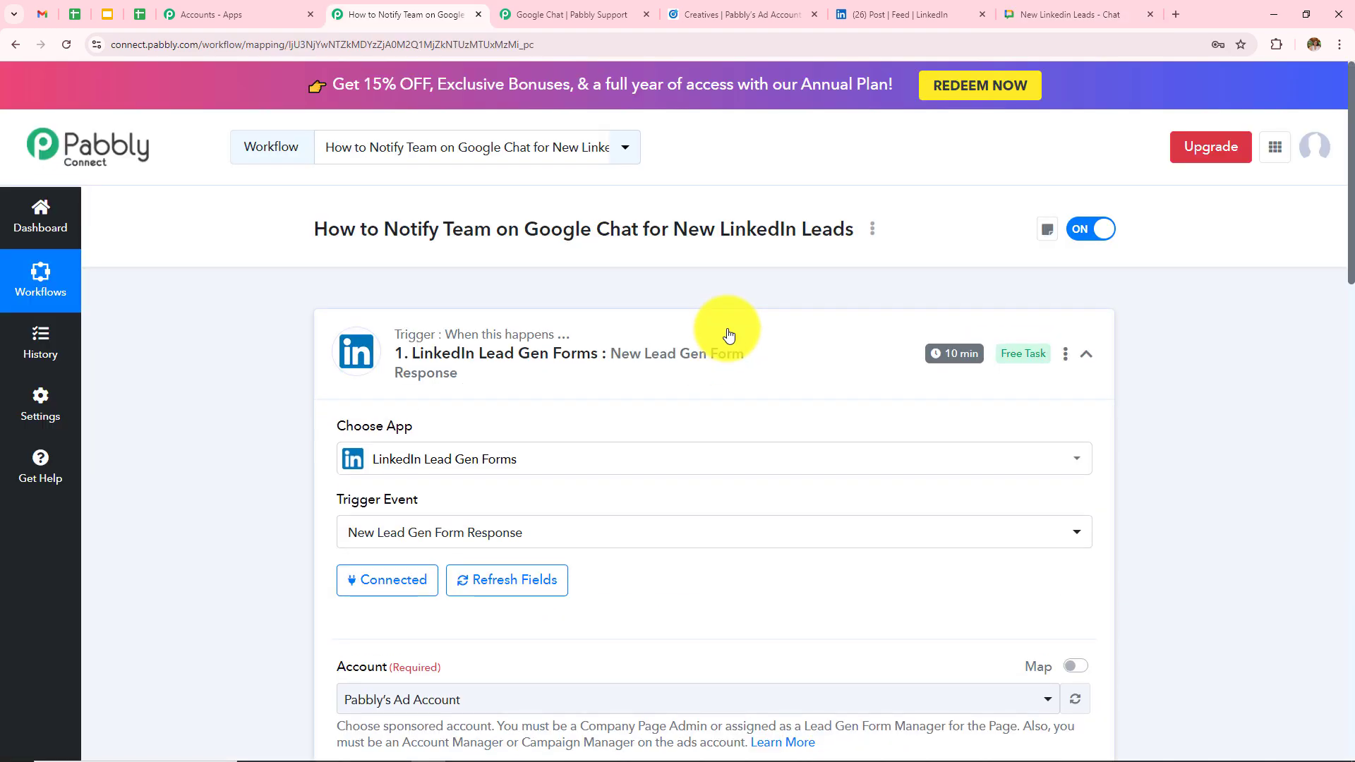
{"action": "scroll", "coordinate": [687, 463], "scroll_direction": "down", "scroll_amount": 3}
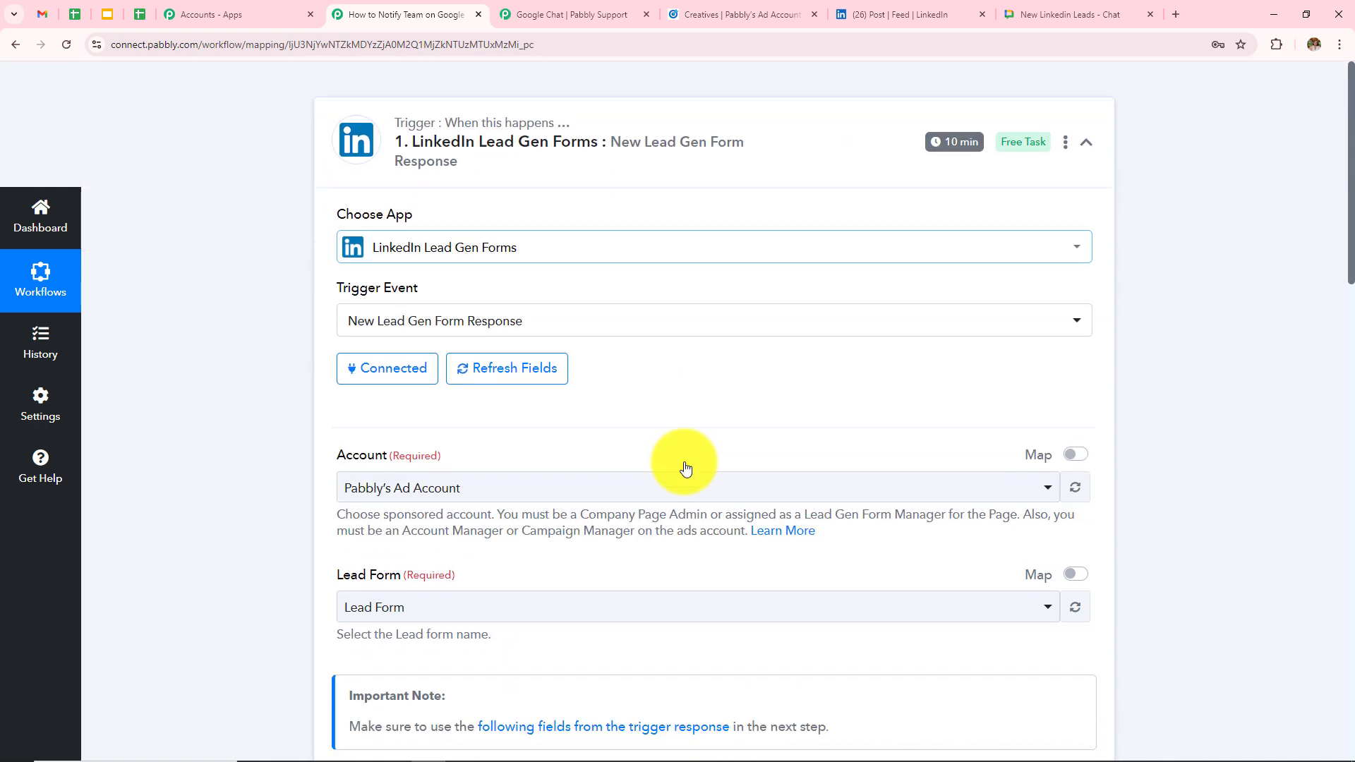
{"action": "scroll", "coordinate": [685, 468], "scroll_direction": "down", "scroll_amount": 3}
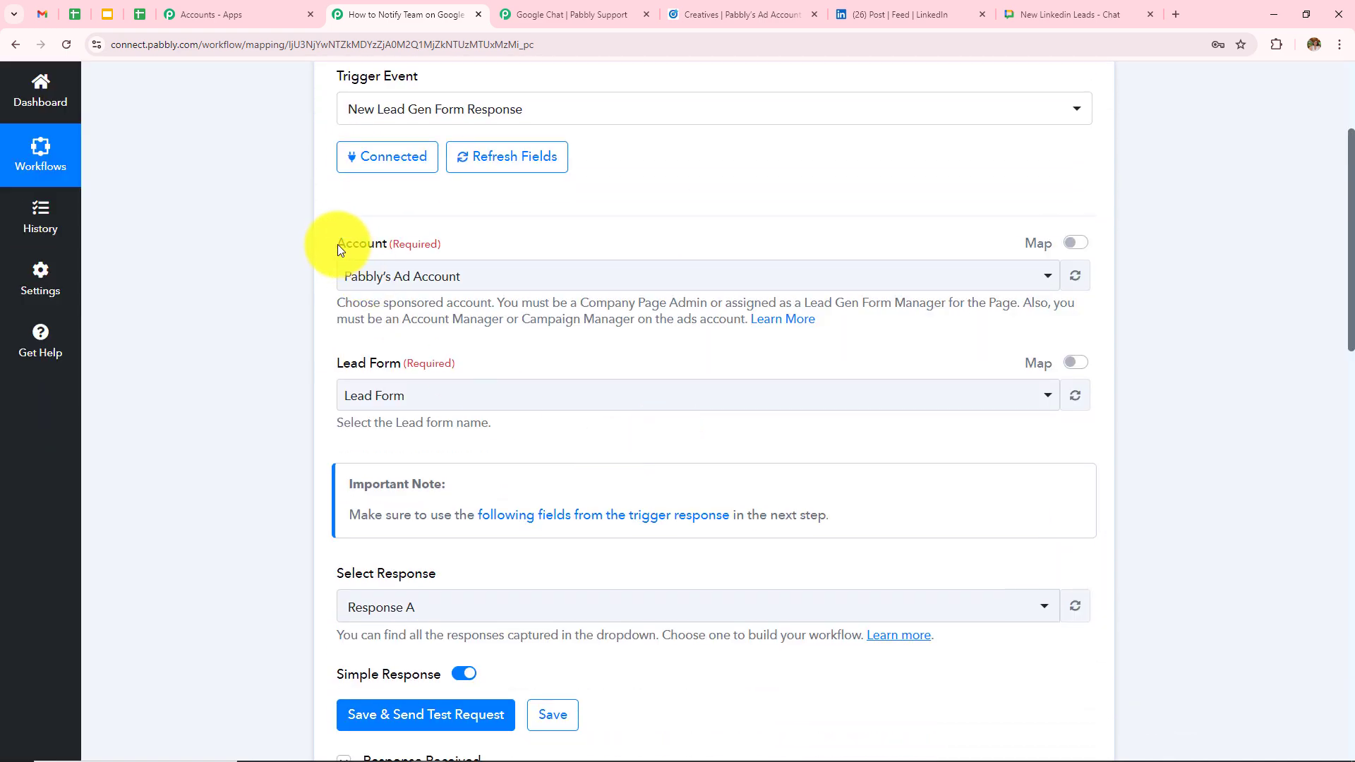
{"action": "left_click_drag", "start_coordinate": [337, 245], "coordinate": [424, 246]}
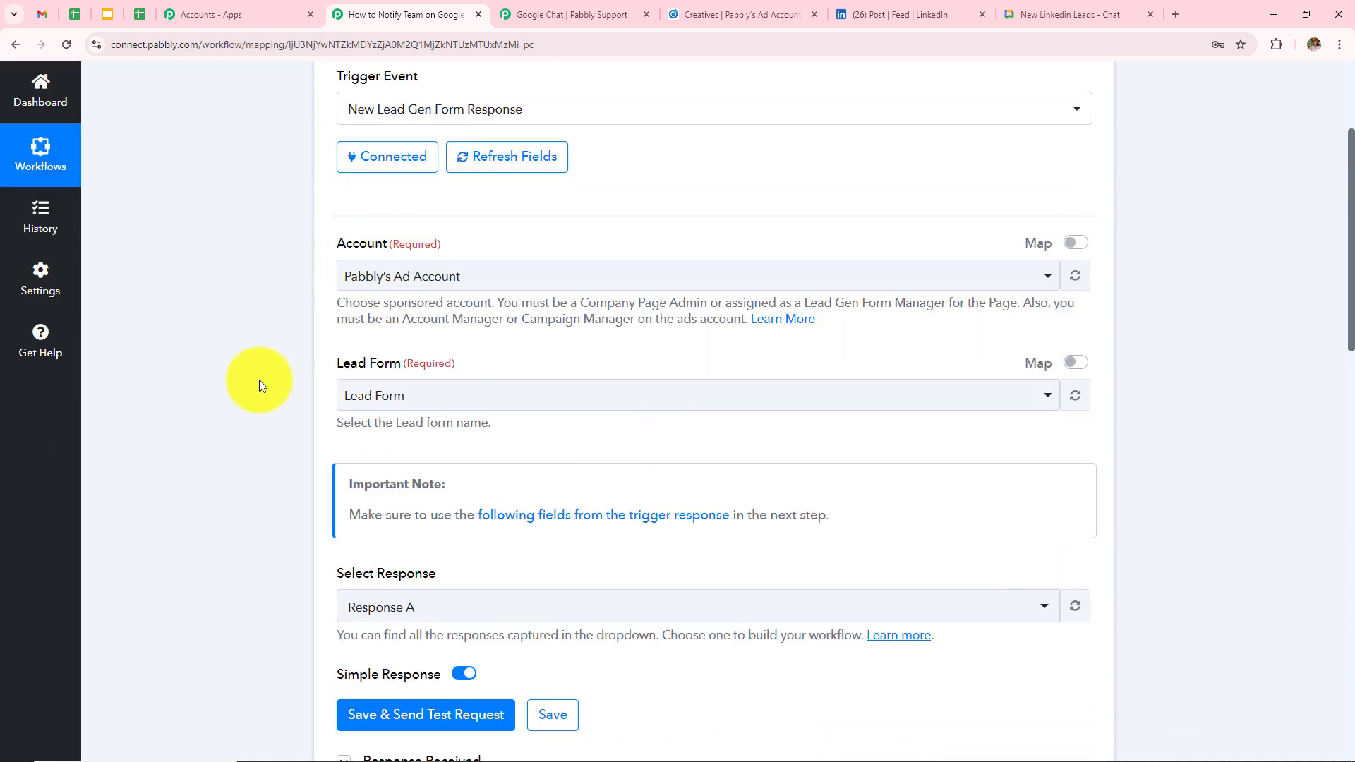
{"action": "left_click", "coordinate": [302, 384]}
{"action": "scroll", "coordinate": [765, 469], "scroll_direction": "down", "scroll_amount": 5}
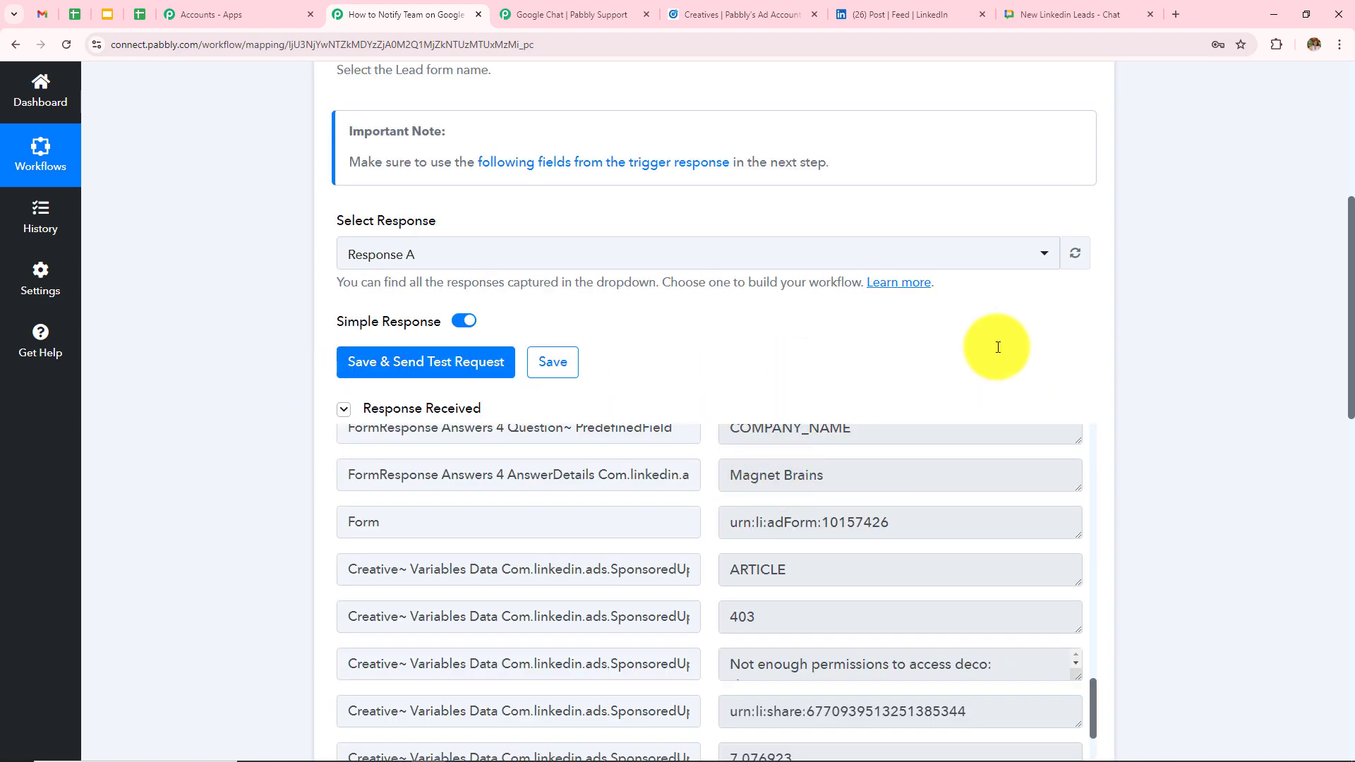
{"action": "scroll", "coordinate": [974, 360], "scroll_direction": "down", "scroll_amount": 5}
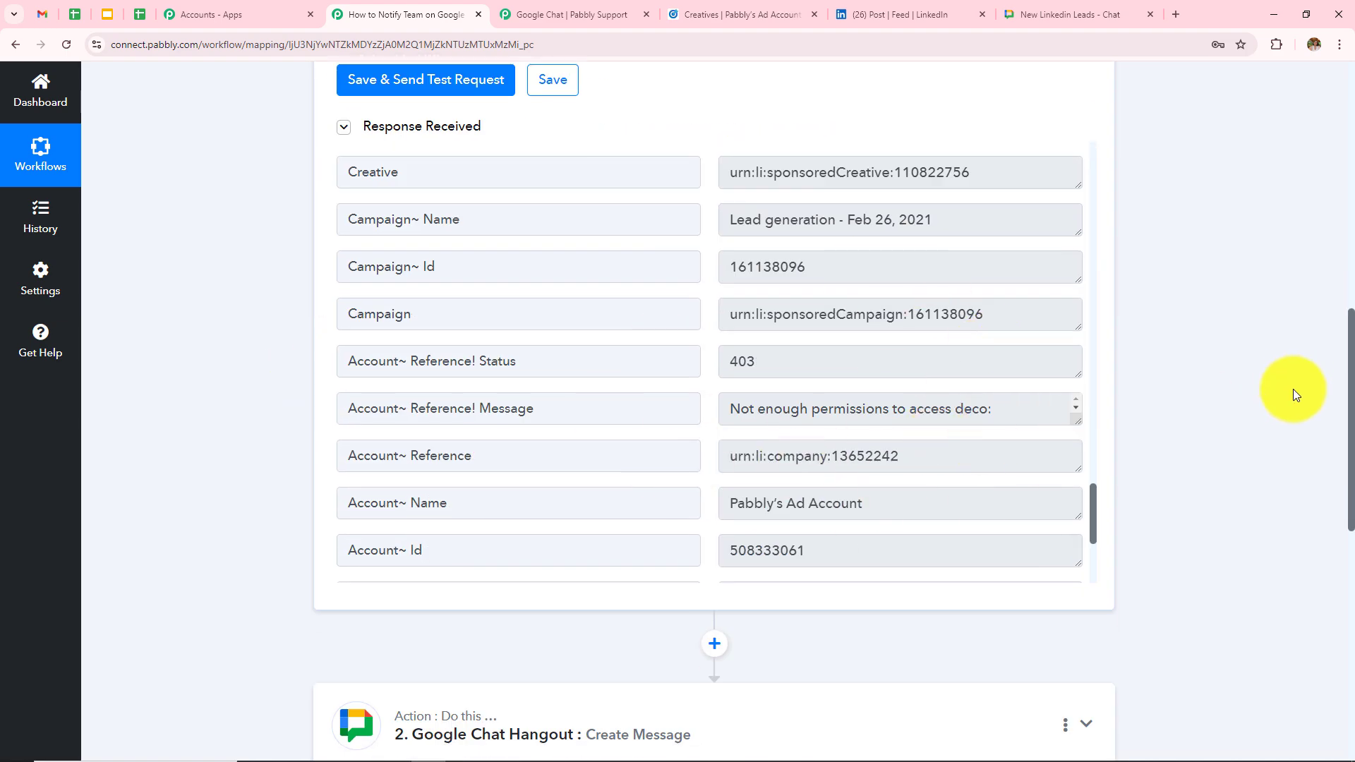
{"action": "scroll", "coordinate": [1243, 430], "scroll_direction": "down", "scroll_amount": 5}
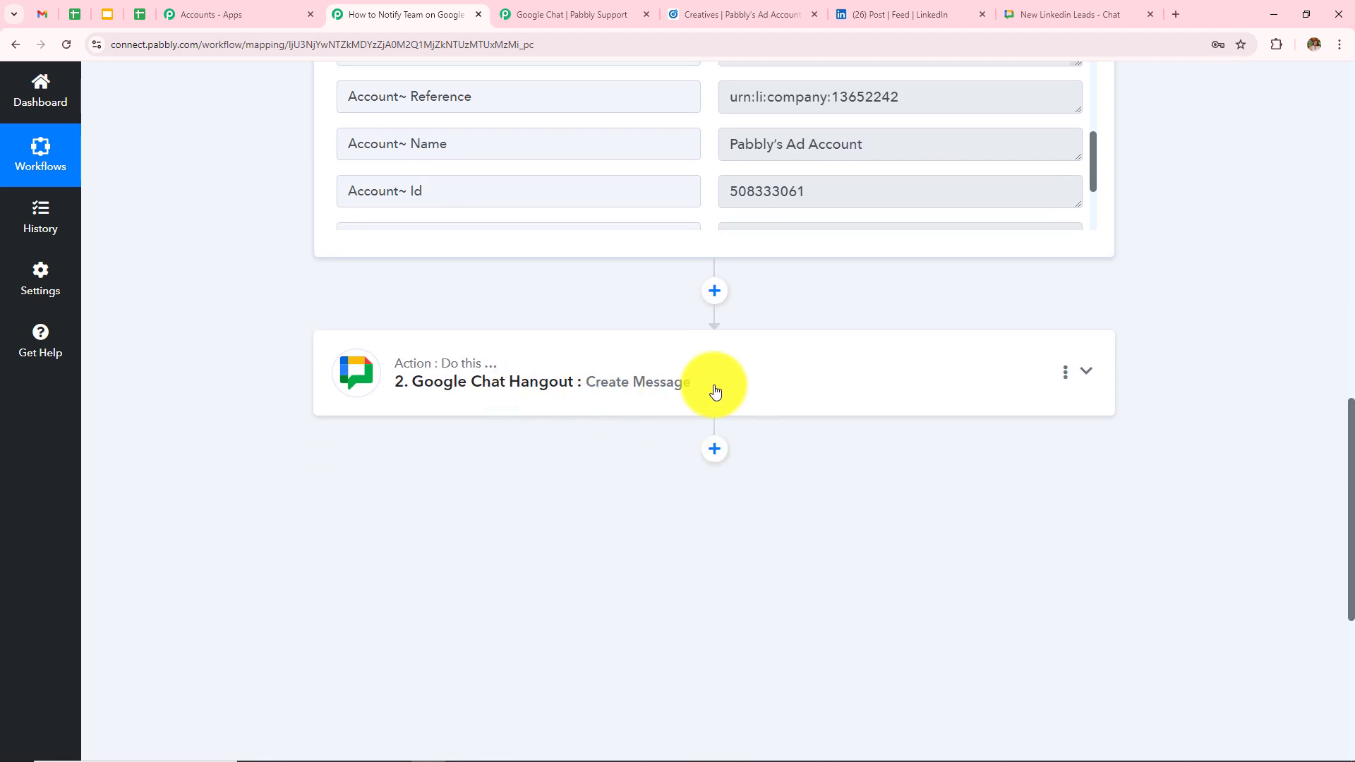
- Inspect the Google Chat Hangout message mapping the lead's name, email, phone and company answers
{"action": "left_click", "coordinate": [715, 391]}
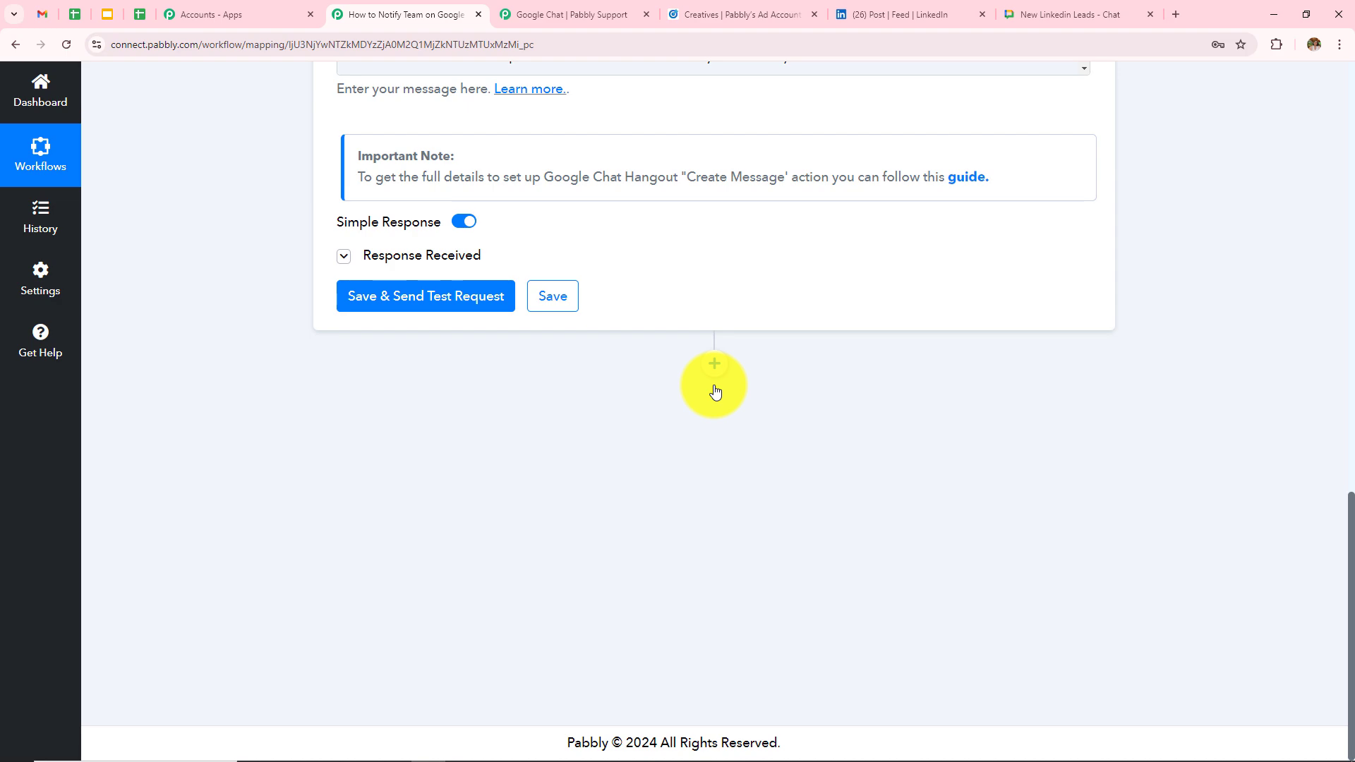
{"action": "scroll", "coordinate": [759, 299], "scroll_direction": "up", "scroll_amount": 10}
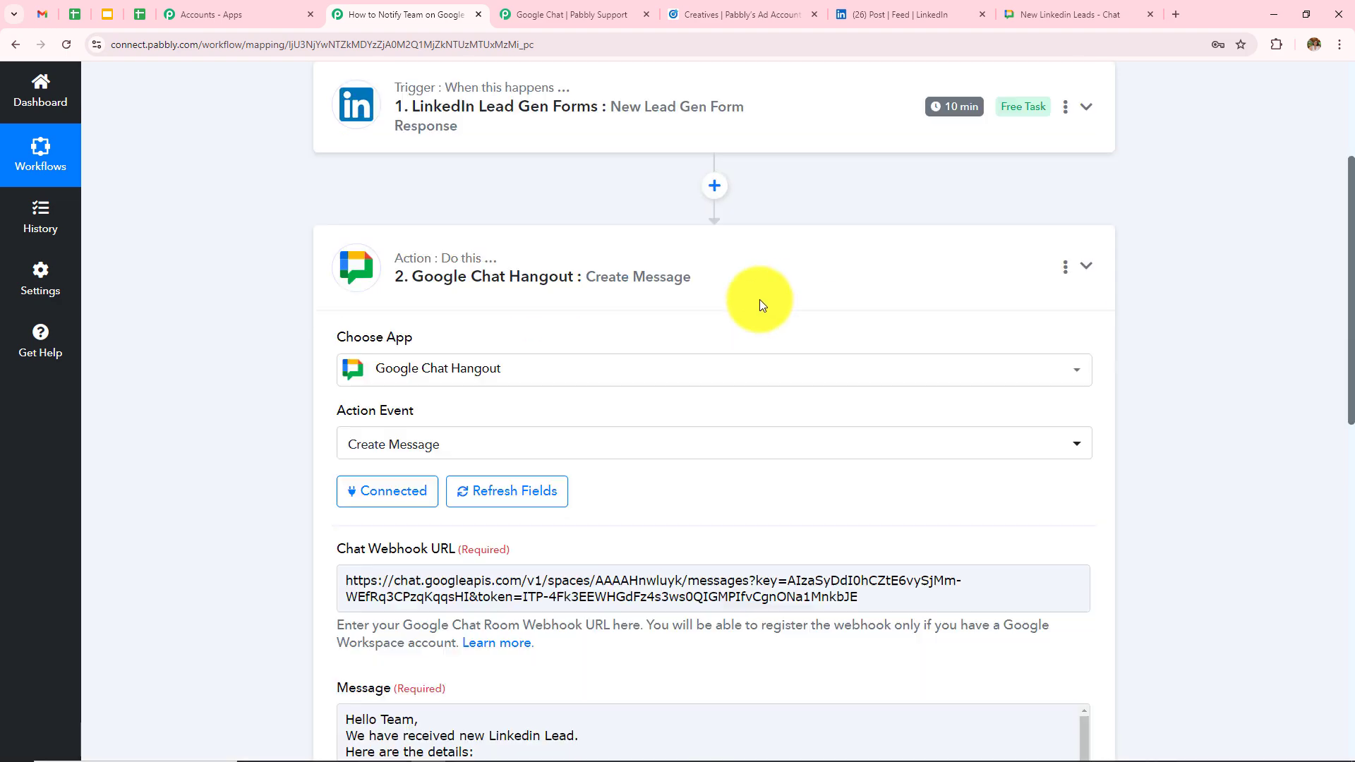
{"action": "scroll", "coordinate": [776, 480], "scroll_direction": "down", "scroll_amount": 3}
{"action": "scroll", "coordinate": [778, 483], "scroll_direction": "down", "scroll_amount": 4}
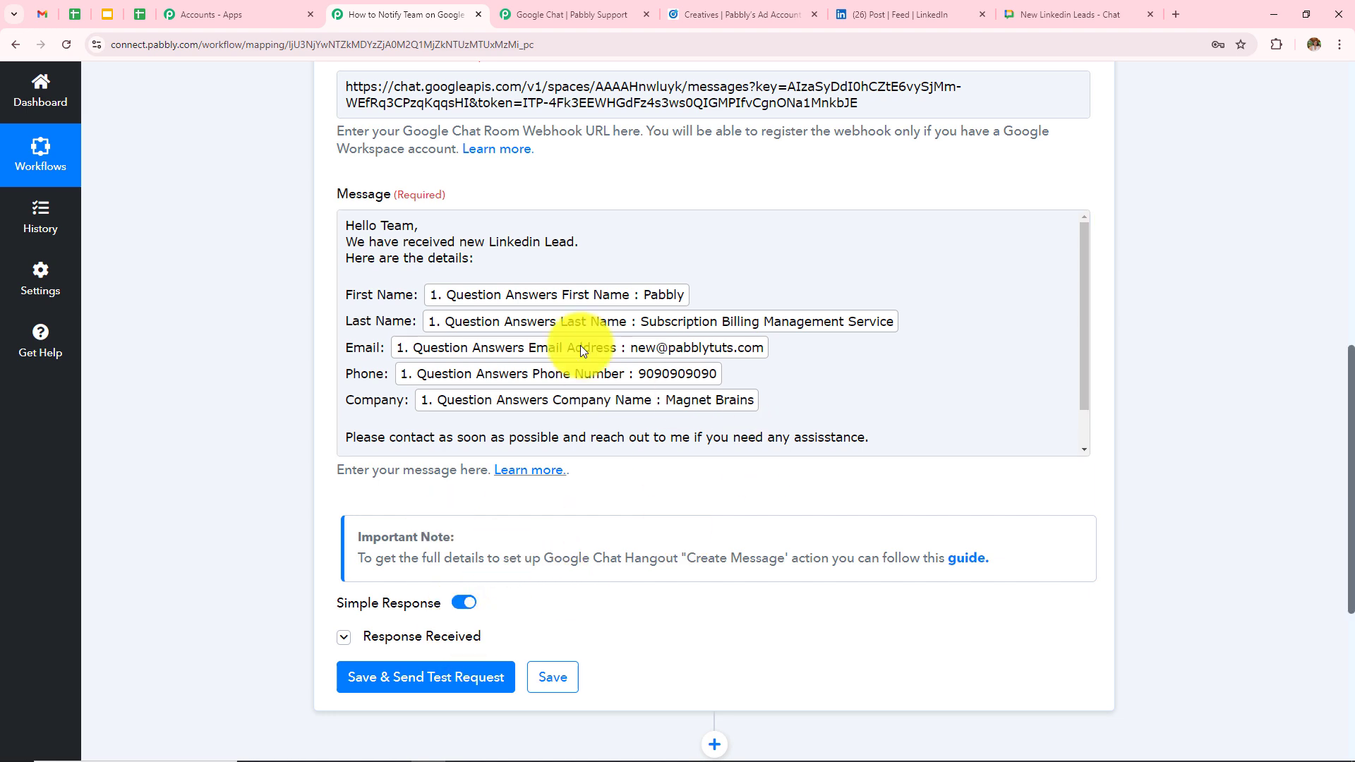
{"action": "left_click", "coordinate": [675, 423]}
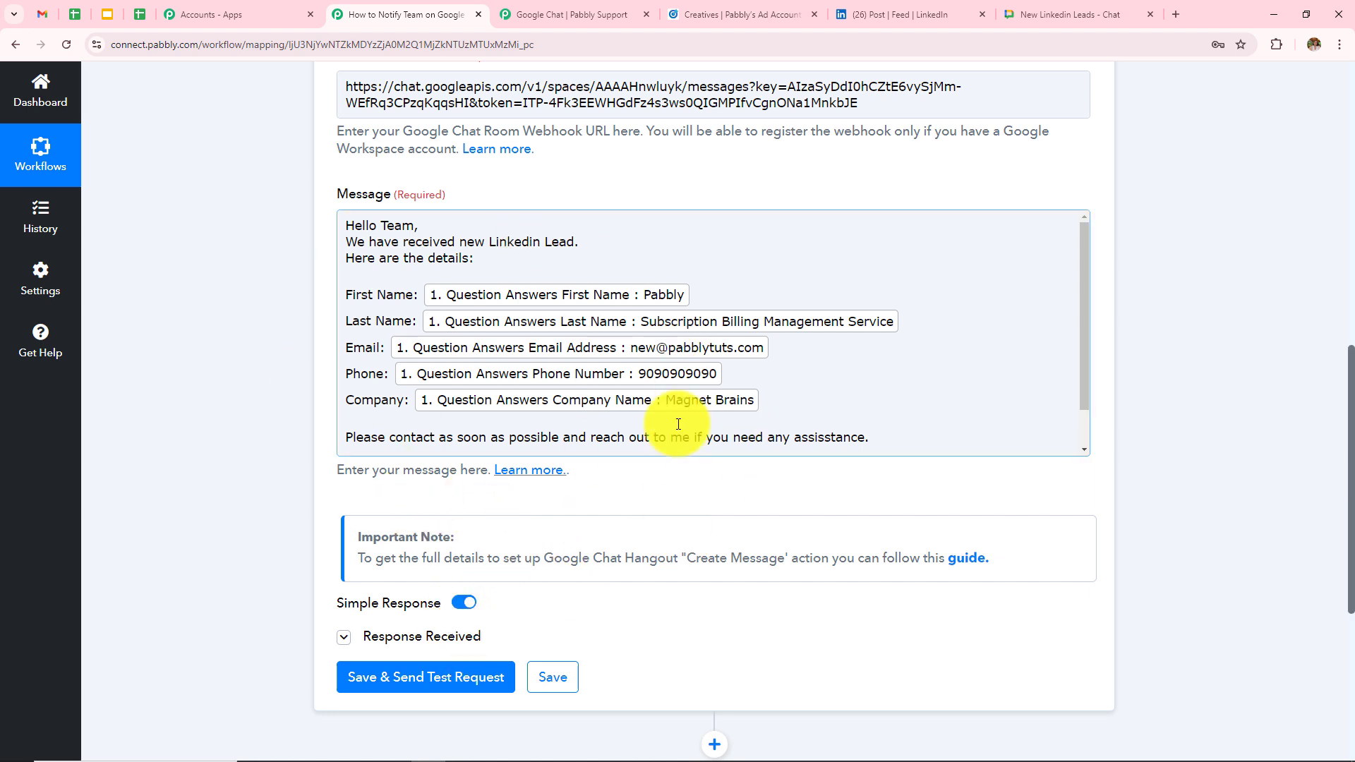